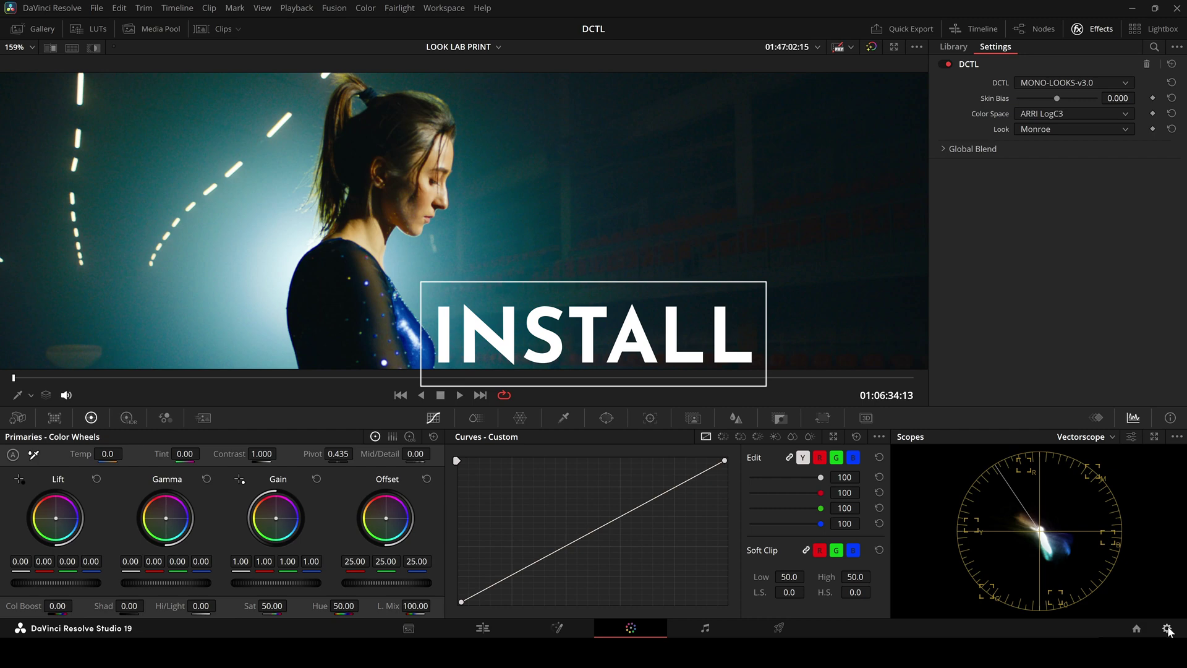
Go to Project Settings' Color Management and open the LUT folder from Lookup Tables
left_click(1167, 629)
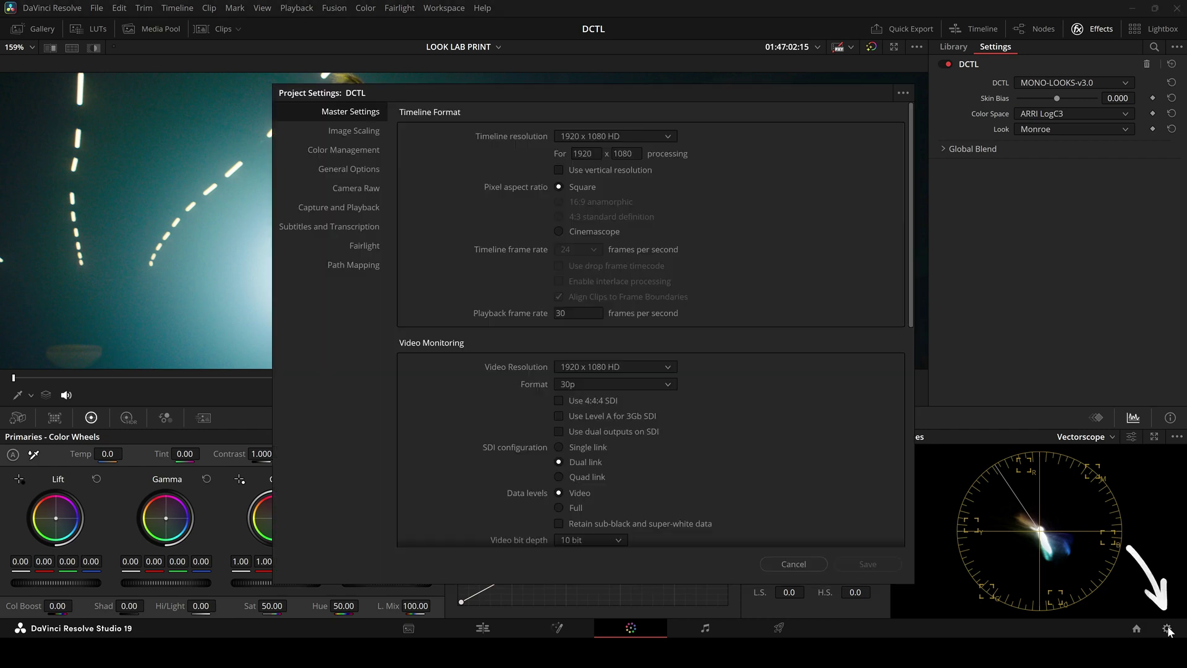
left_click(360, 150)
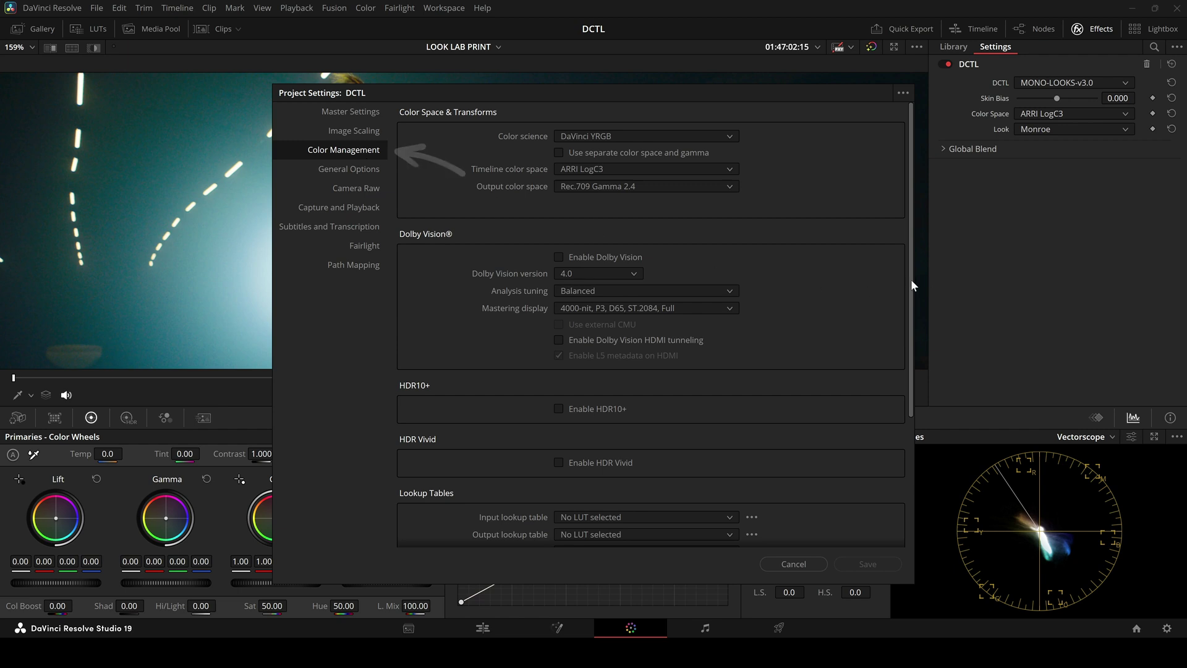
left_click_drag(911, 279, 906, 416)
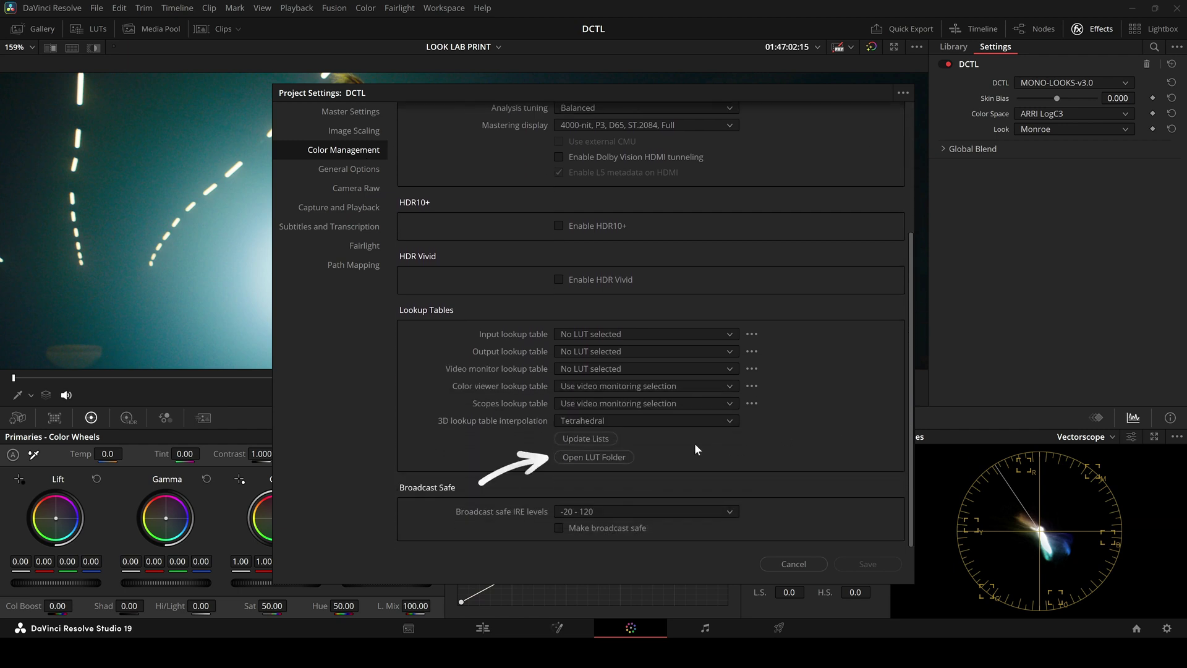
left_click(596, 458)
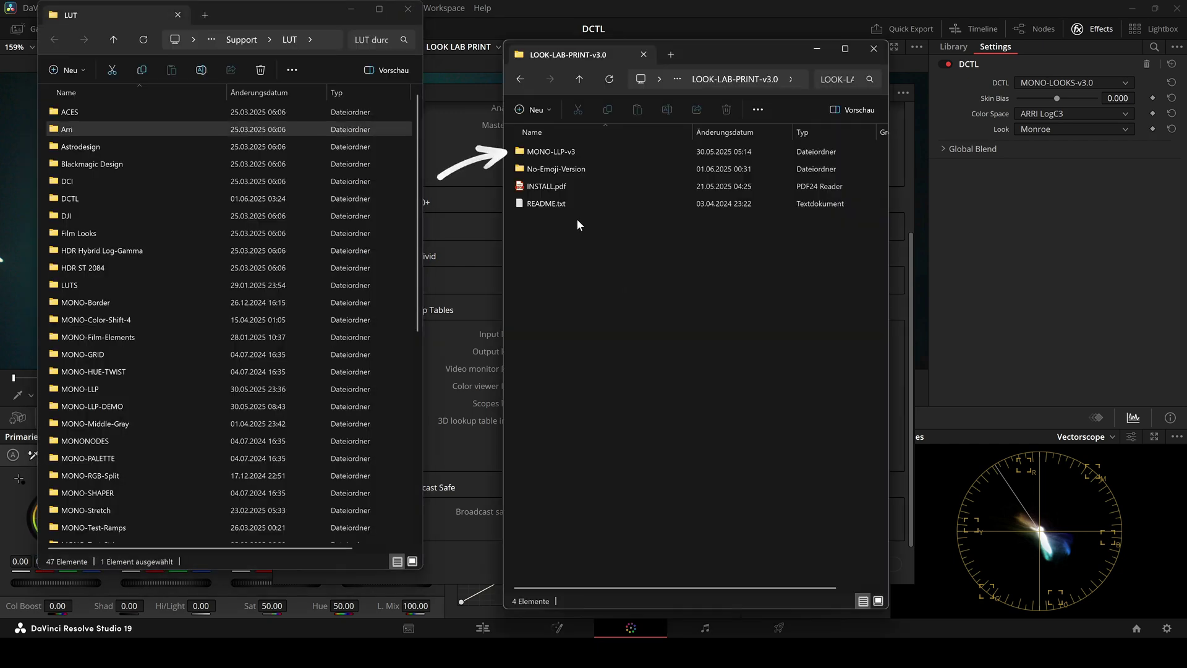
Check the MONO-LLP-v3 DCTL files, copy that folder into the LUT folder, and open Film Looks
double_click(557, 152)
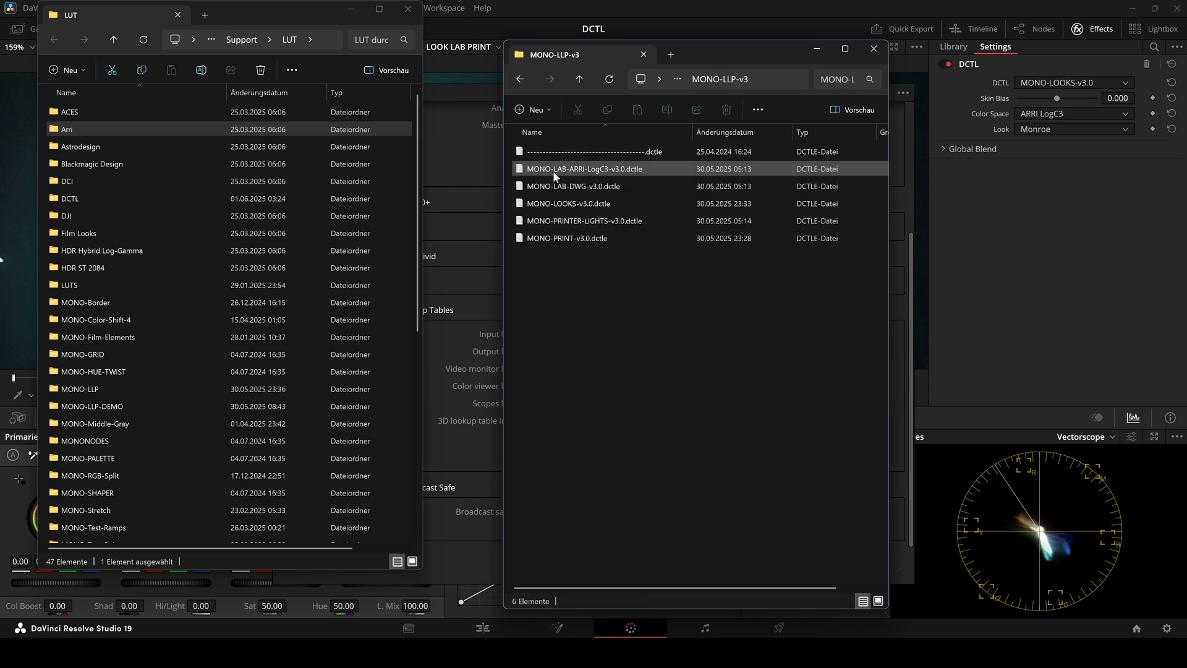
left_click(580, 79)
left_click_drag(550, 152, 398, 304)
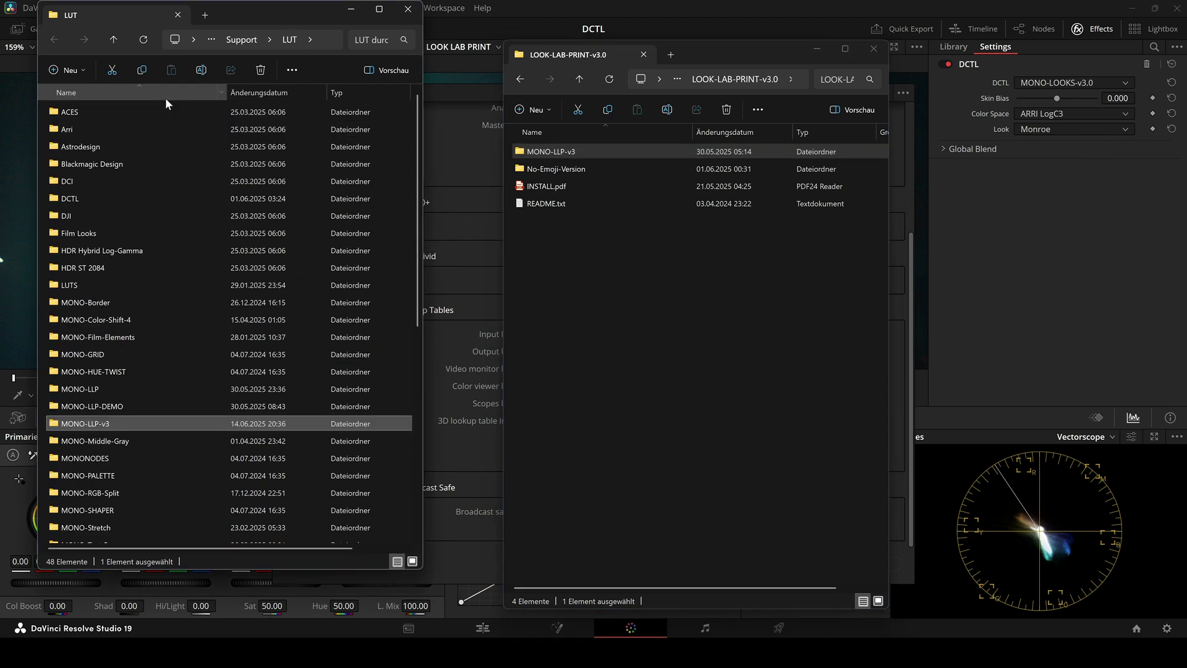
double_click(99, 233)
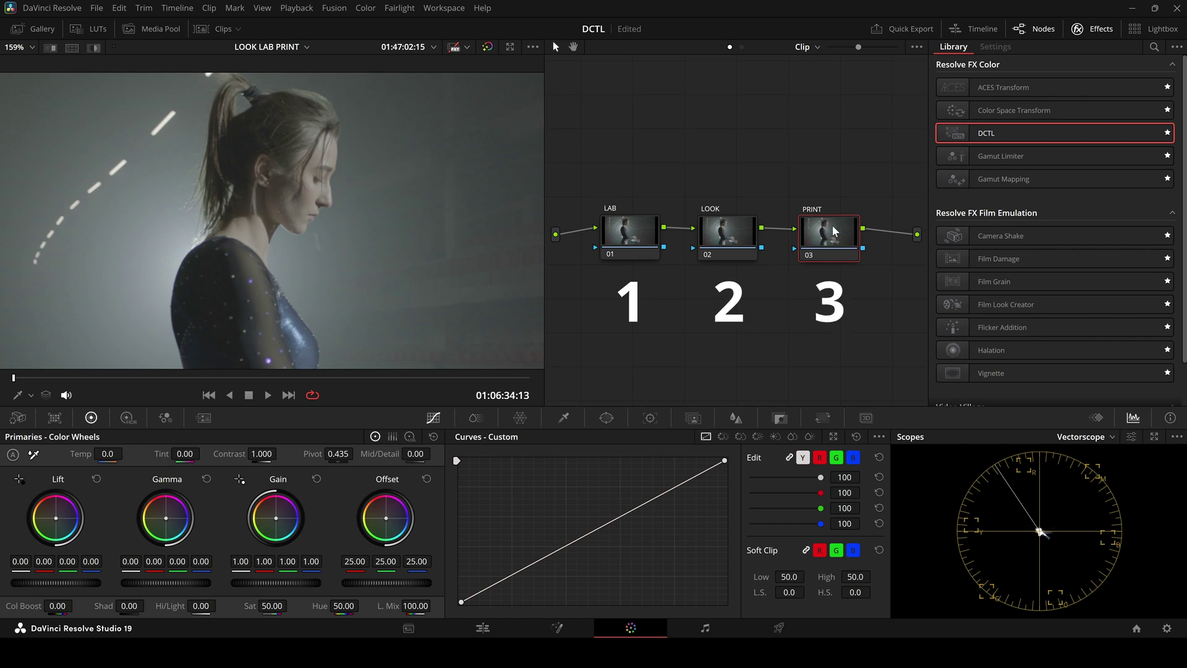
Apply the MONO-PRINT-v3.0 DCTL to node 03 with ARRI LogC3 as input
left_click_drag(990, 135, 831, 238)
left_click(1072, 82)
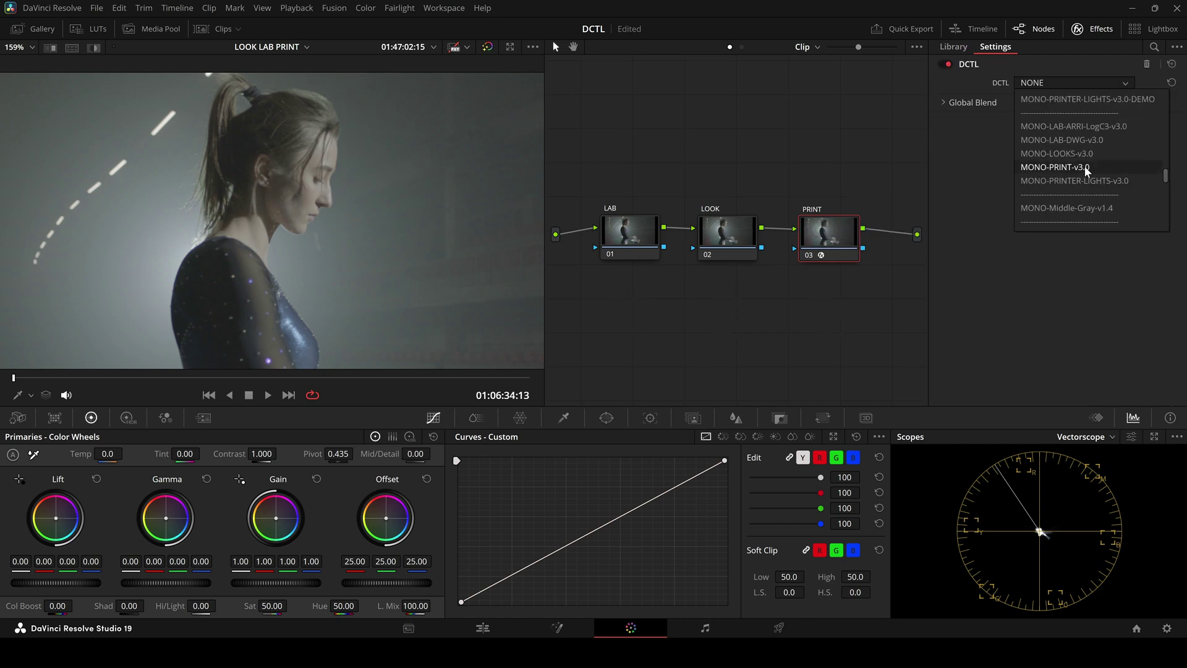
left_click(1054, 167)
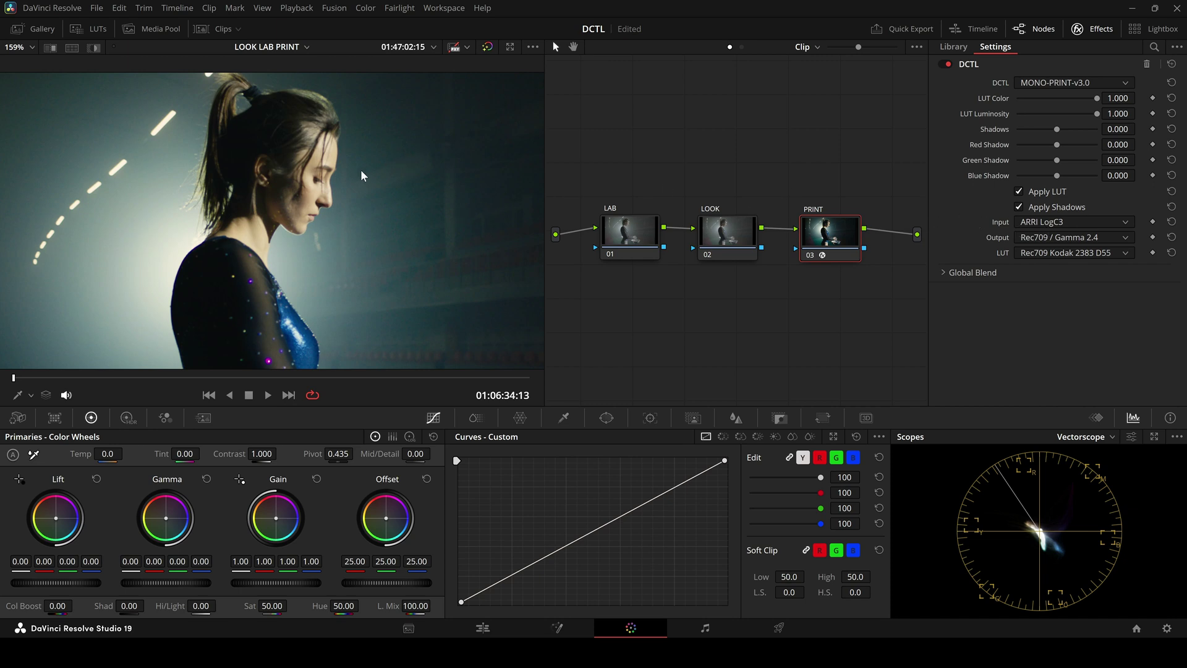
left_click(1051, 222)
left_click(1054, 252)
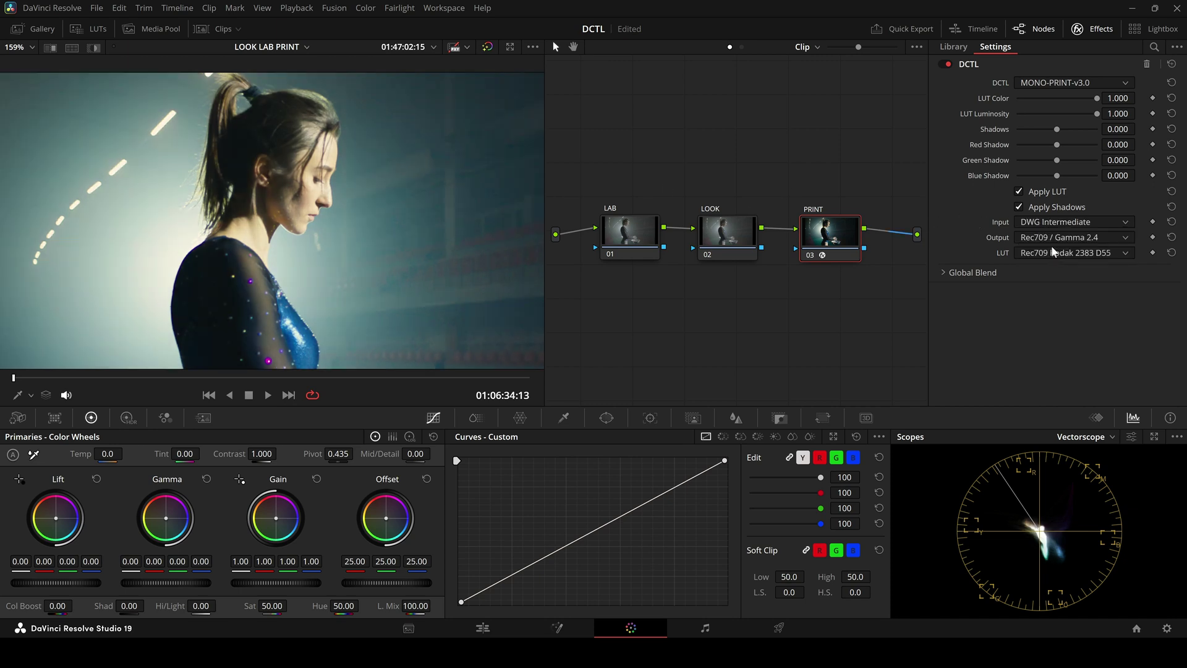
left_click(1051, 222)
left_click(1050, 238)
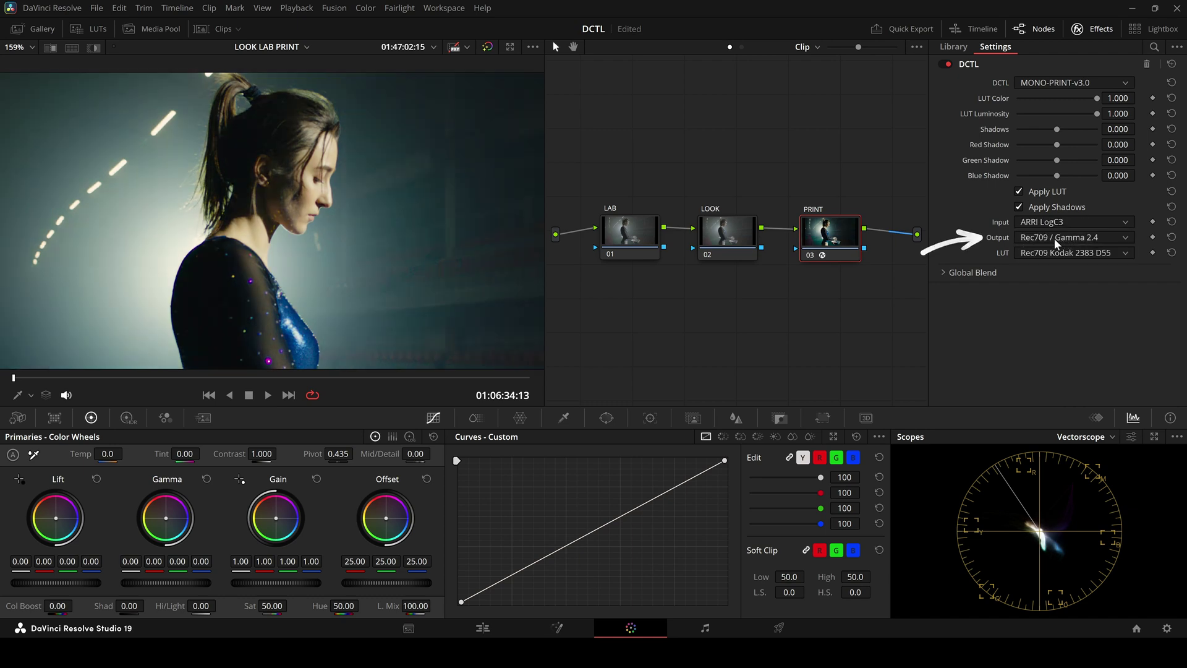
Set the DCTL output to Rec709 / Gamma 2.4 and its LUT to Rec709 Kodak 2383 D65
left_click(1056, 241)
left_click(1050, 253)
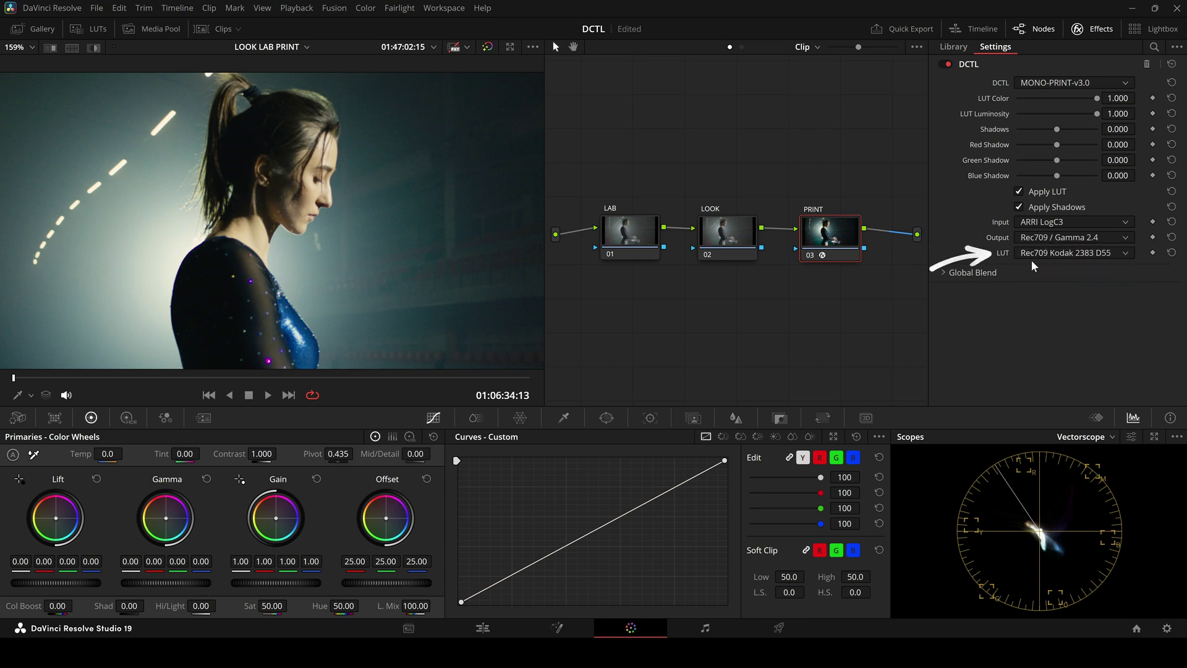
left_click(1067, 255)
left_click(1080, 337)
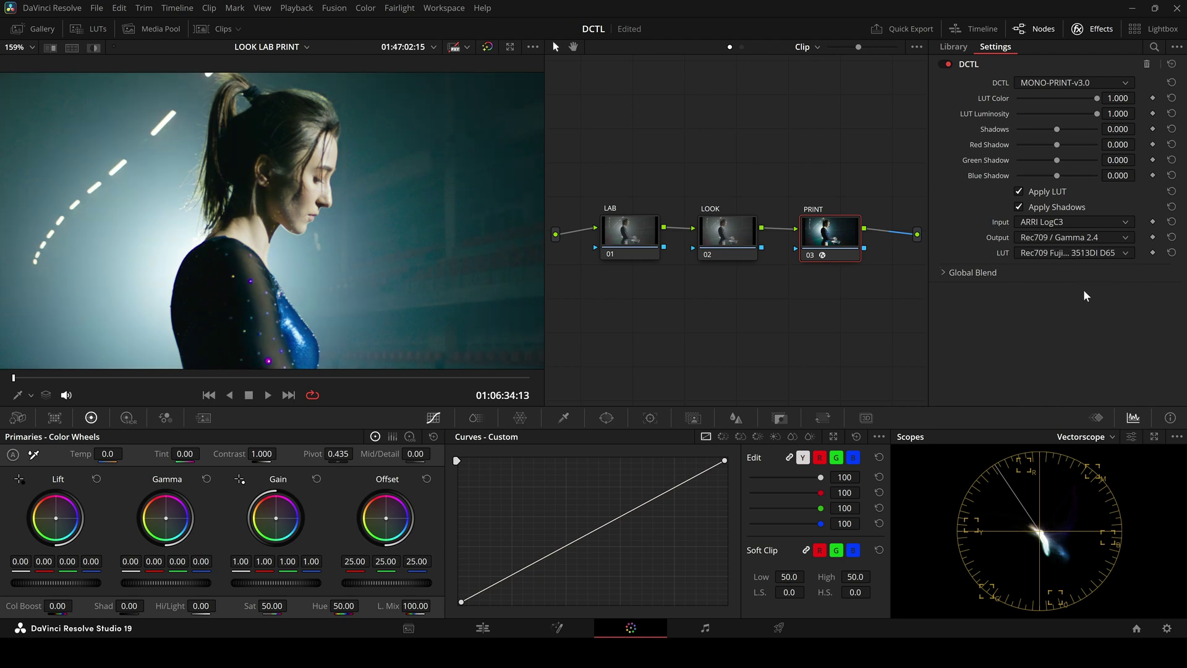
left_click(1078, 255)
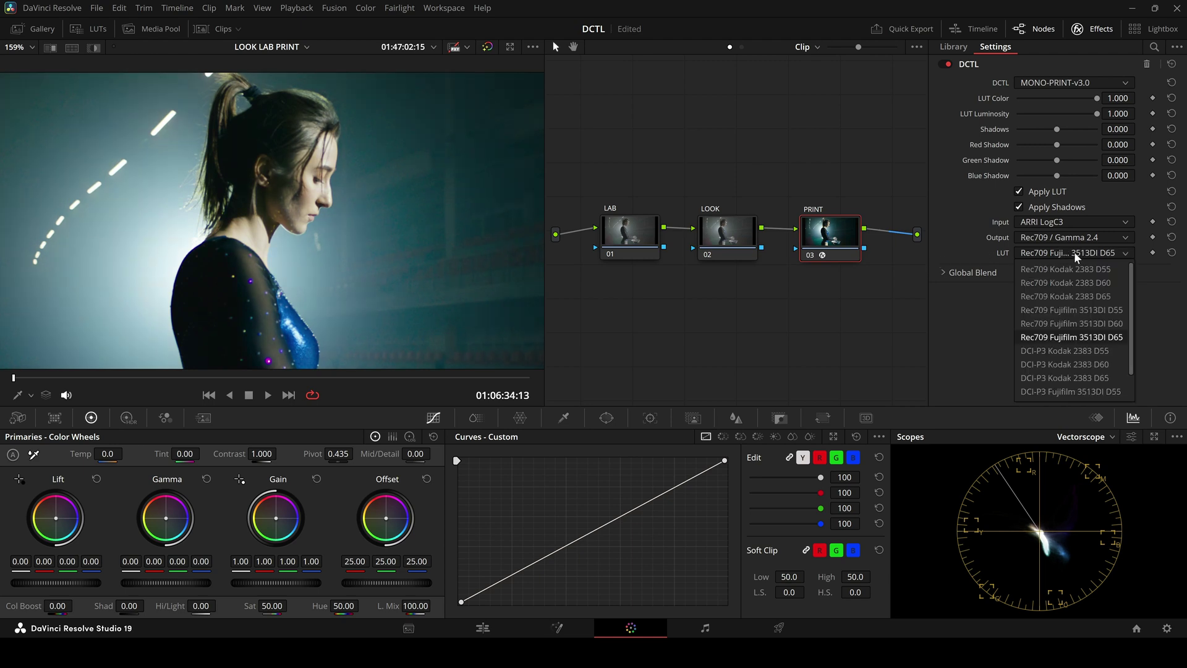
left_click(1079, 297)
left_click_drag(1097, 113, 1136, 127)
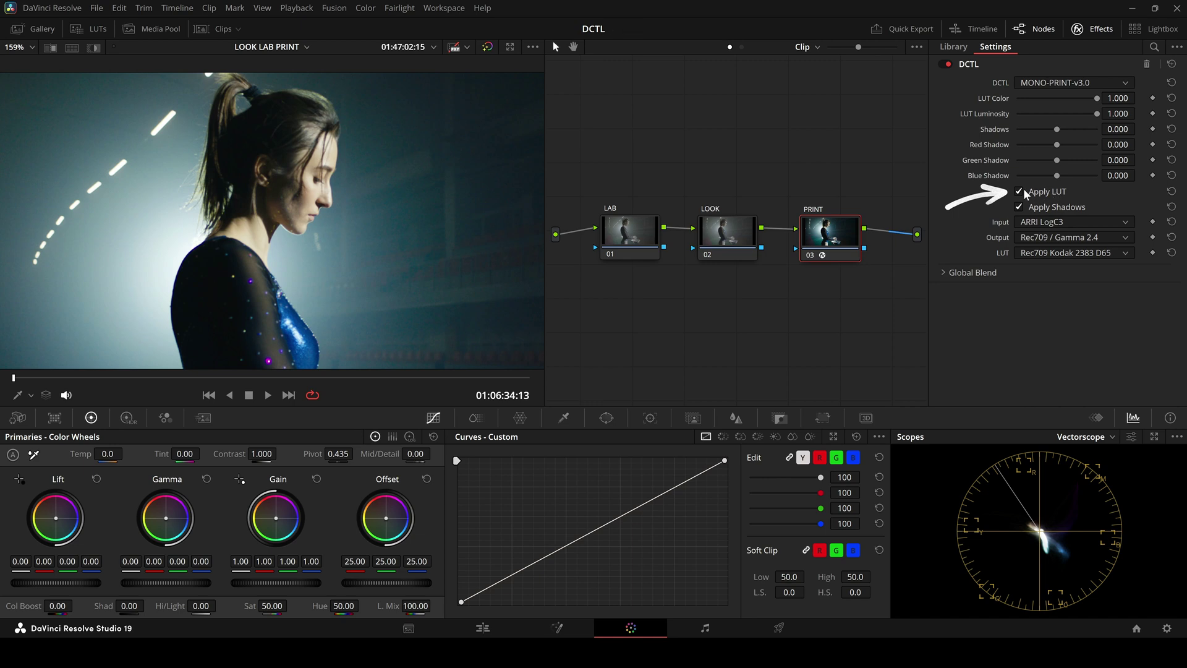
Uncheck Apply LUT on the PRINT DCTL and toggle node 03 off and on to compare
left_click(1018, 192)
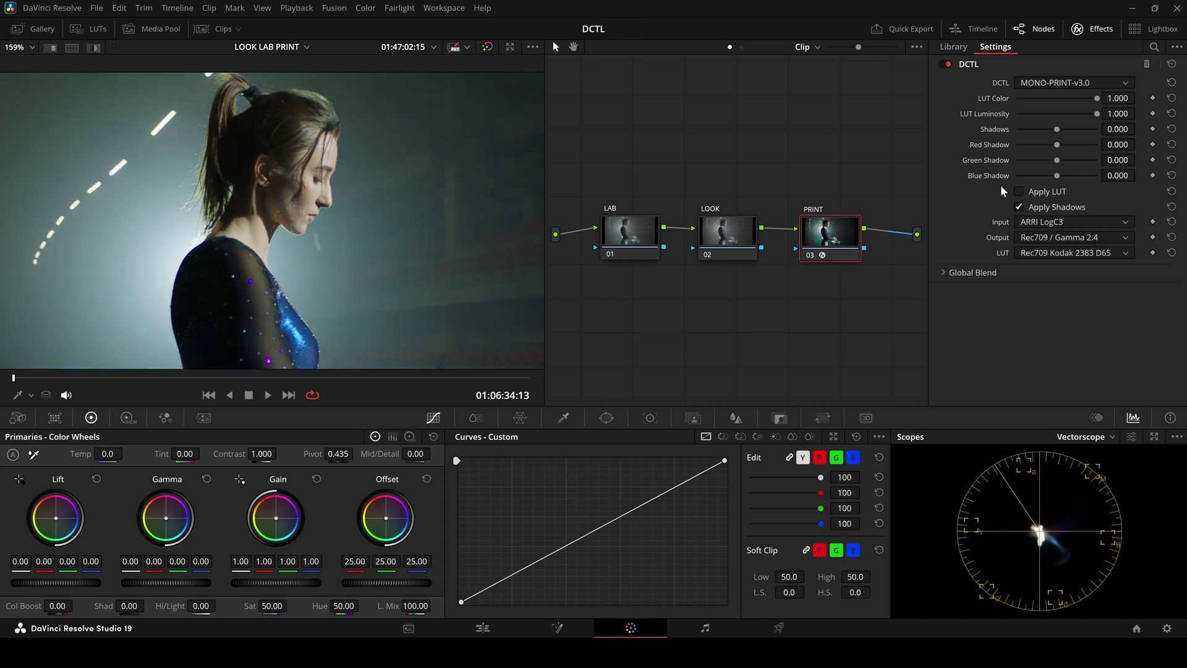
left_click(809, 254)
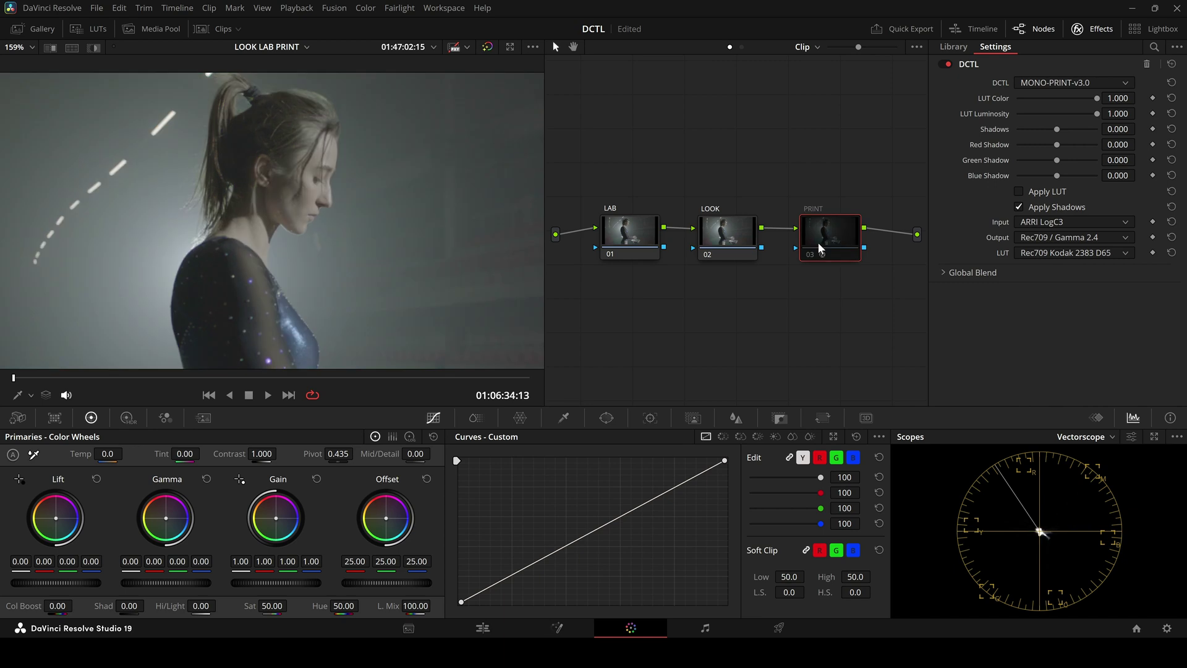
key("ctrl+d")
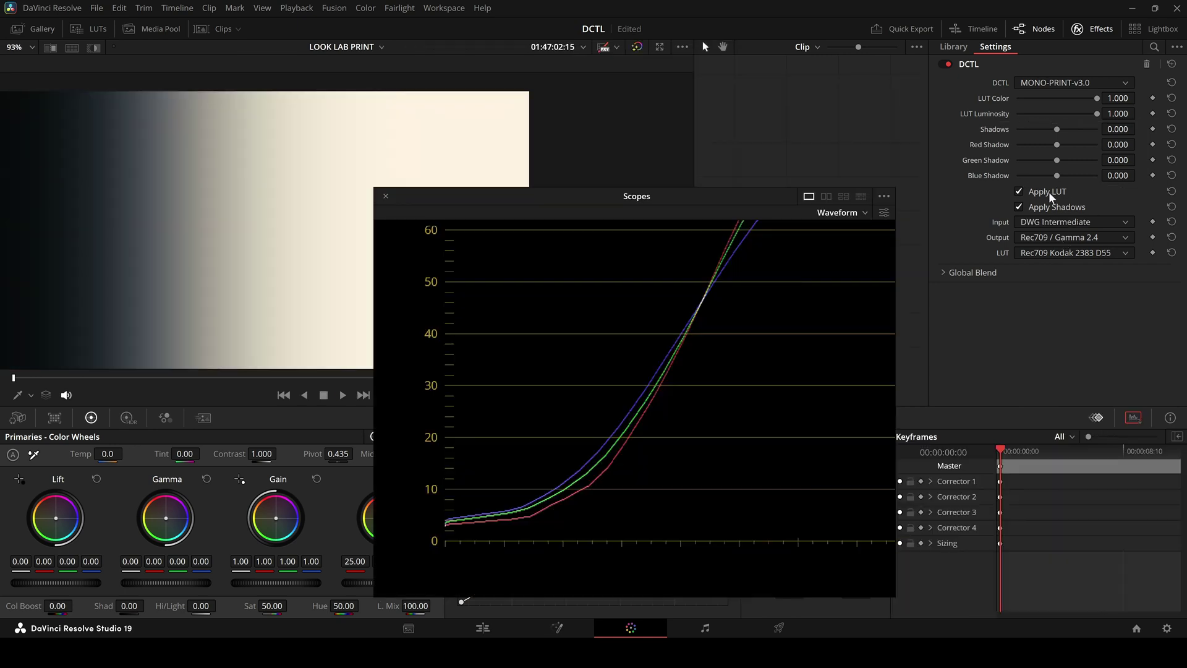
Compare the test ramp with the LUT off, then re-enable Apply LUT and zoom the waveform
left_click(1048, 194)
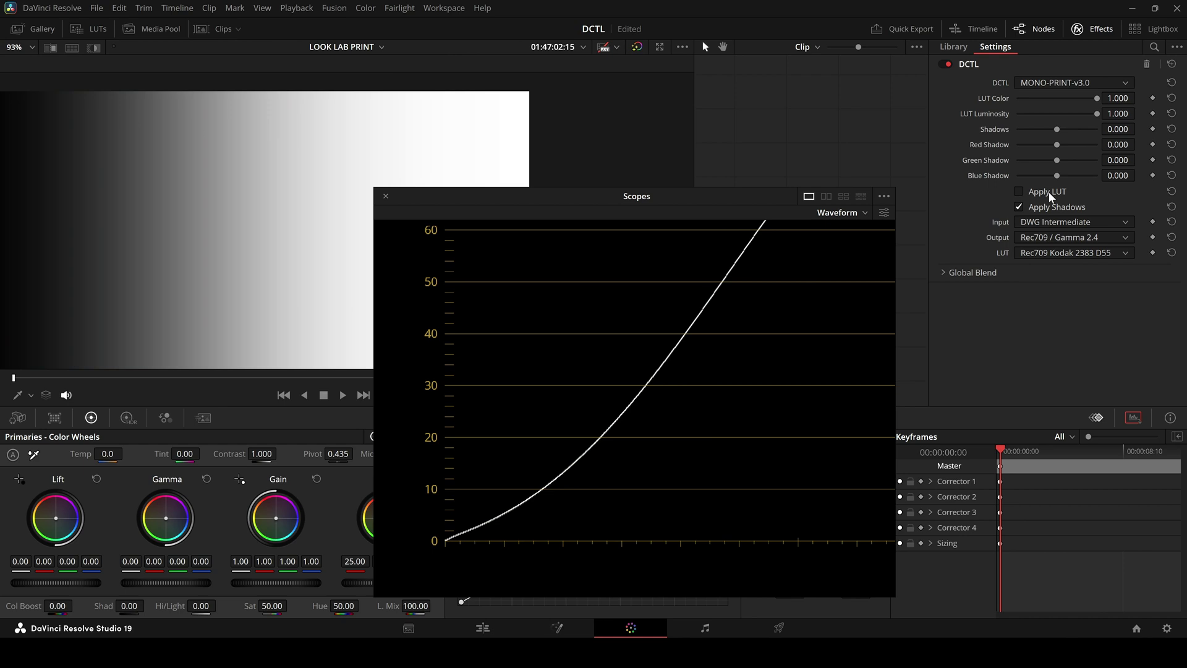
left_click(592, 495)
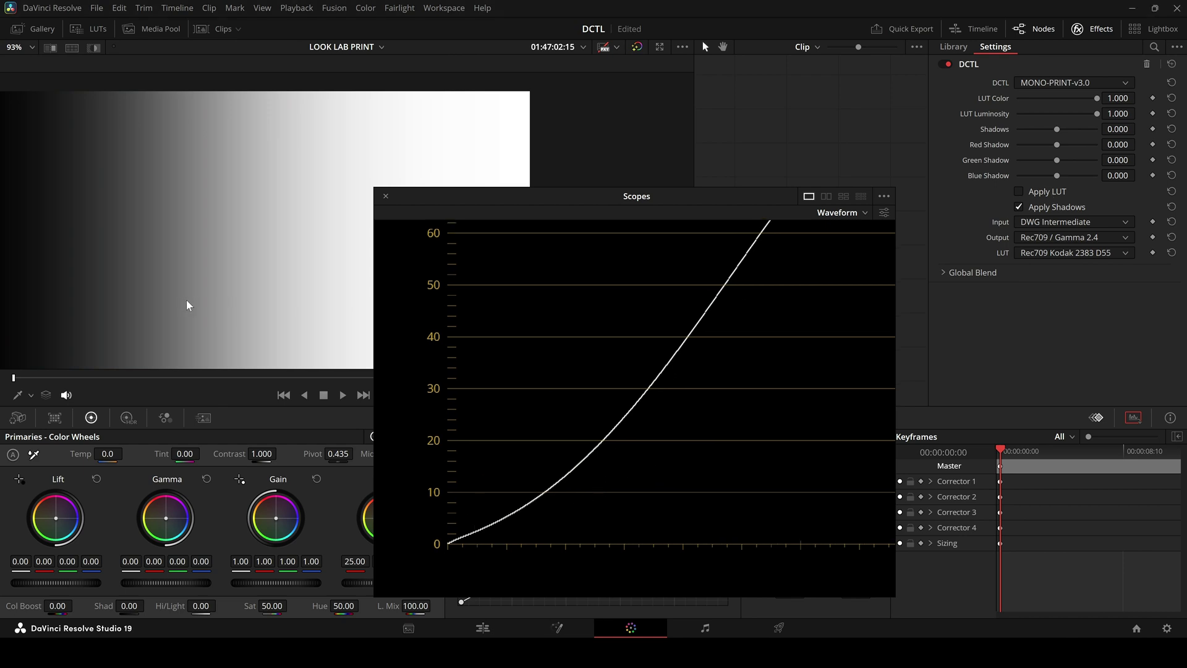
left_click_drag(186, 305, 229, 294)
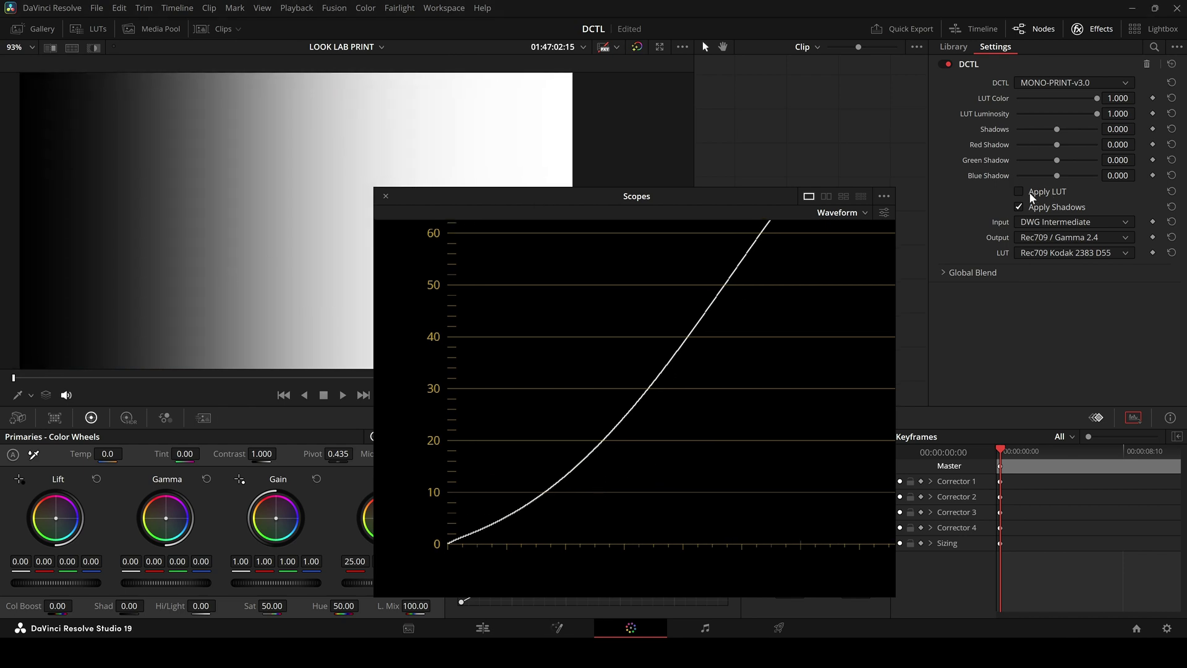
left_click(1018, 193)
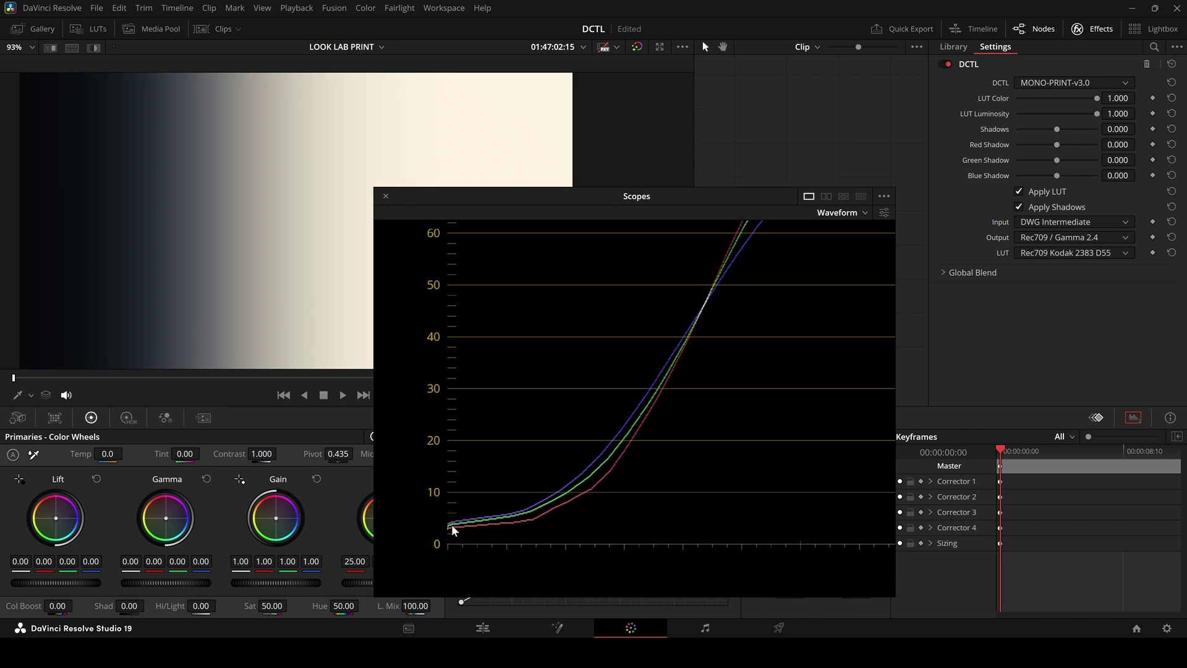
scroll(660, 416, "up", 5)
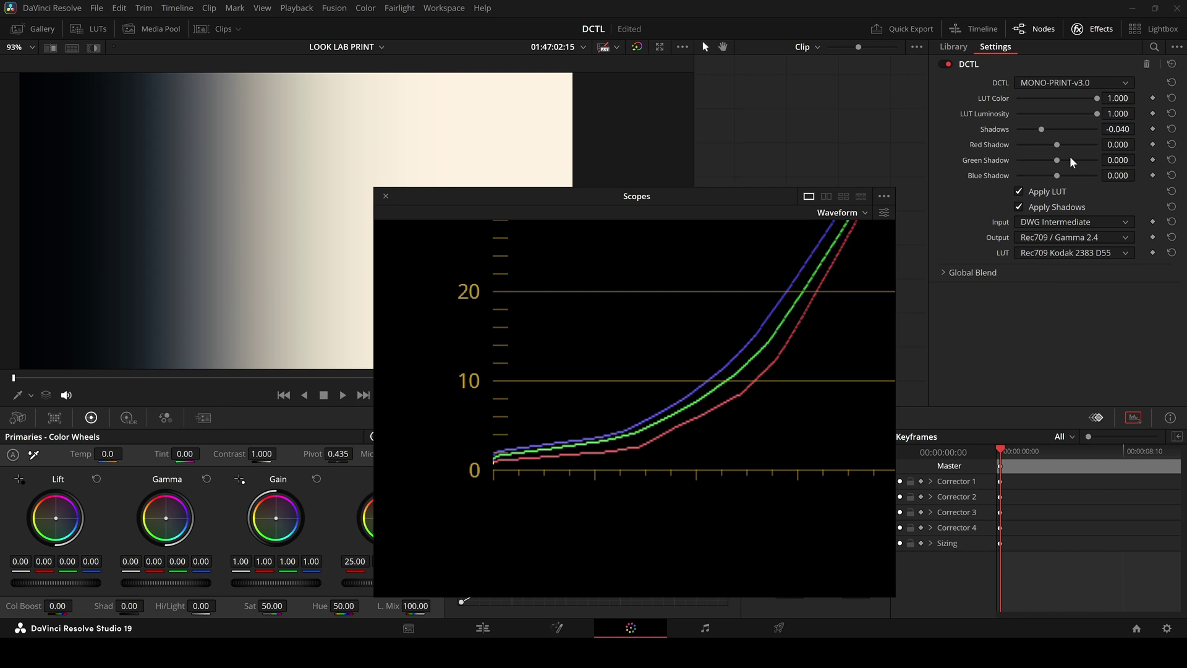
Set Blue Shadow to -0.018 and Shadows to -0.055, toggling Apply Shadows to compare
left_click_drag(1059, 177, 1055, 162)
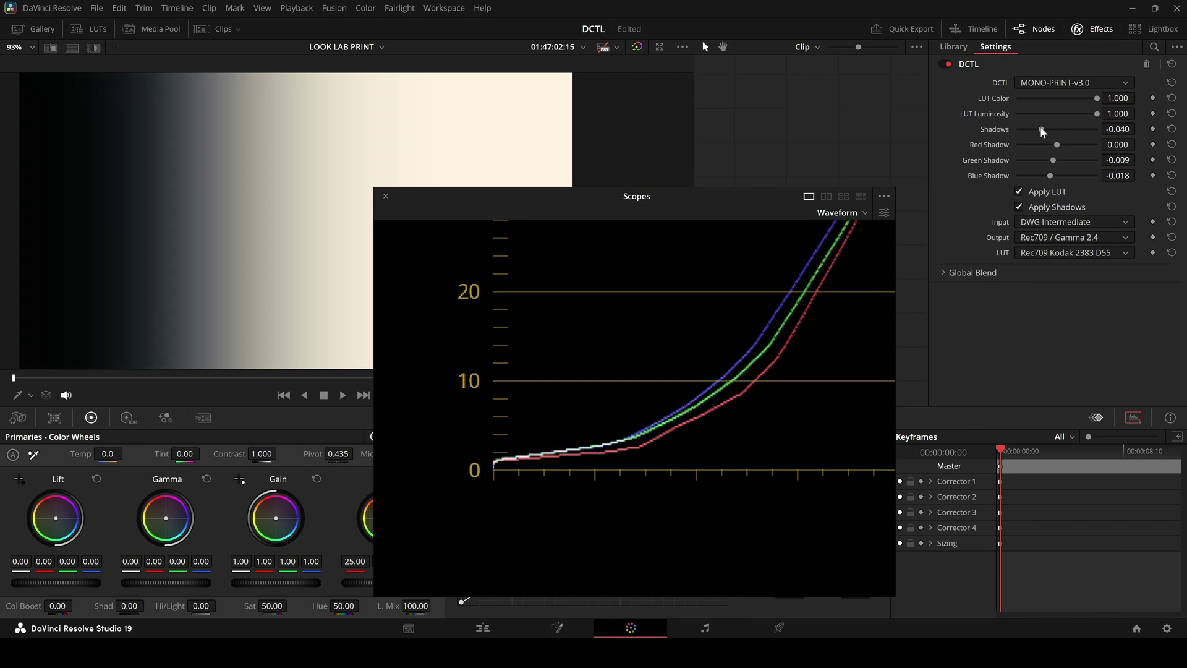
left_click_drag(1042, 132, 1035, 132)
left_click(1046, 207)
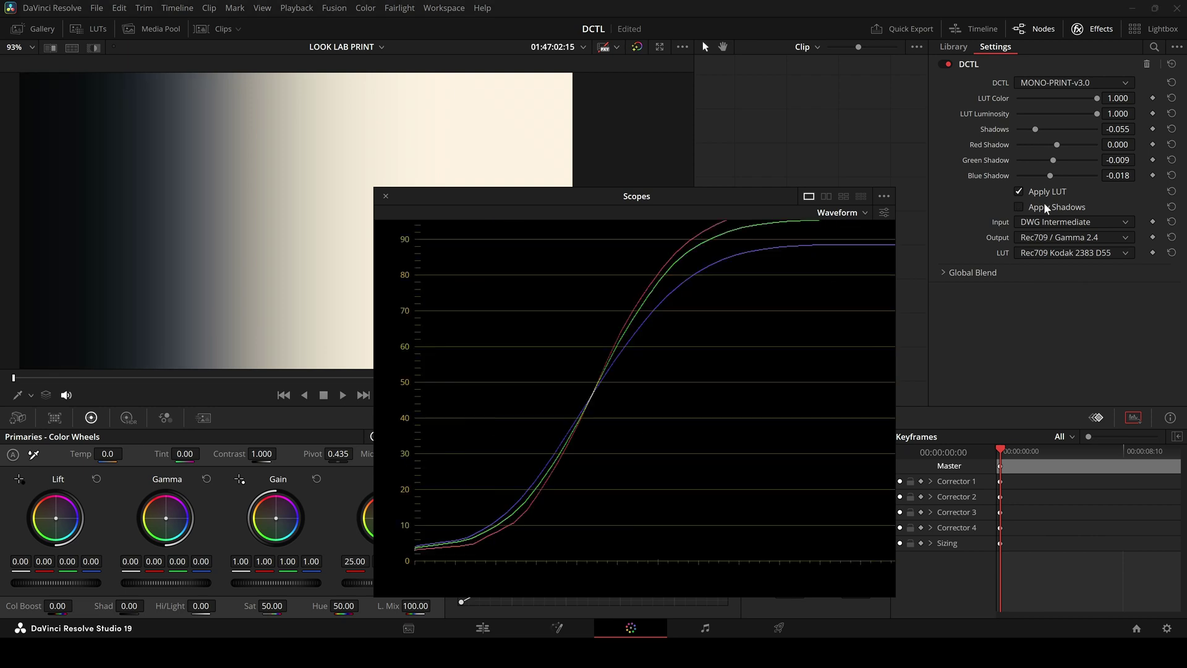
left_click(1044, 211)
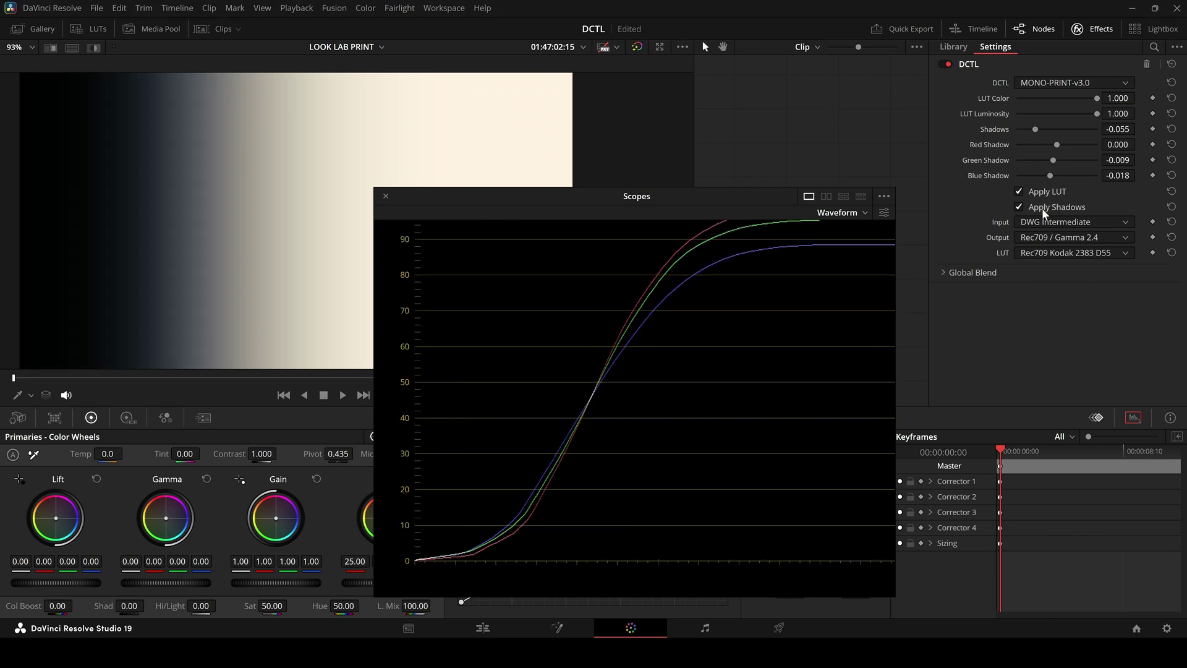
left_click(1044, 213)
left_click(1044, 213)
left_click(1044, 213)
left_click(1044, 212)
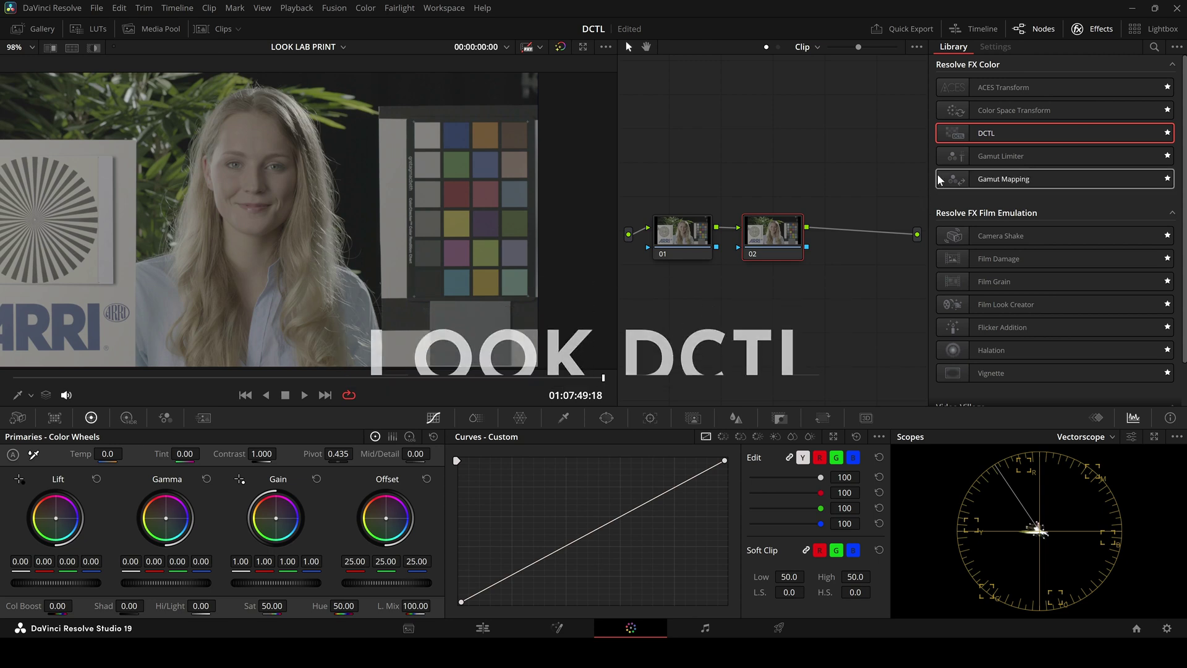
Give node 02 a Color Space Transform from ARRI Wide Gamut 3 / LogC3 to Rec.709 / Cineon Film Log
scroll(403, 239, "up", 3)
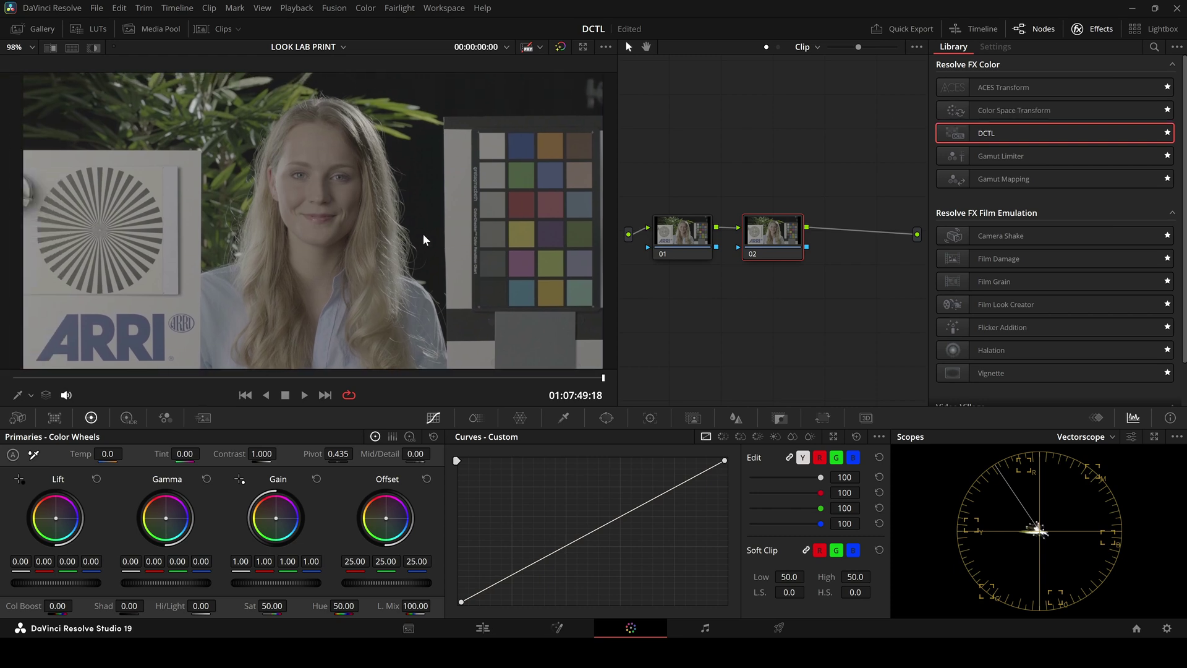
left_click_drag(1014, 110, 770, 241)
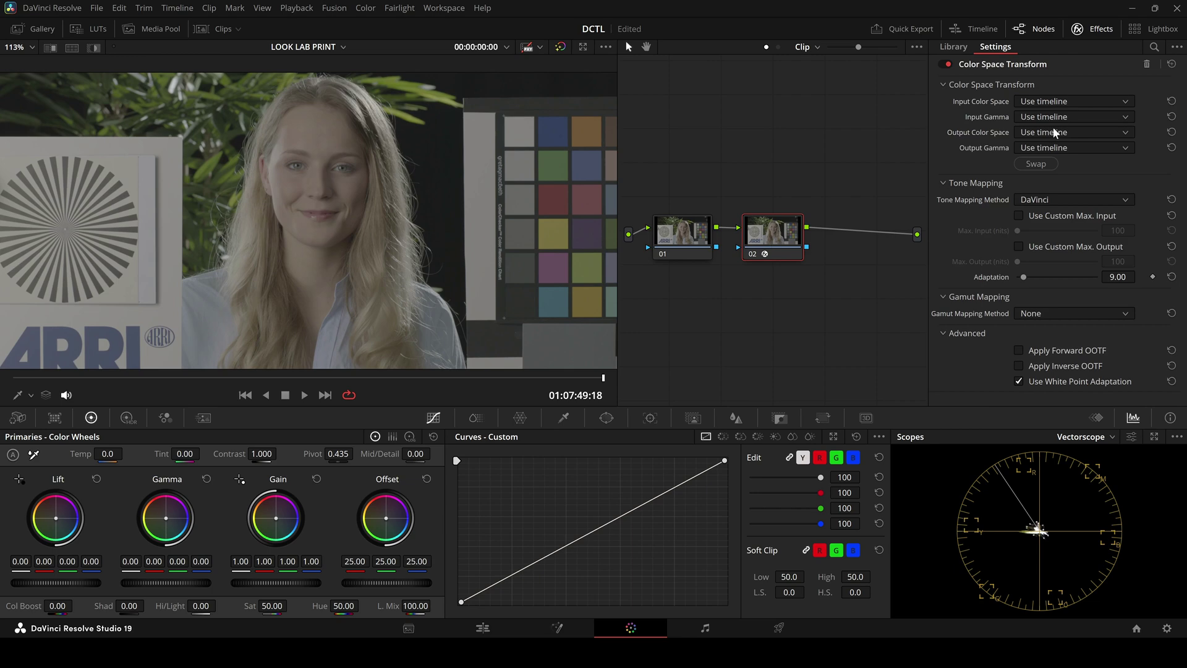
left_click(1074, 101)
left_click(1051, 159)
left_click(1074, 116)
left_click(1063, 202)
left_click(1074, 132)
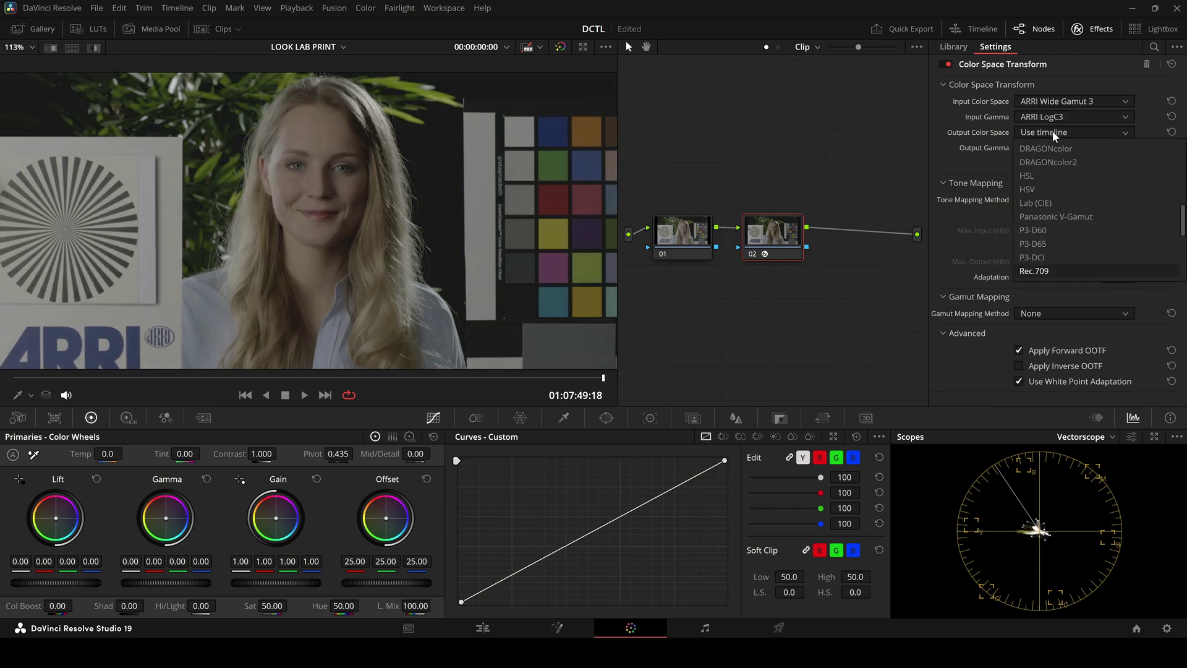
left_click(1051, 270)
left_click(1074, 147)
left_click(1063, 206)
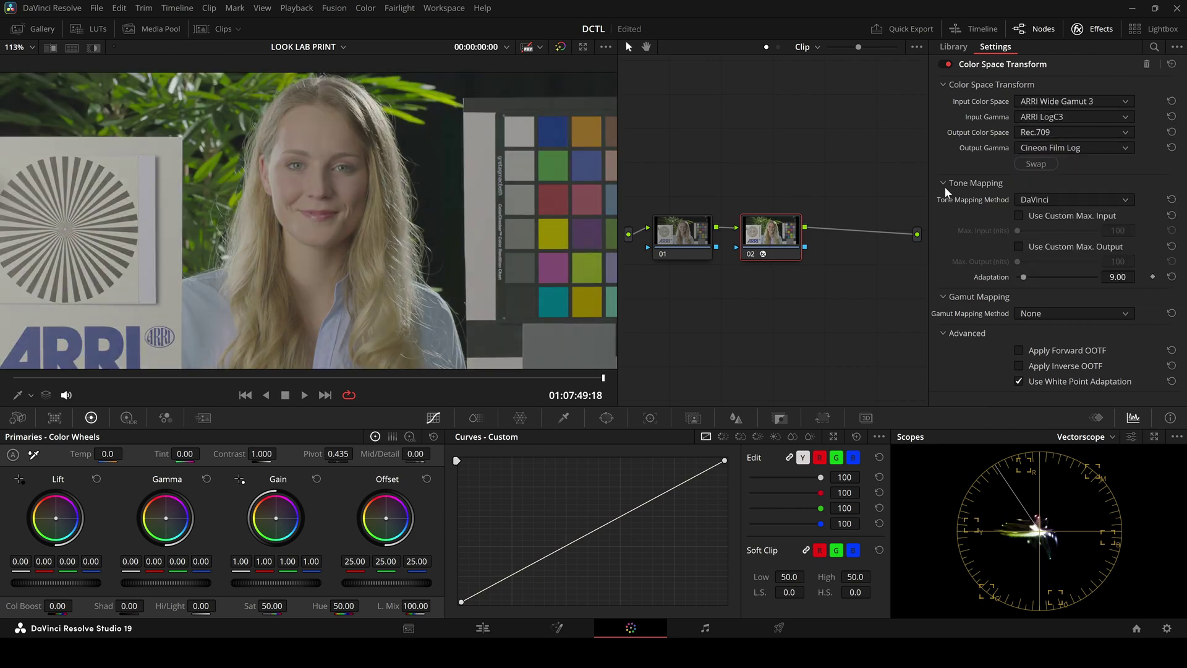
Add a node with the Rec709 Kodak 2383 D60 LUT and label the nodes KODAK 2383 and CST
key("alt+s")
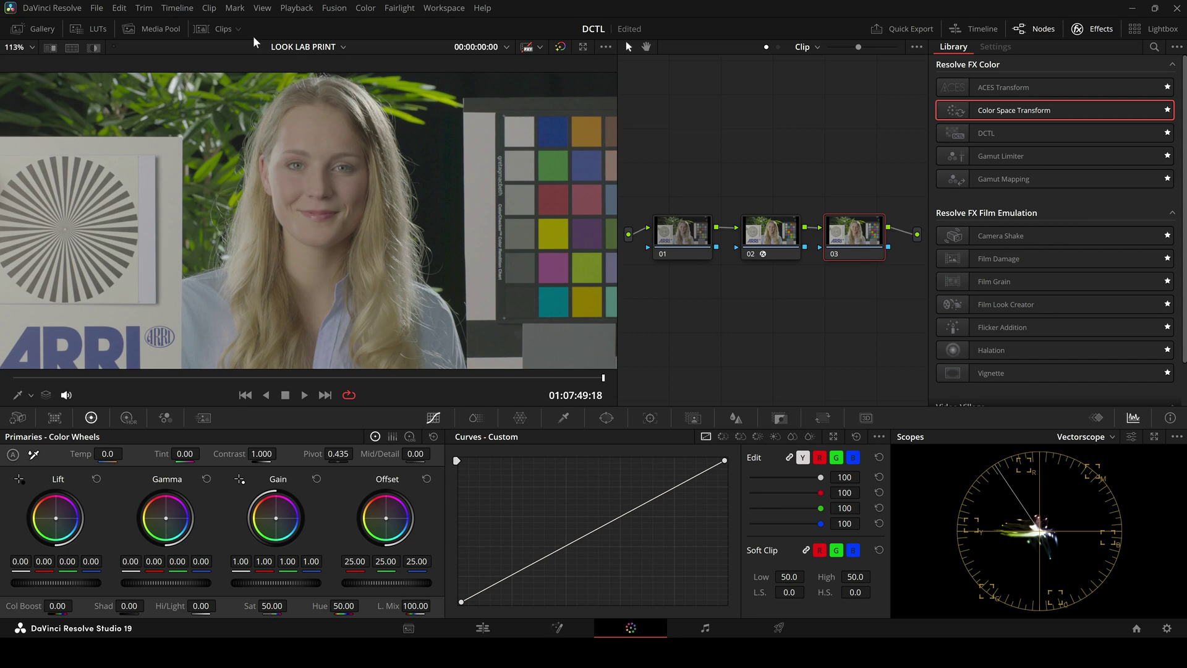
left_click(84, 29)
left_click(44, 197)
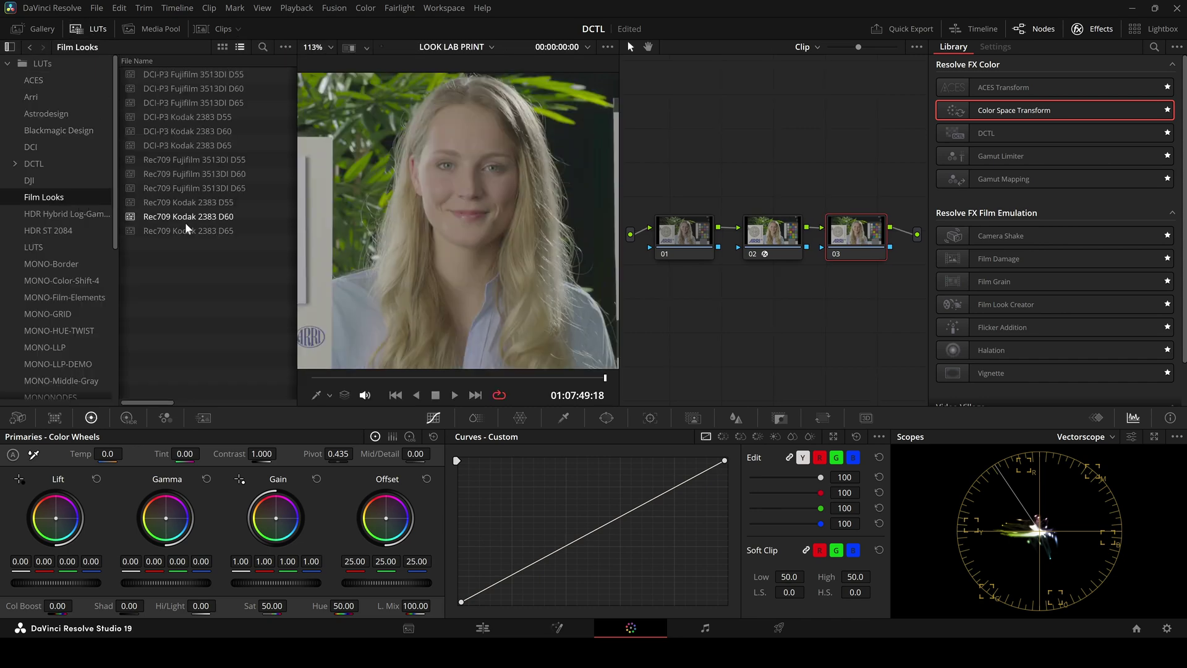
left_click_drag(187, 218, 861, 242)
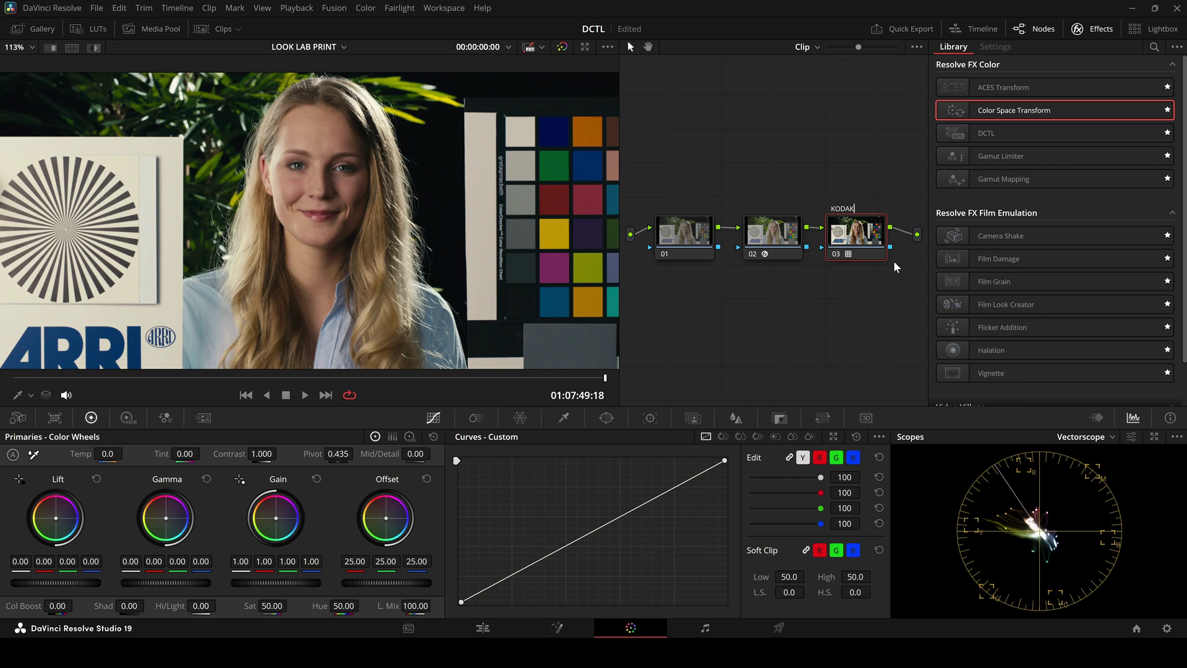
type("2383")
left_click(772, 233)
type("CST")
Label node 01 LOOK, apply the MONO-LOOKS-v3.0 DCTL to it, and bypass it to compare
left_click_drag(986, 133, 683, 247)
type("L")
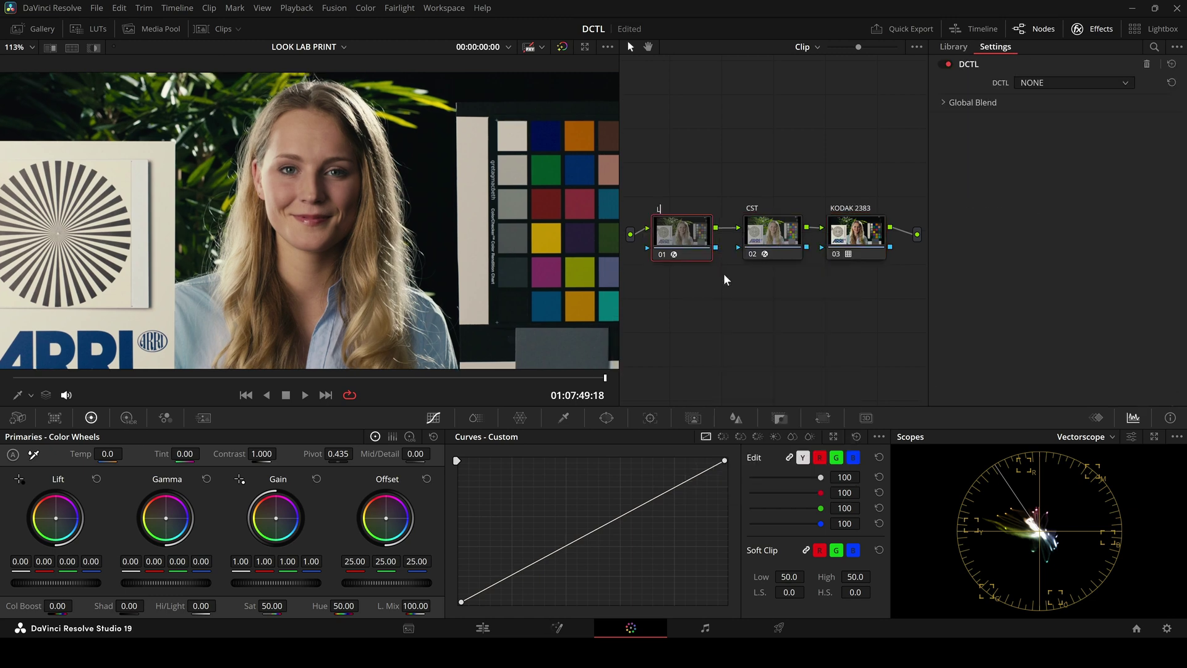
type("OOK")
left_click(1073, 82)
left_click(1093, 202)
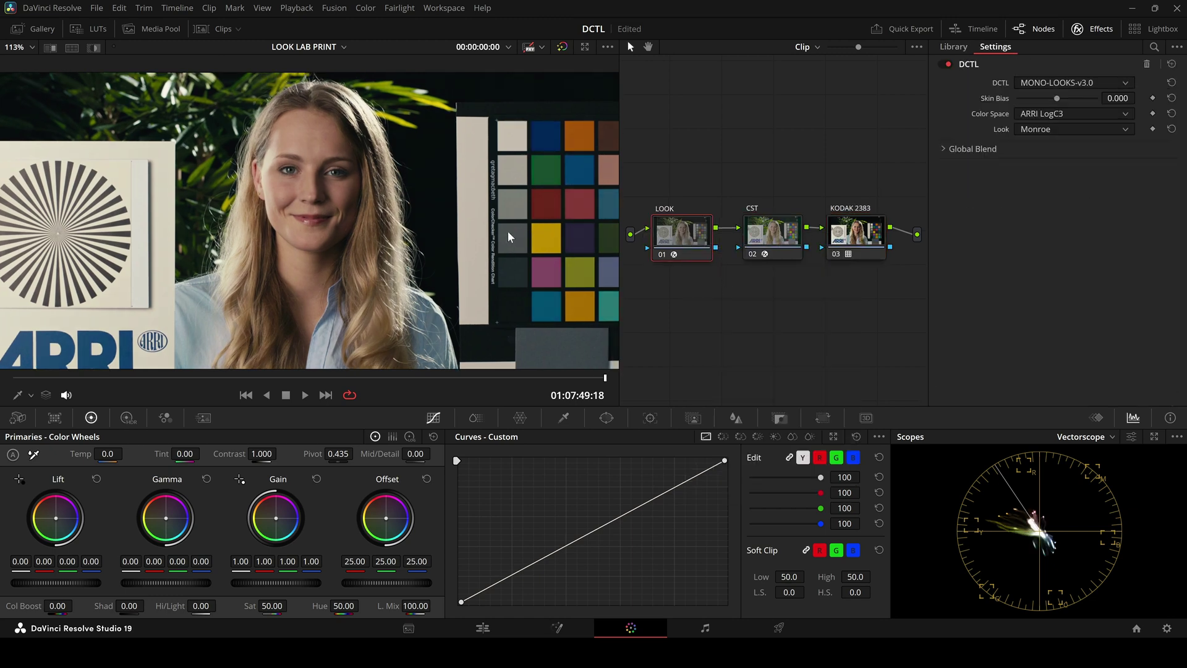
left_click_drag(506, 233, 494, 220)
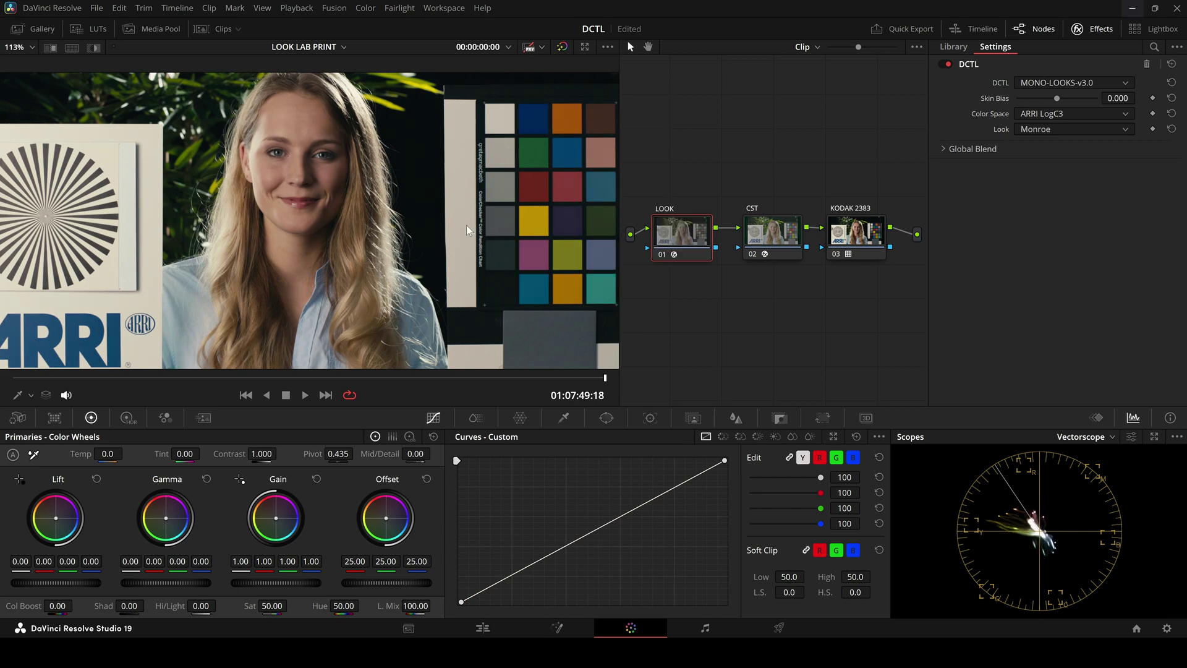
key("ctrl+d")
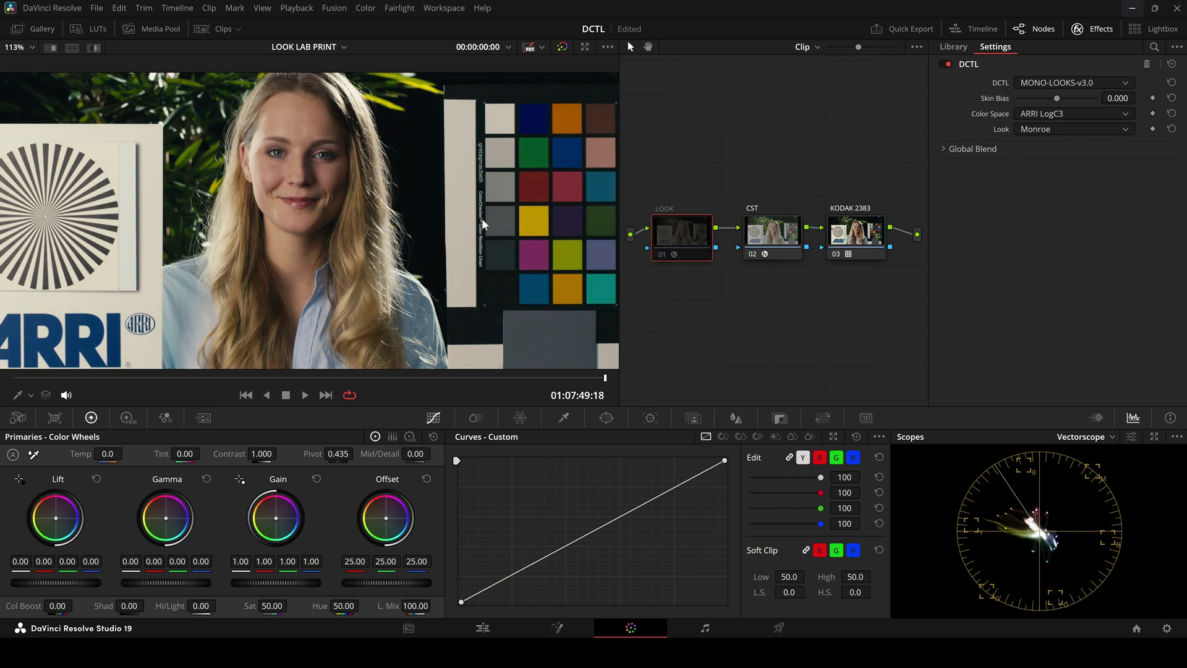
Toggle the LOOK node, test the Skin Bias slider against the vectorscope, and reset it to 0.000
key("ctrl+d")
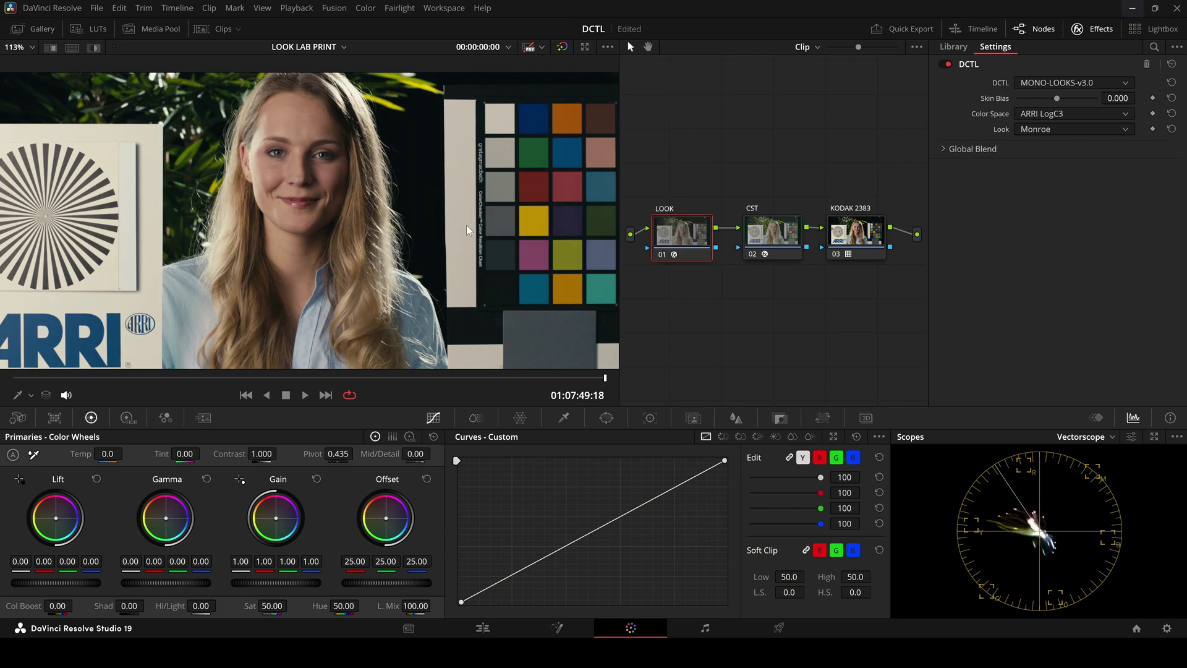
key("ctrl+d")
key("ctrl+d")
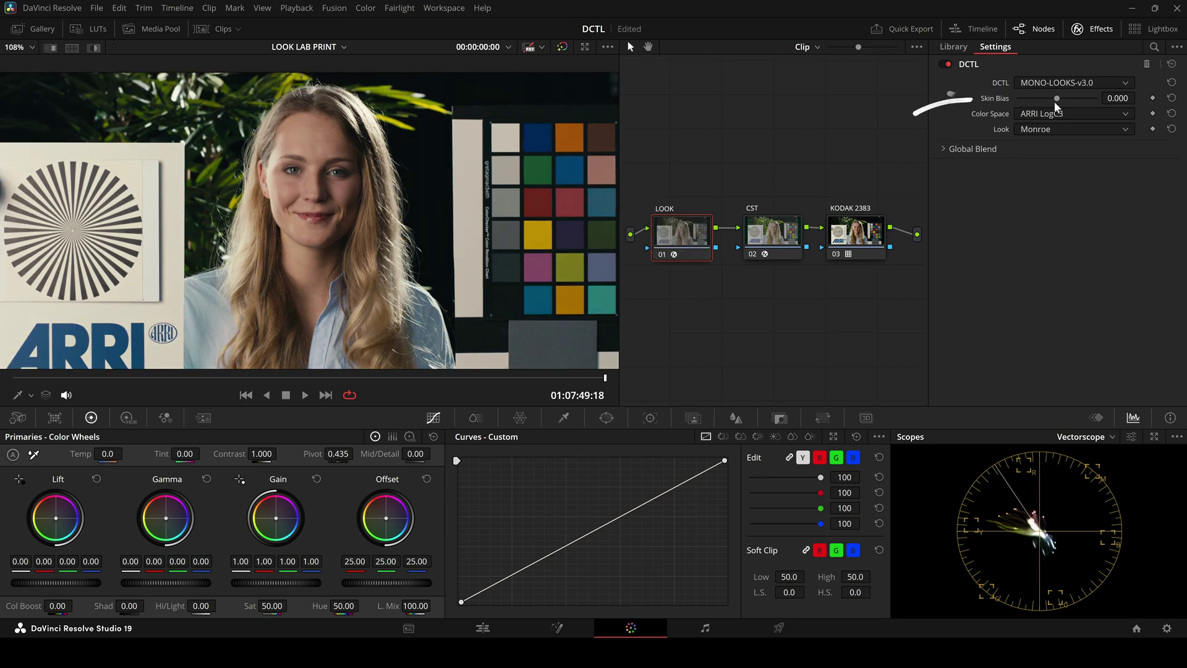
mouse_move(1056, 98)
left_mouse_down()
mouse_move(1037, 111)
mouse_move(1073, 108)
mouse_move(1060, 109)
left_mouse_up()
left_click(1153, 437)
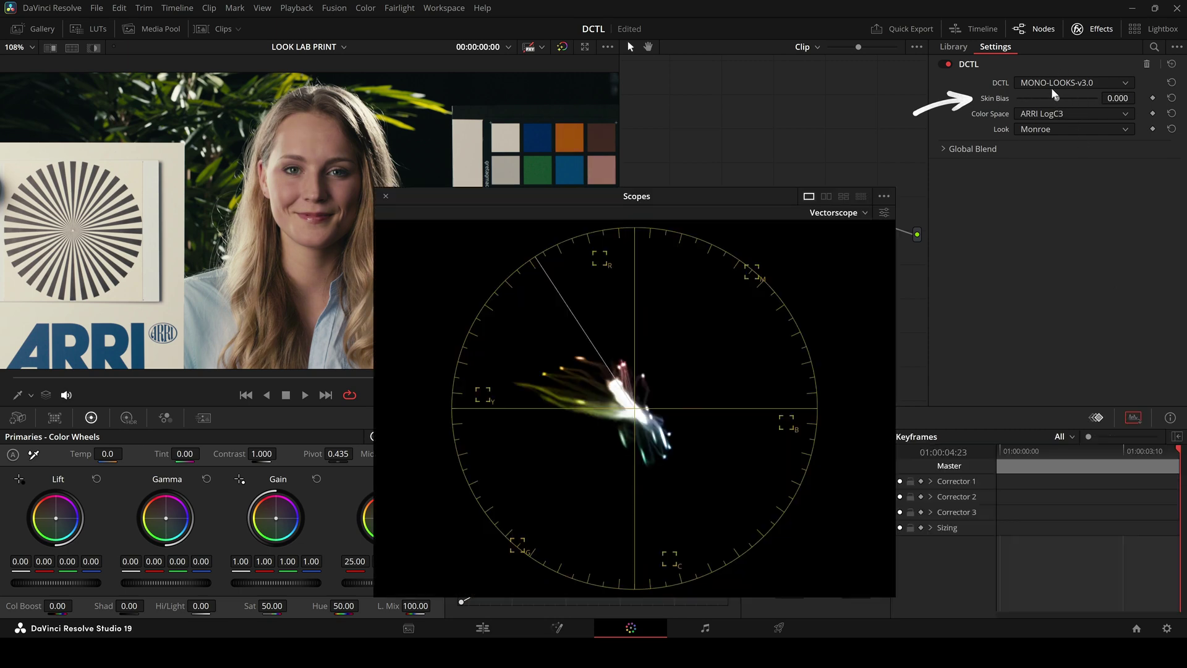
mouse_move(1054, 95)
left_mouse_down()
mouse_move(1063, 102)
mouse_move(978, 130)
left_mouse_up()
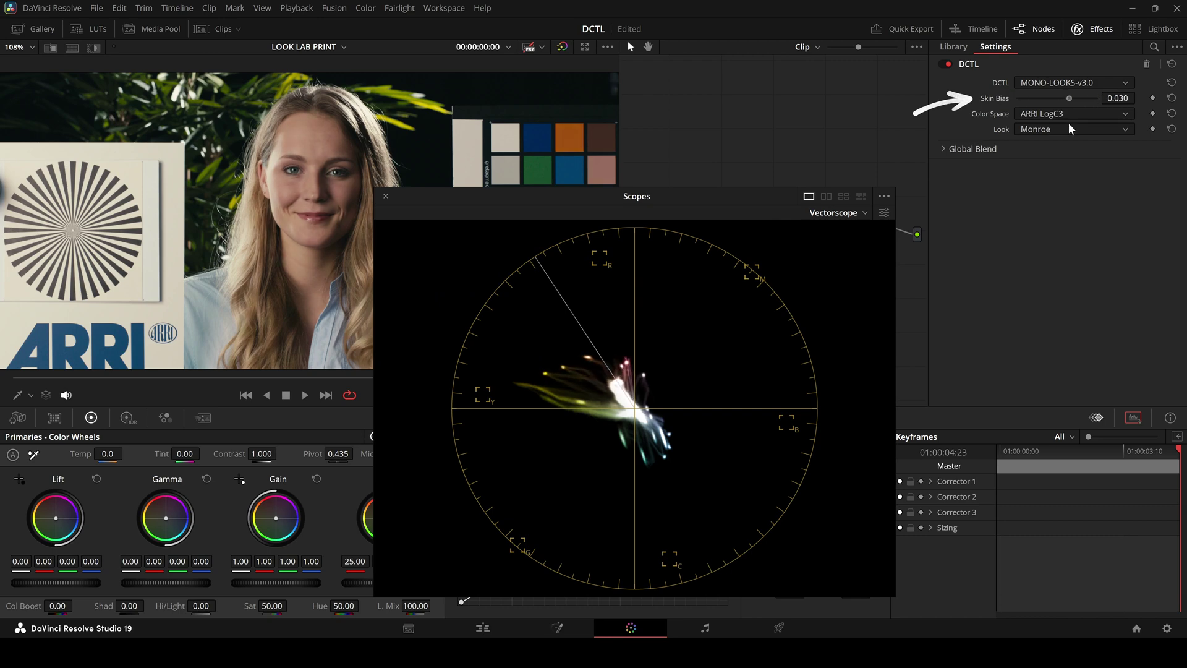
double_click(1005, 101)
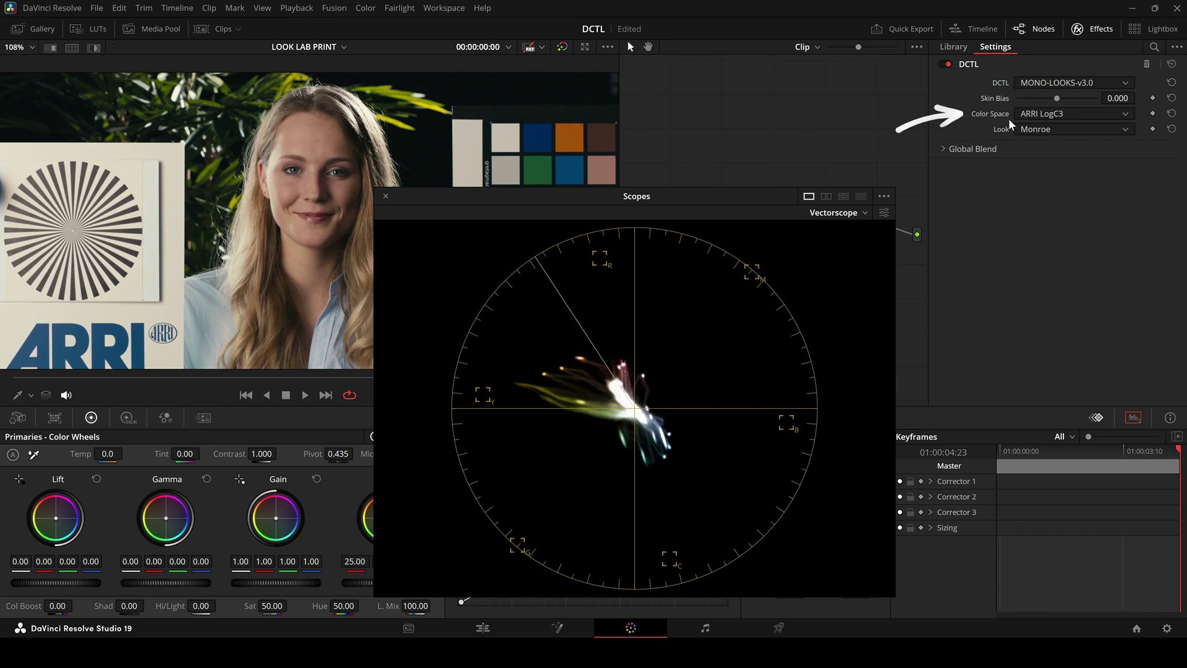
Keep ARRI LogC3 and try the Nagano, Ridgefield and Monroe looks, settling on Ridgefield
left_click(1060, 117)
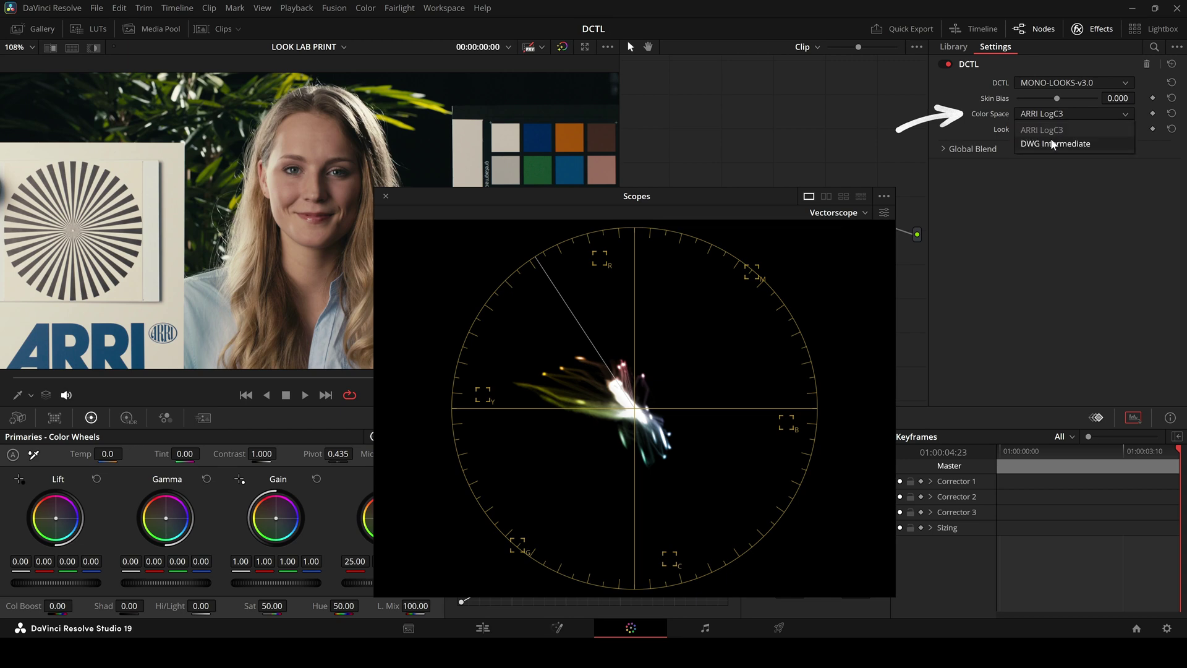
left_click(1003, 119)
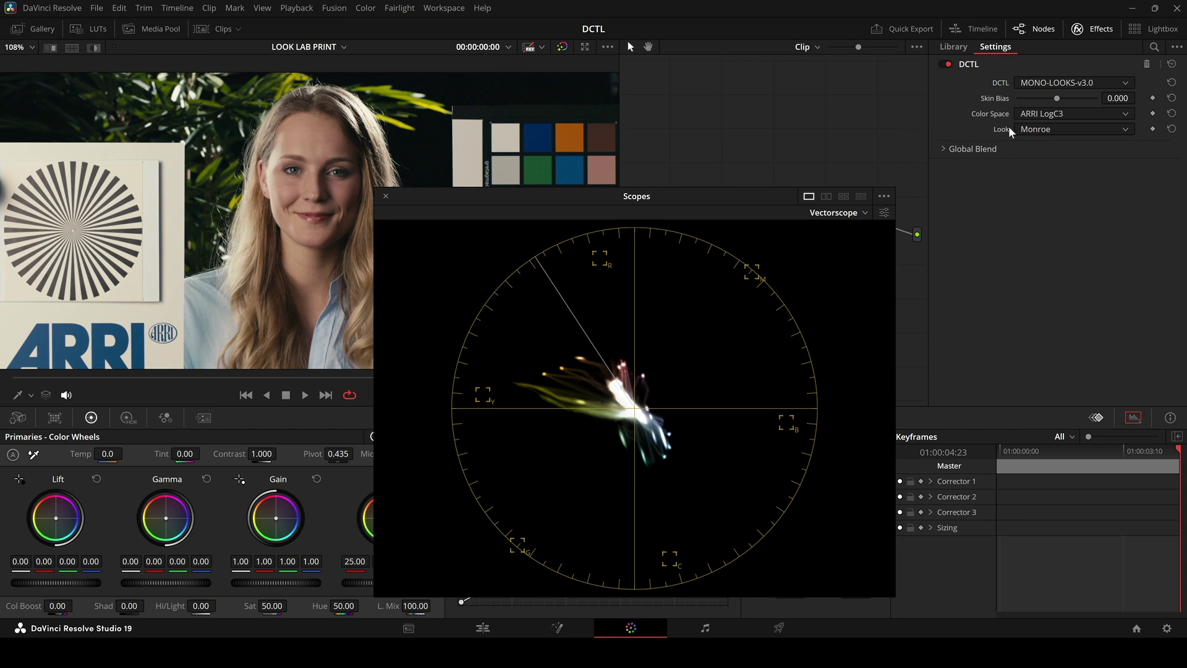
left_click(1053, 133)
left_click(1051, 162)
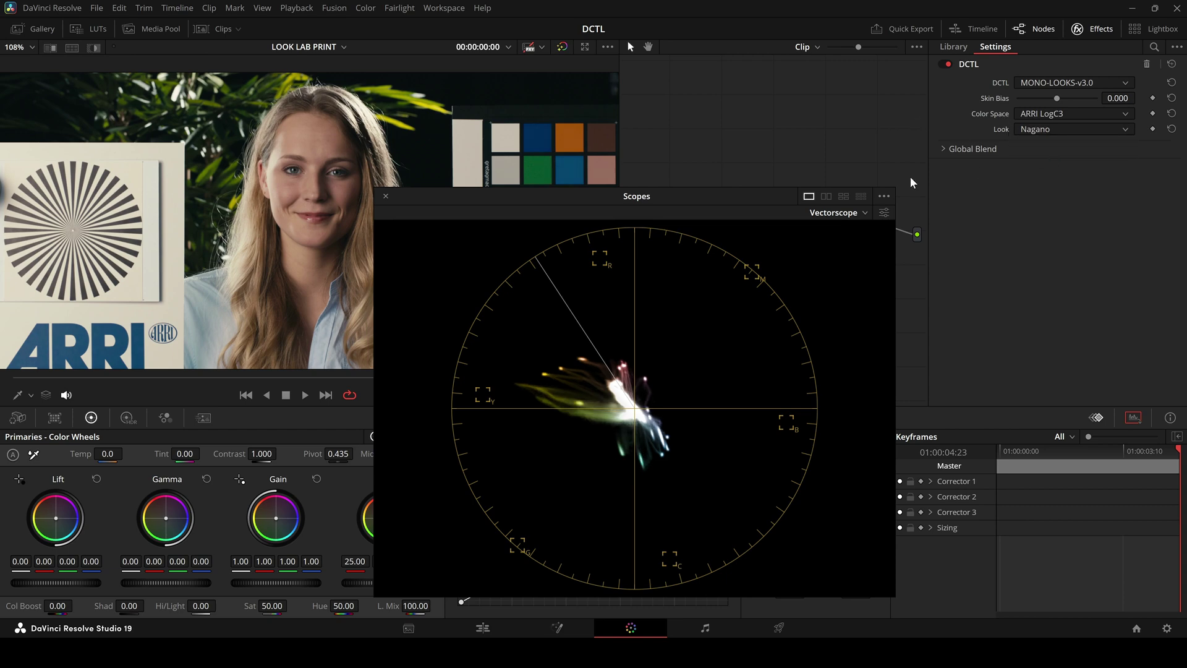
left_click_drag(777, 185, 829, 194)
left_click(1089, 129)
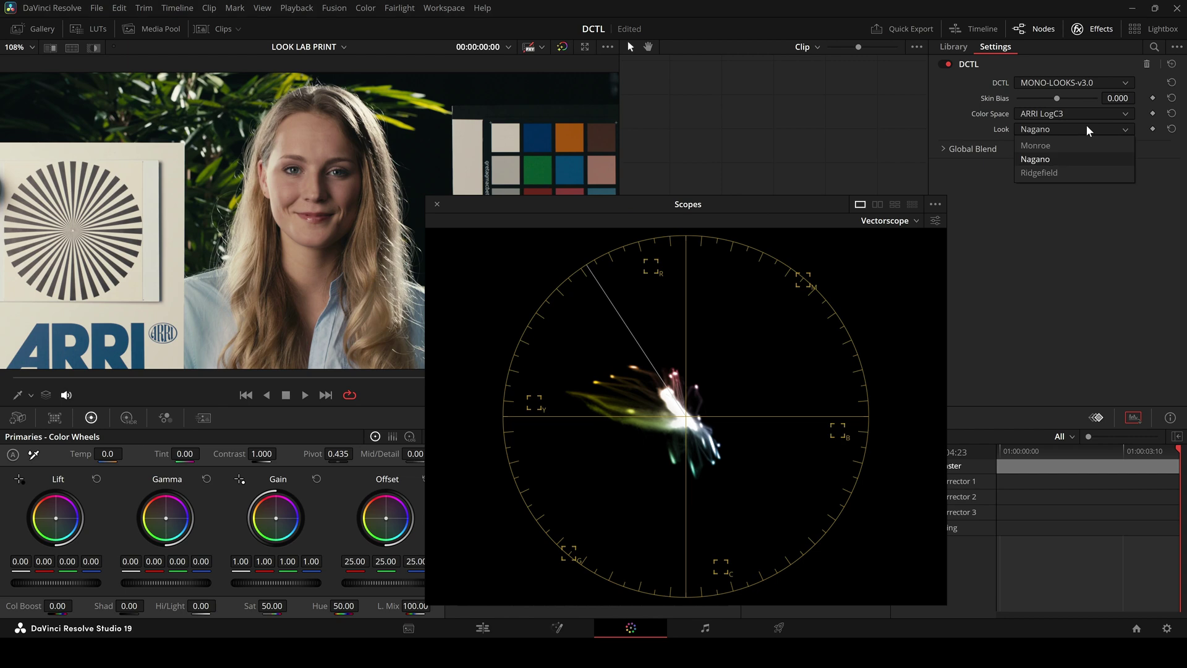
left_click(1066, 175)
left_click(1068, 131)
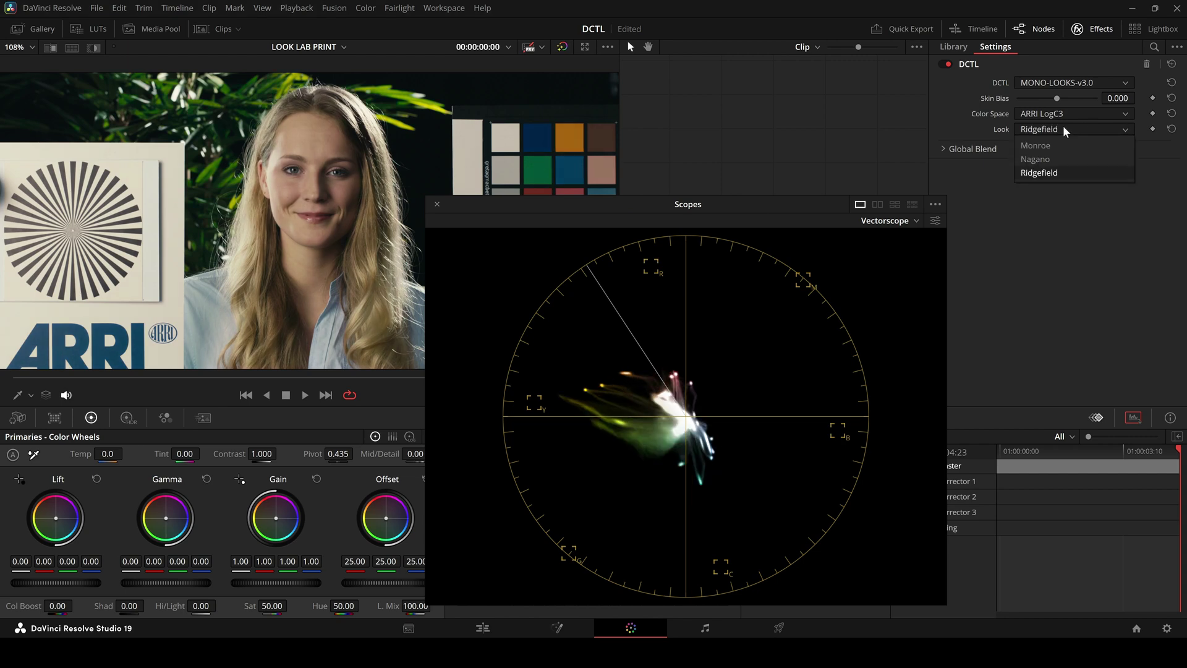
left_click(1064, 147)
left_click(1049, 131)
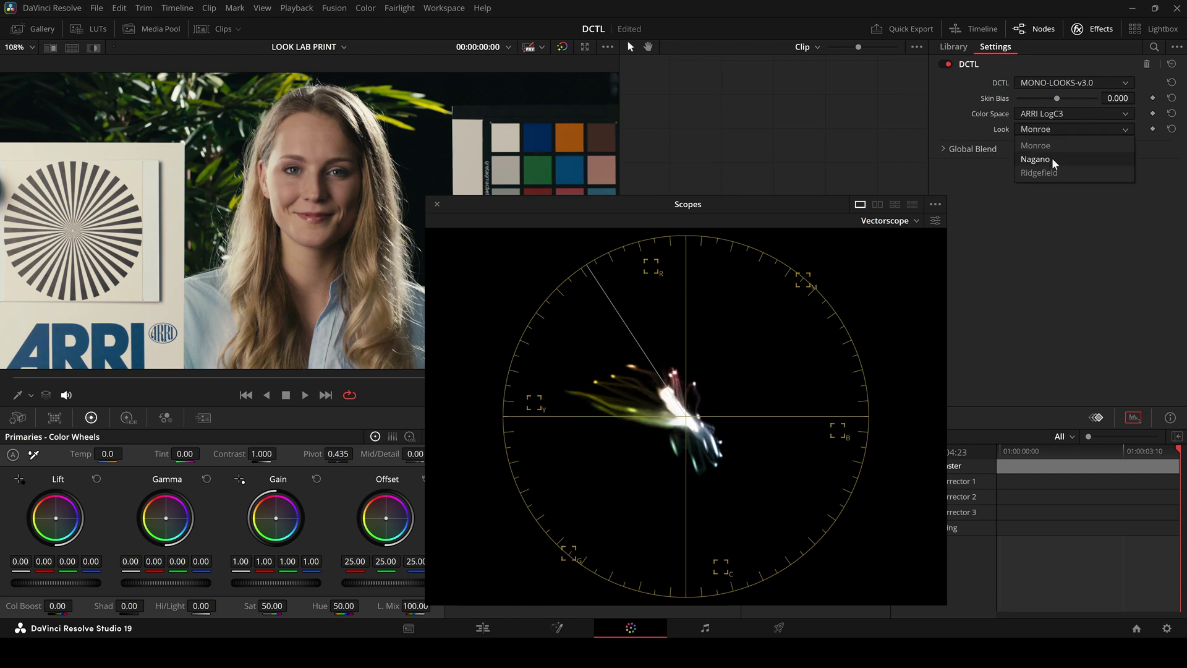
left_click(1051, 162)
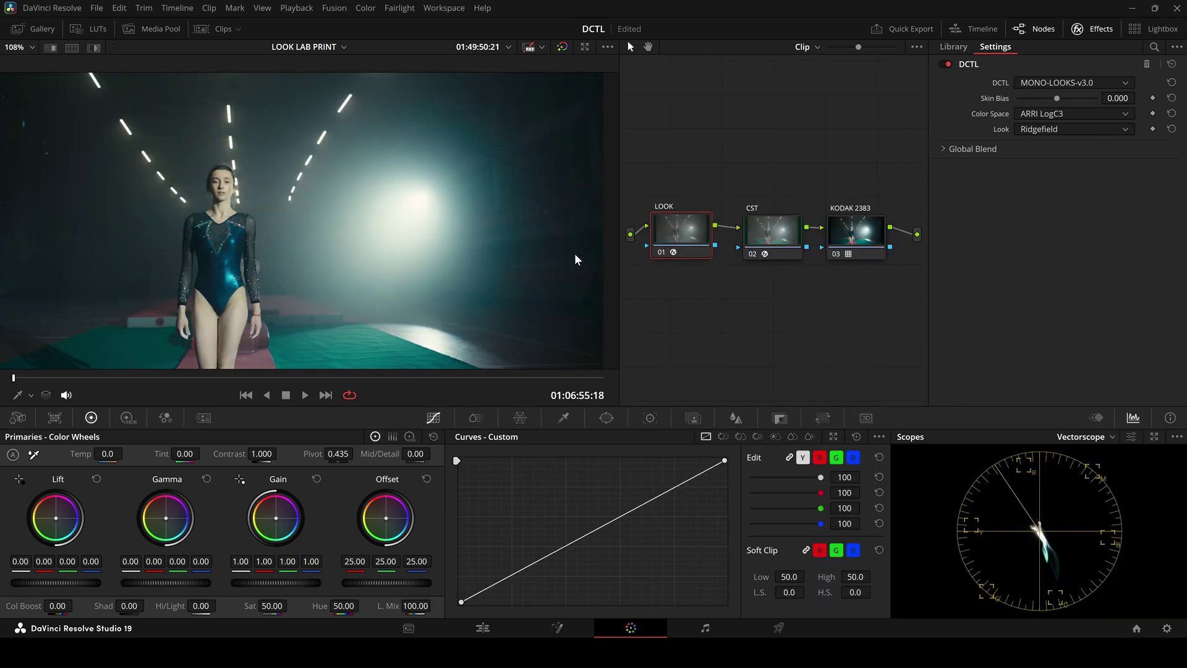
Move CST and KODAK 2383 lower, shift LOOK right, and insert a serial node before it
left_click_drag(866, 275, 753, 337)
left_click(751, 307)
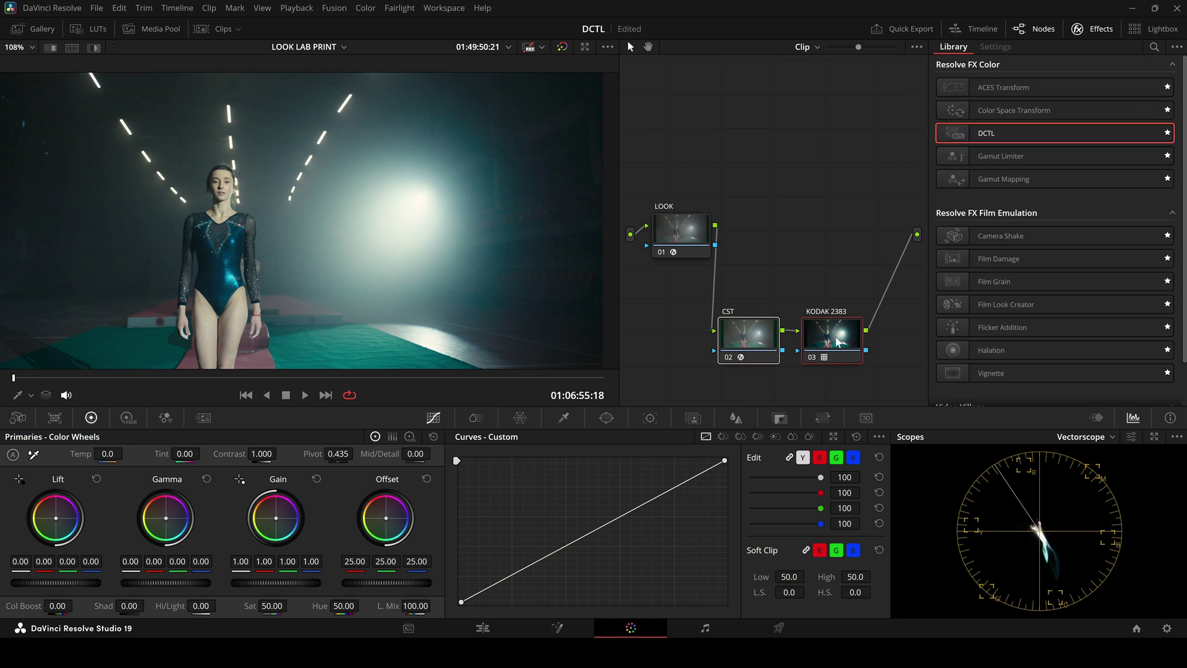
left_click_drag(681, 239, 813, 250)
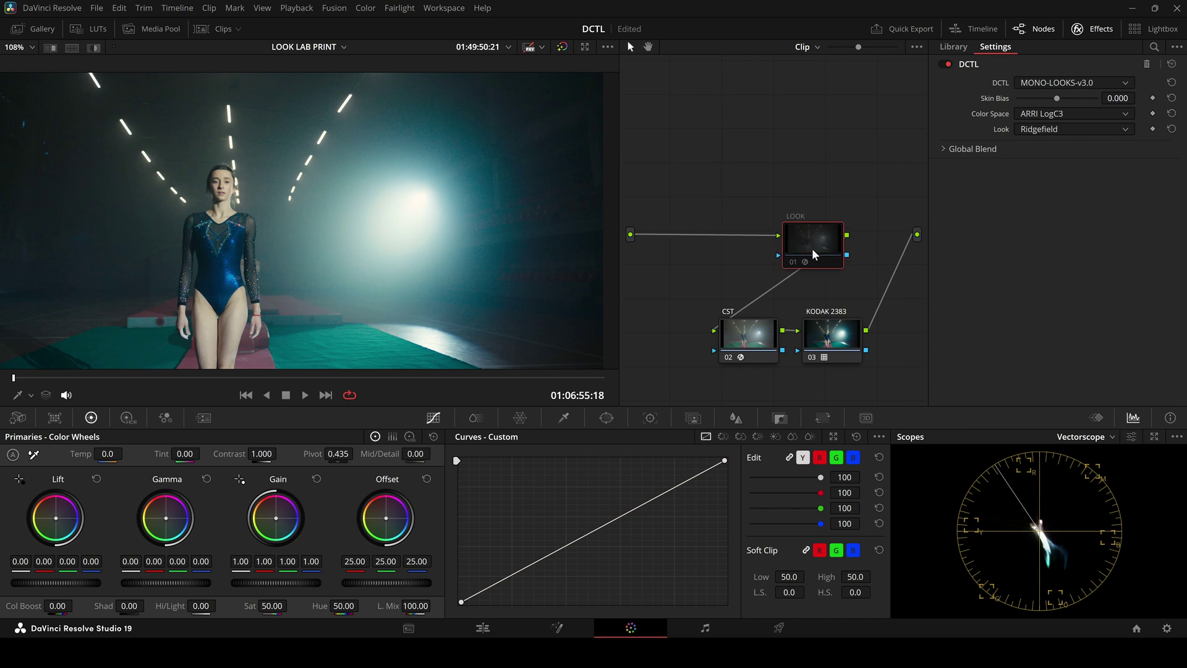
key("shift+s")
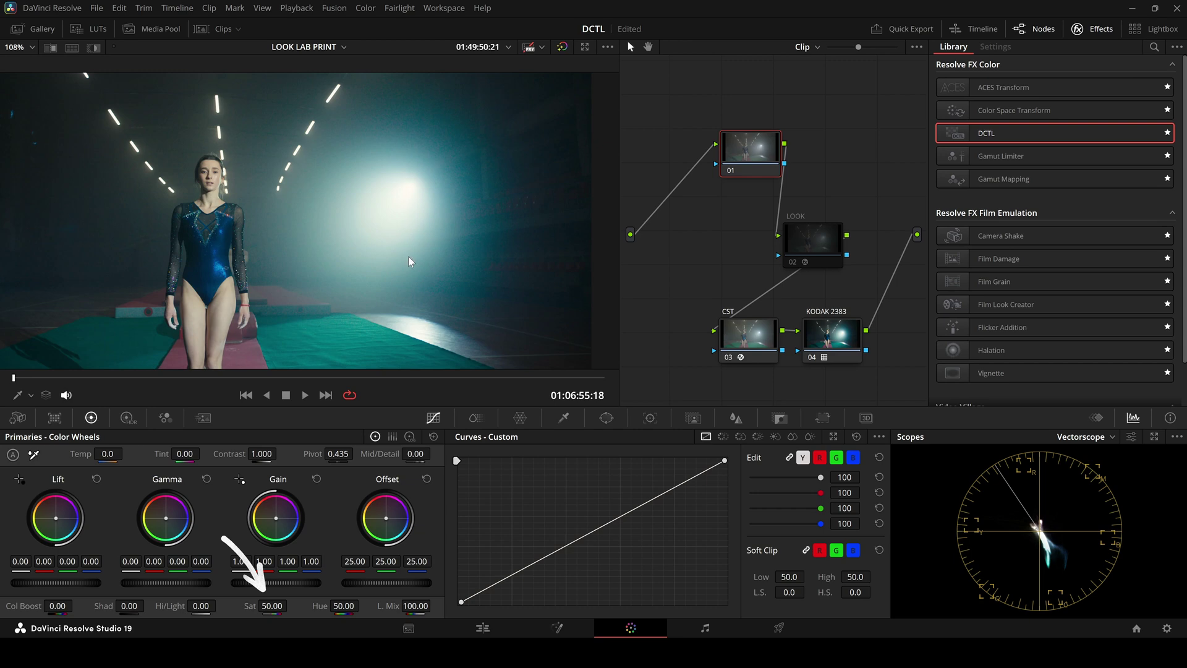
Raise node 01 Primaries saturation to 100, then try ColorSlice Sat 2.00 and undo it
left_click_drag(281, 604, 297, 604)
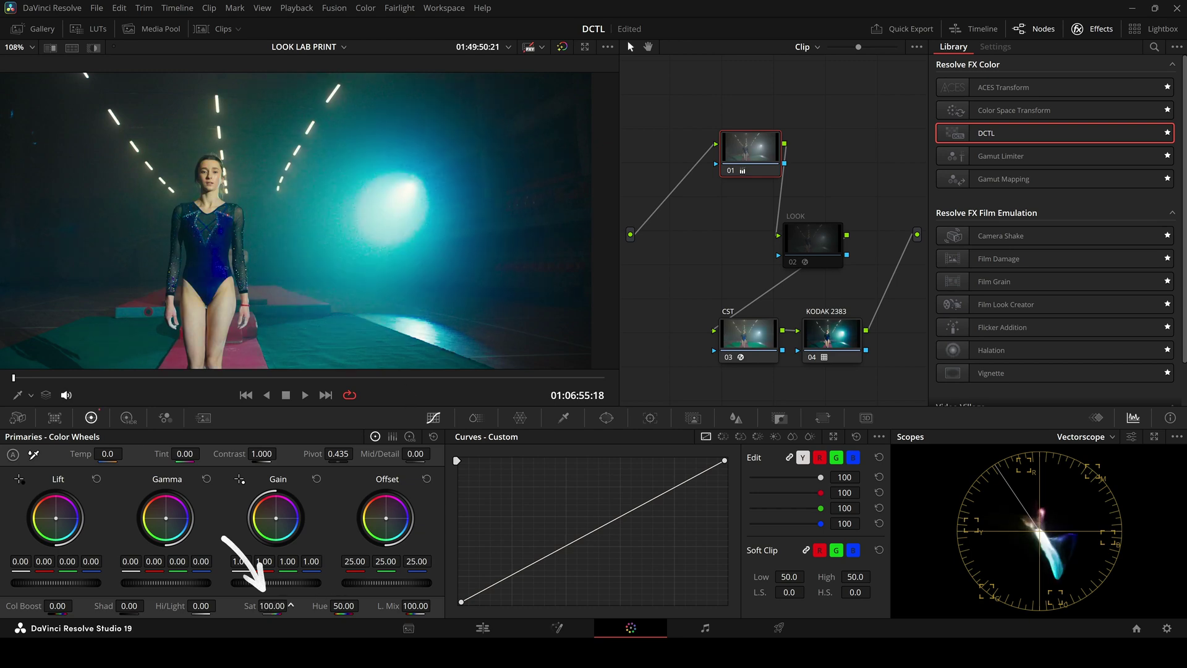
scroll(331, 226, "up", 3)
left_click(476, 417)
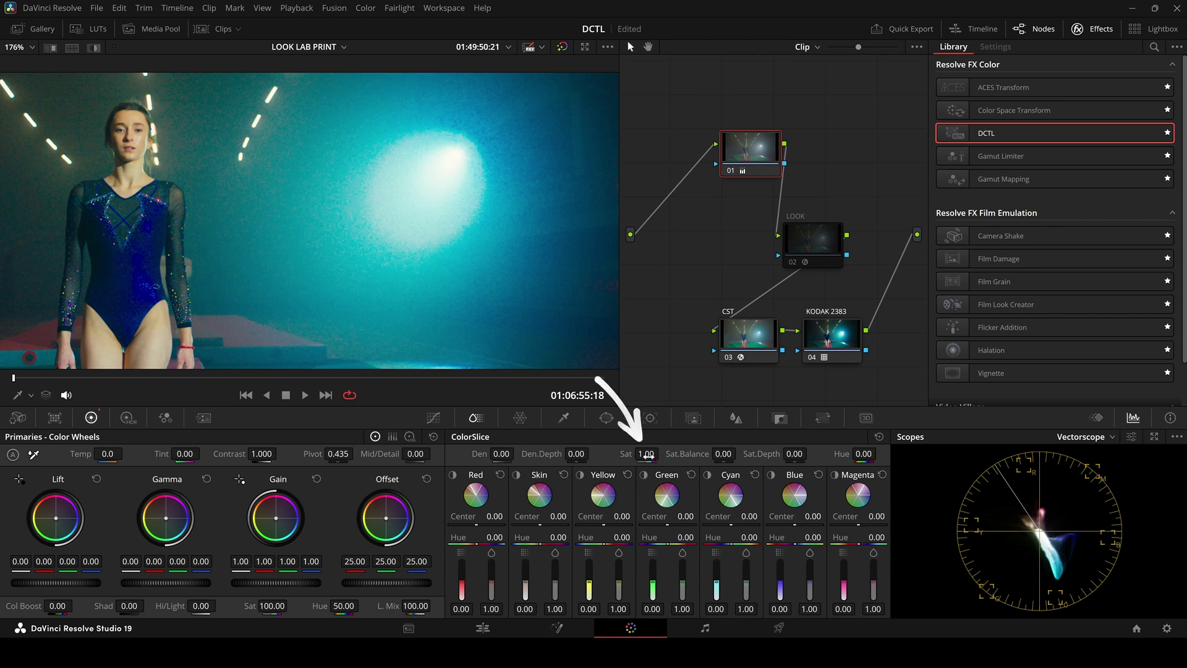
left_click_drag(646, 454, 662, 453)
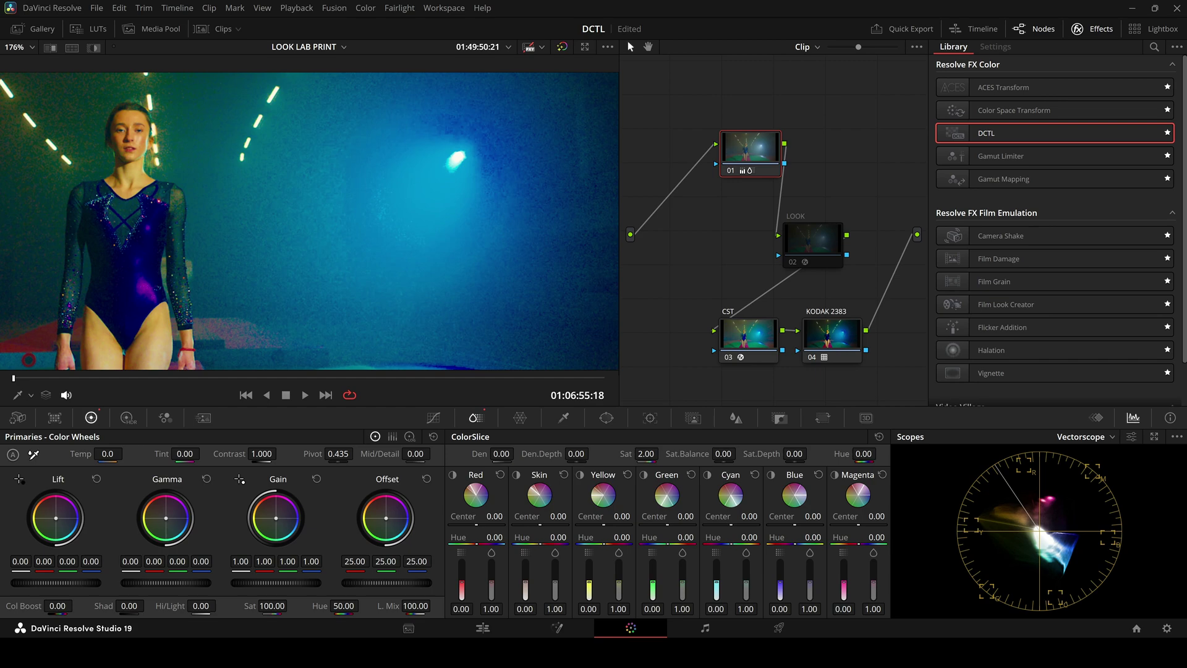
key("ctrl+z")
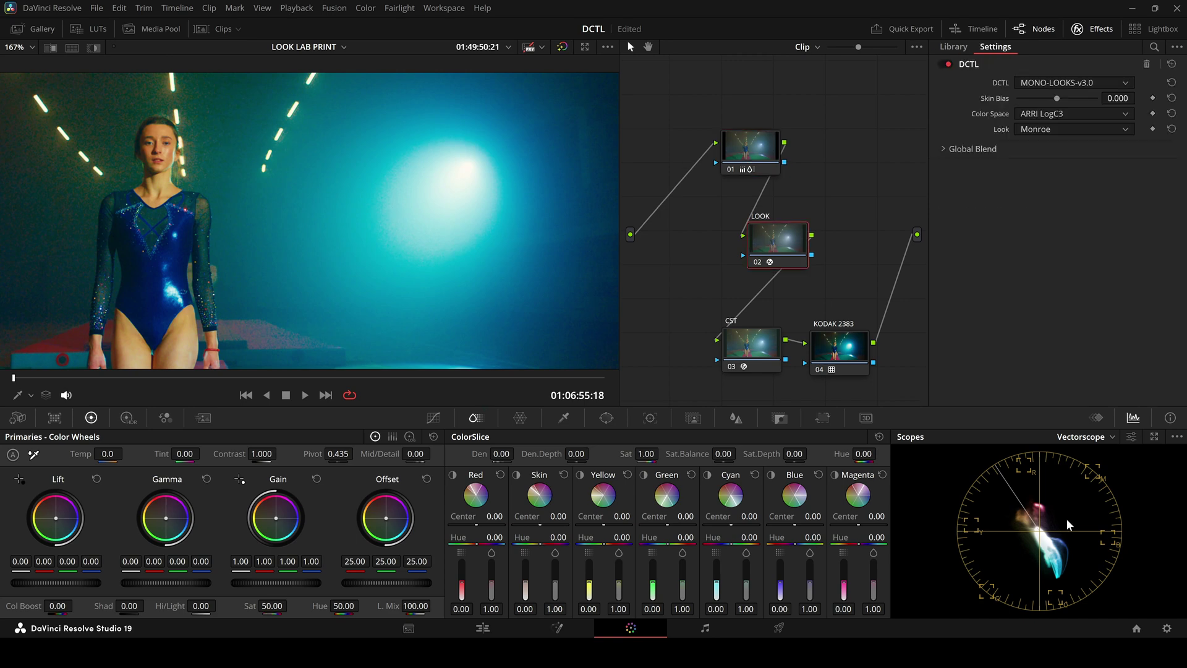
Float the vectorscope to the lower right and toggle the LOOK node off and on
left_click(1154, 437)
left_click_drag(790, 204, 989, 241)
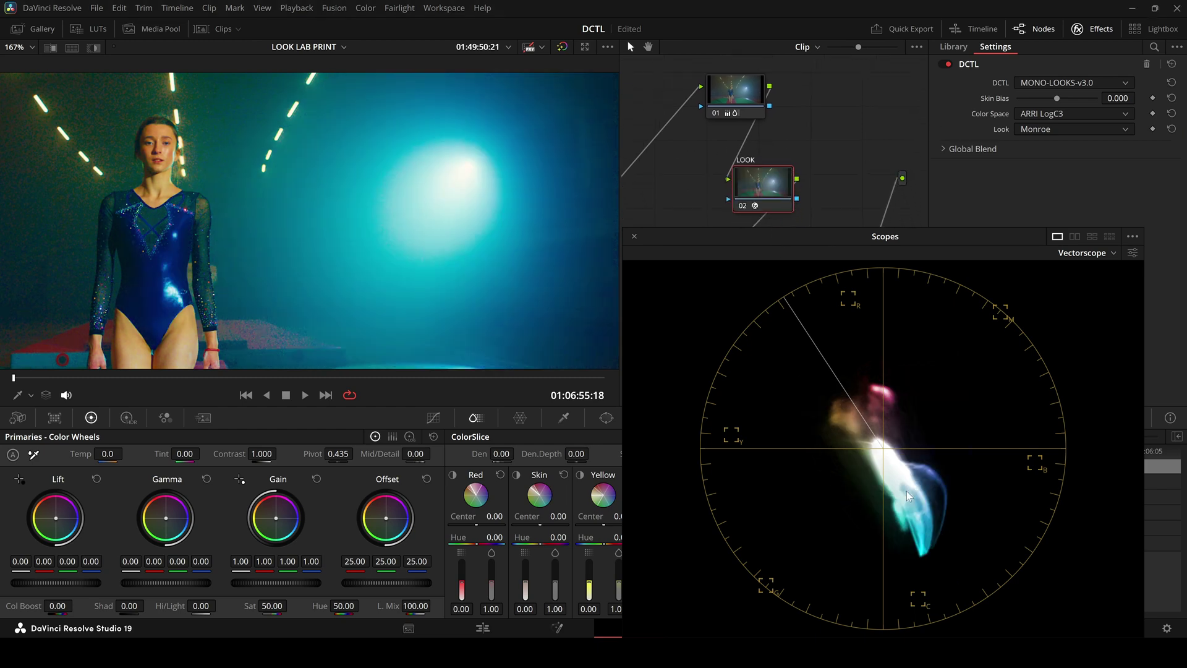
key("ctrl+d")
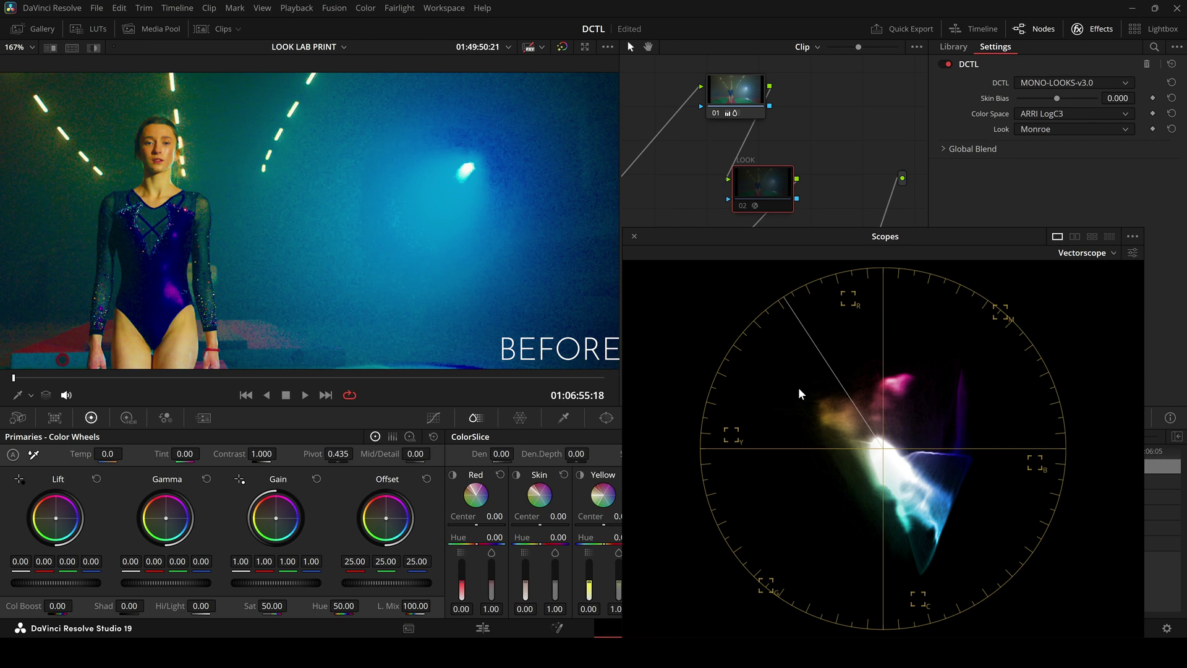
key("ctrl+d")
scroll(264, 247, "up", 5)
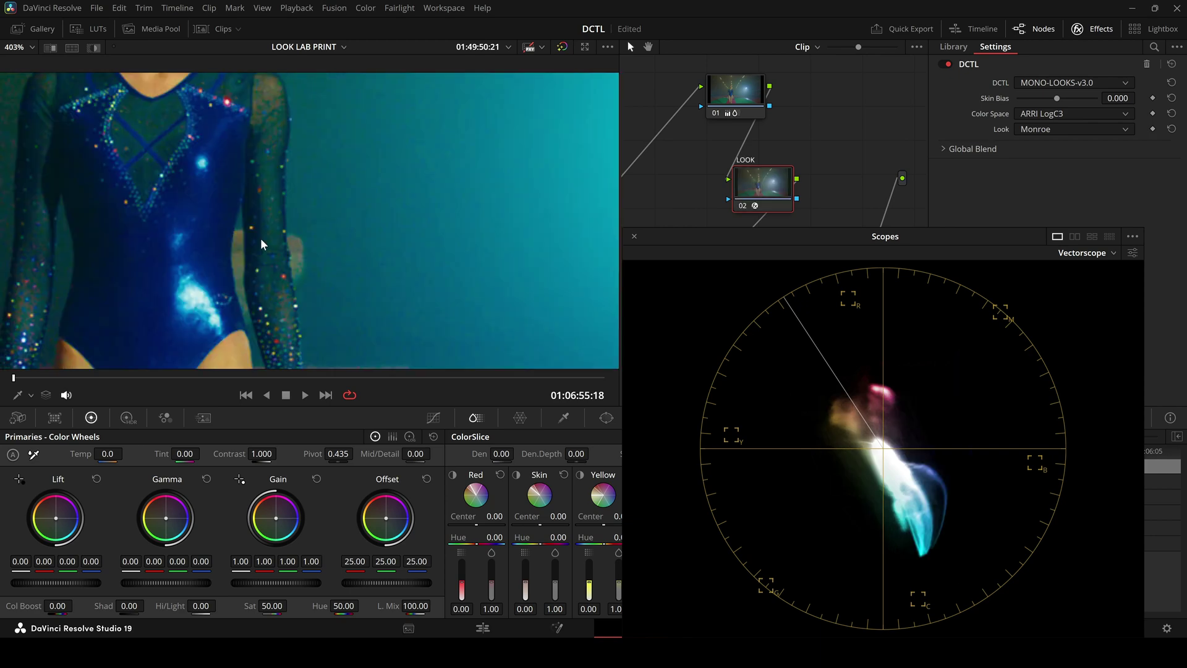
key("ctrl+d")
scroll(255, 267, "up", 4)
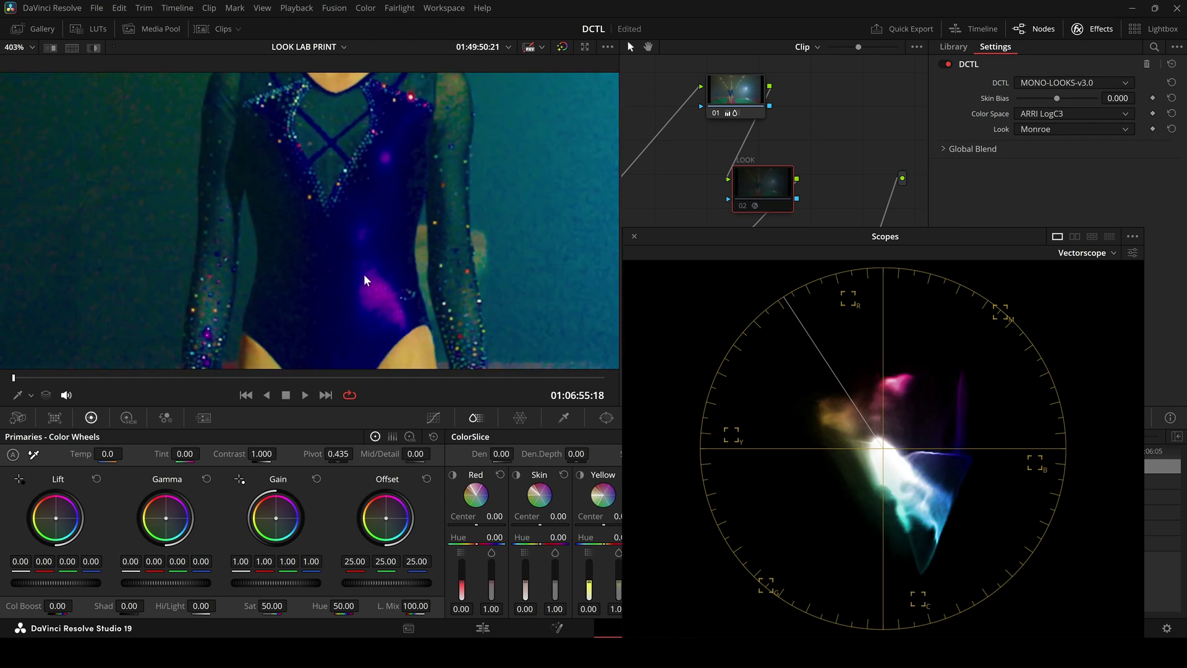
Keep comparing the LOOK grade on and off while zooming the viewer back out, ending enabled
key("ctrl+d")
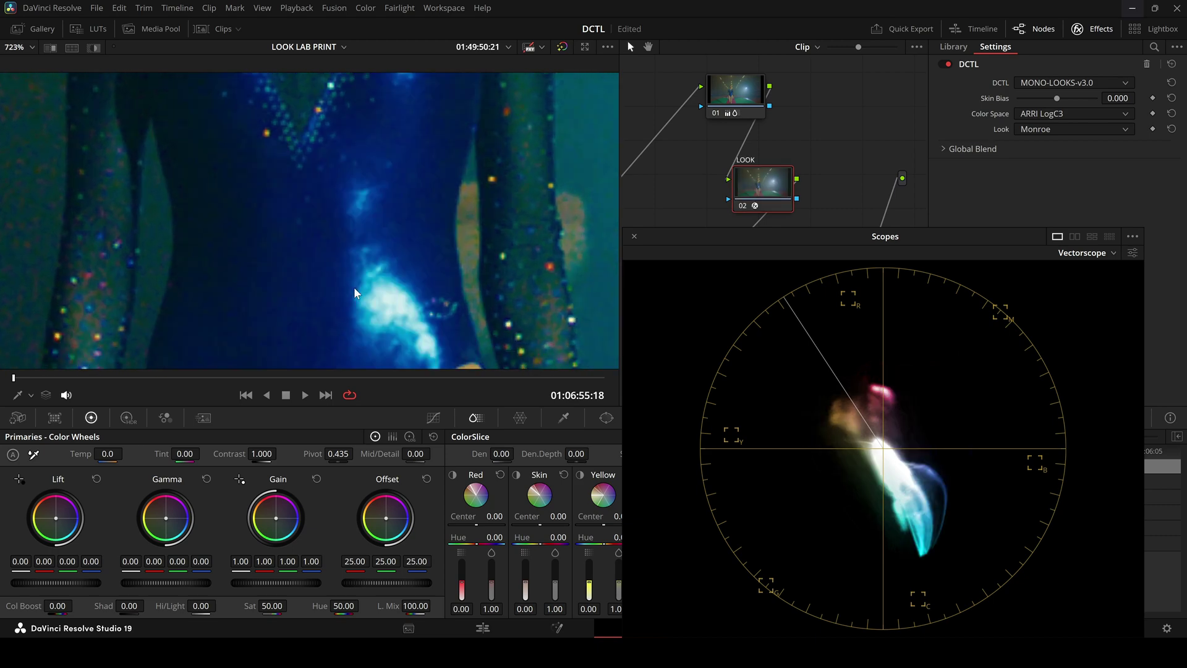
key("ctrl+d")
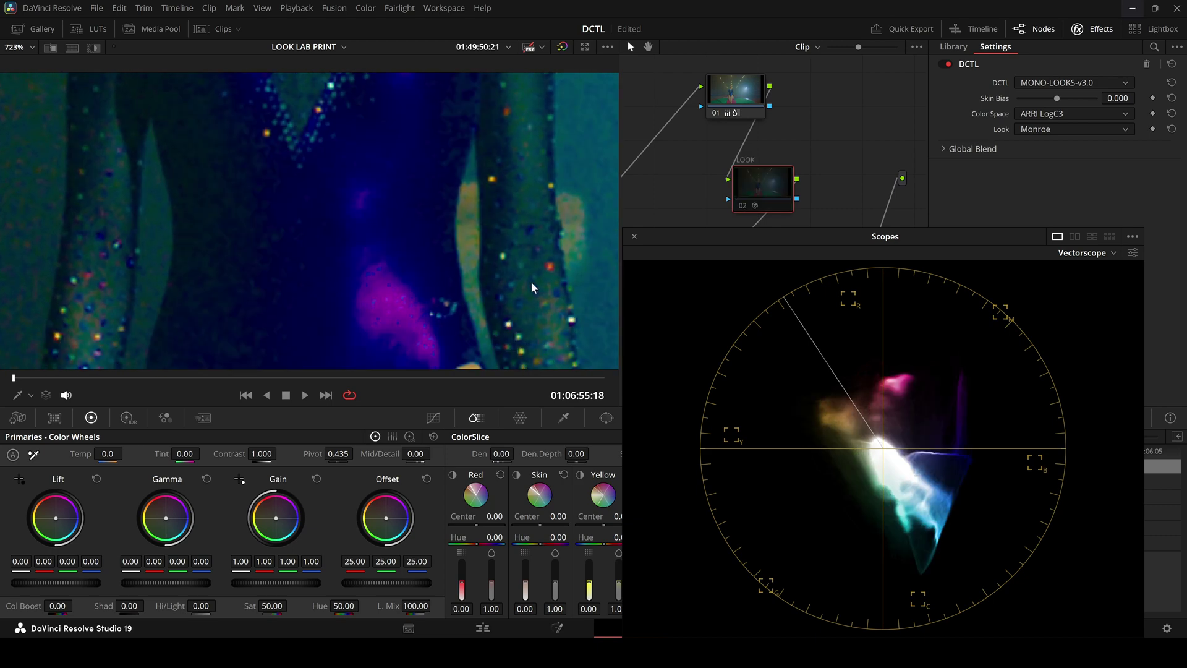
key("ctrl+d")
scroll(124, 350, "down", 4)
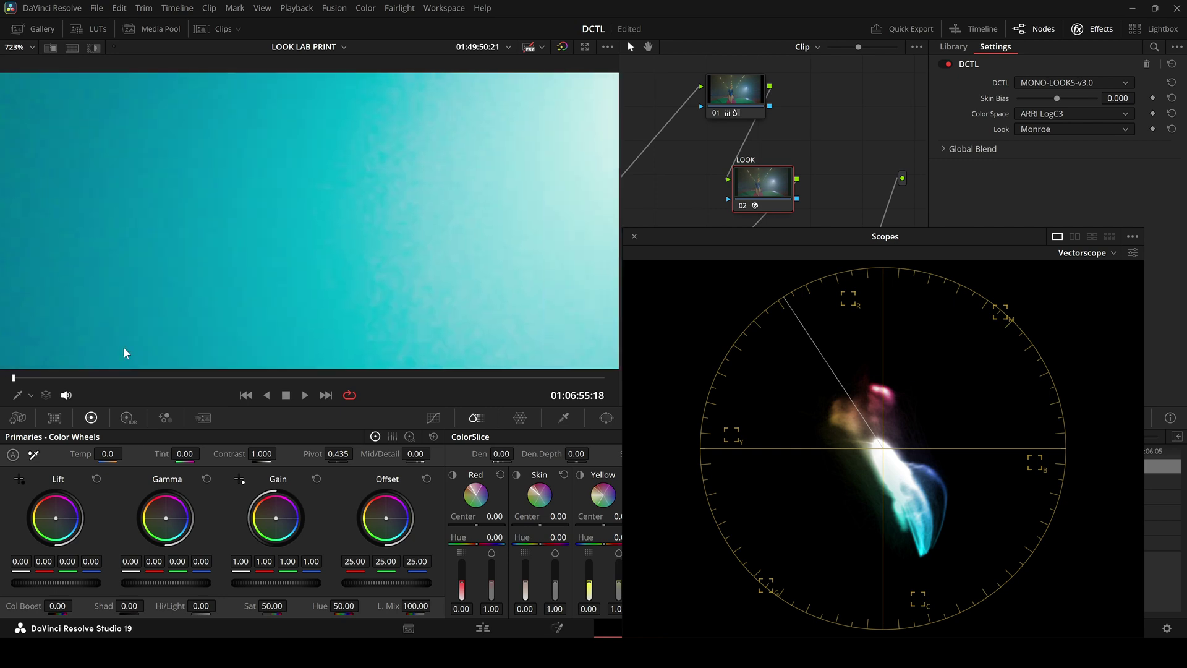
scroll(416, 249, "down", 2)
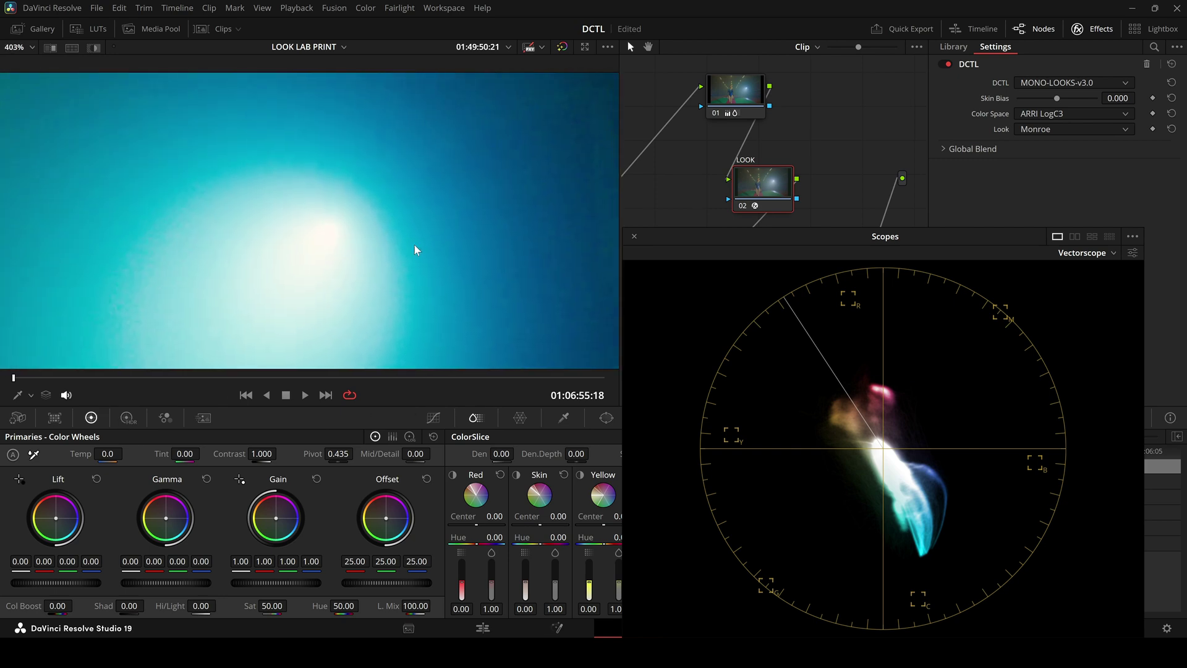
key("ctrl+d")
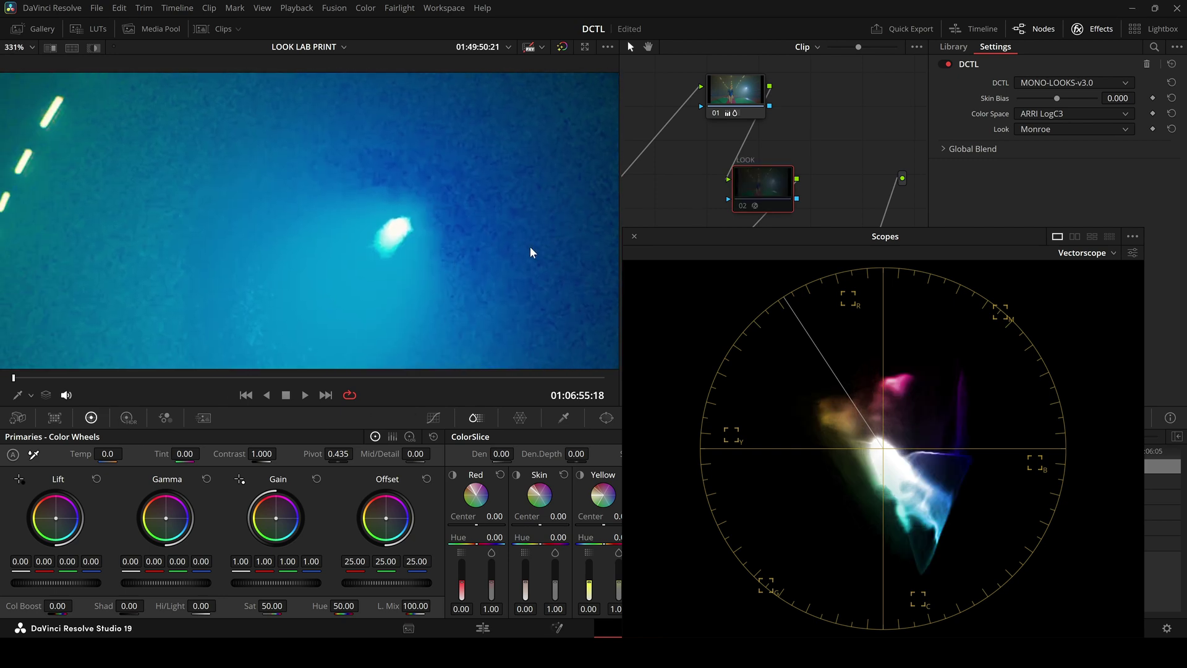
key("ctrl+d")
scroll(476, 198, "down", 3)
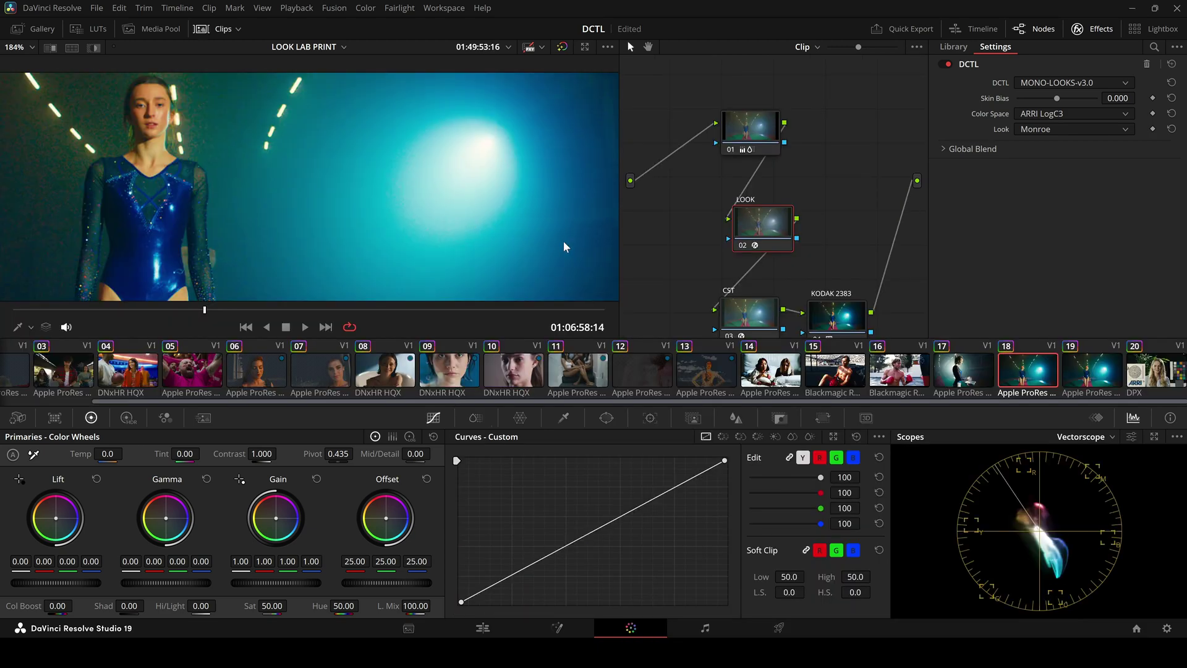
Check clip 18's CST and KODAK 2383 nodes, then add a node after clip 19's LOOK node
left_click(746, 302)
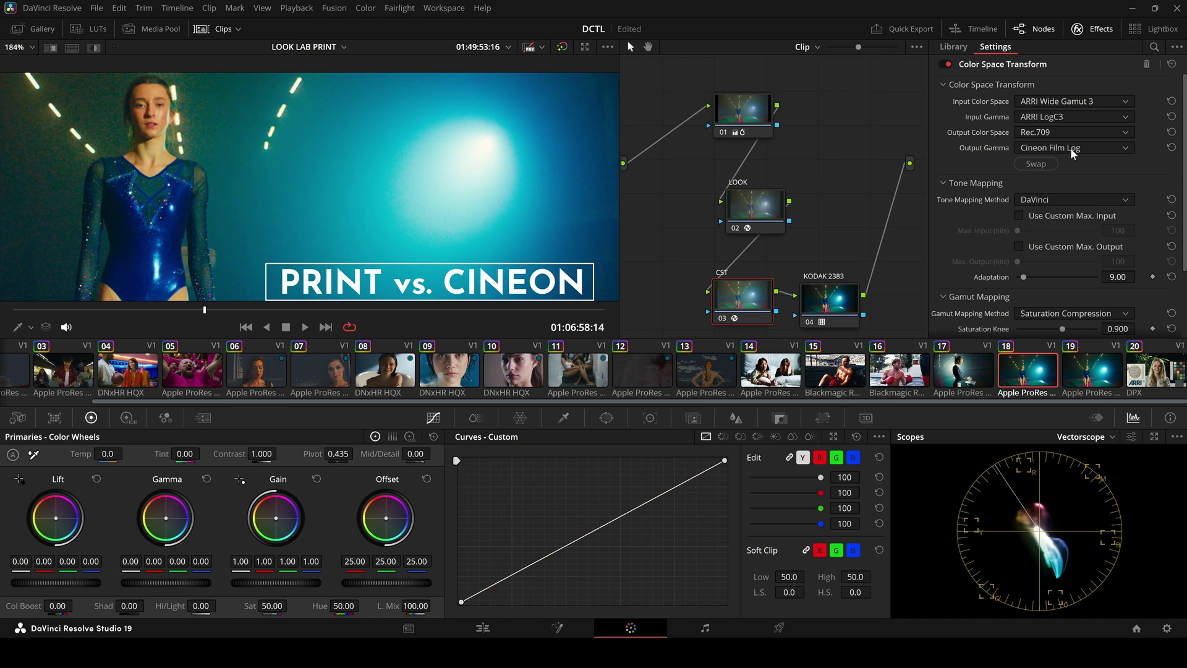
left_click(824, 304)
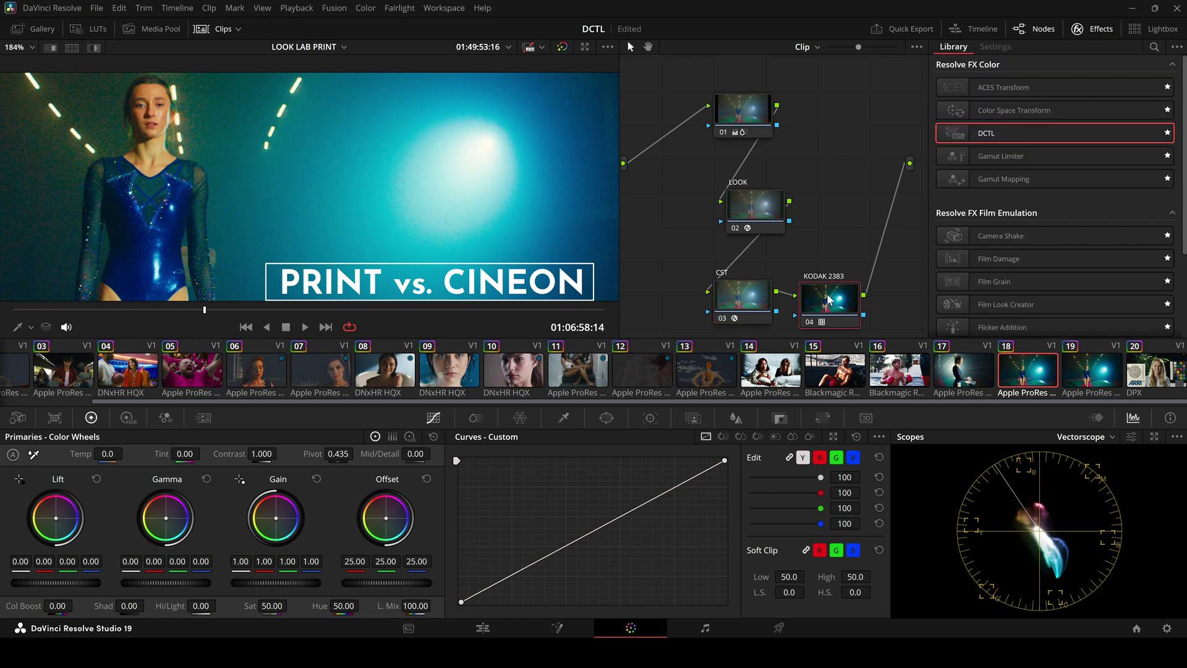
left_click(1091, 370)
left_click(757, 304)
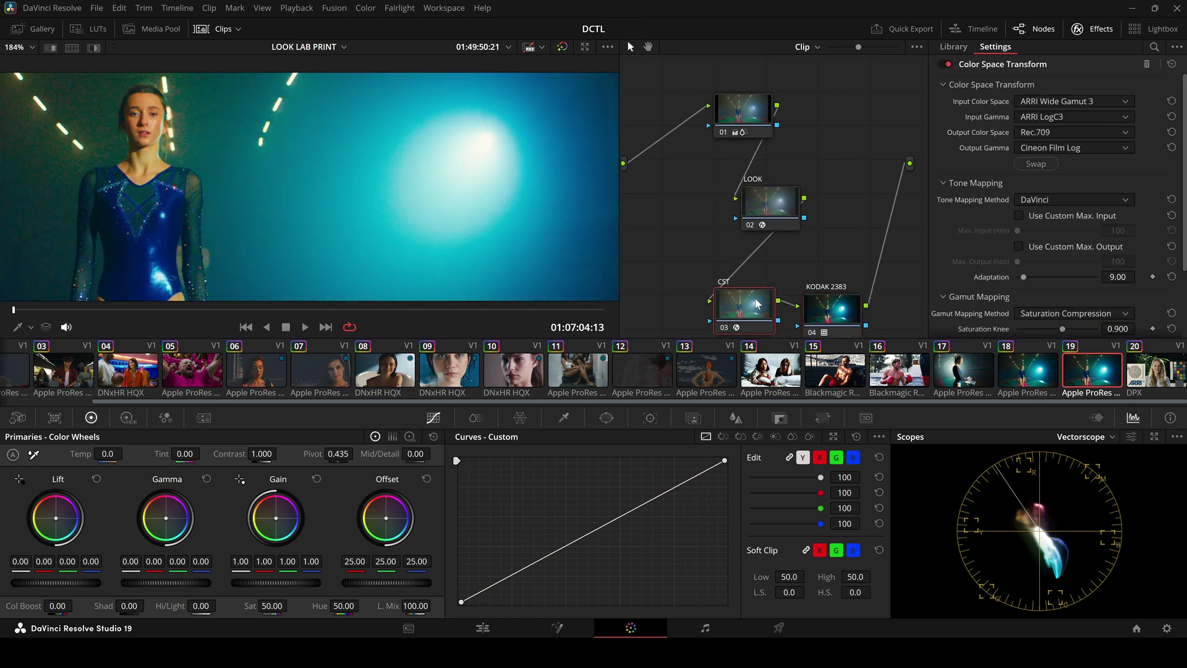
left_click(822, 312)
key("ctrl+z")
key("ctrl+z")
key("ctrl+z")
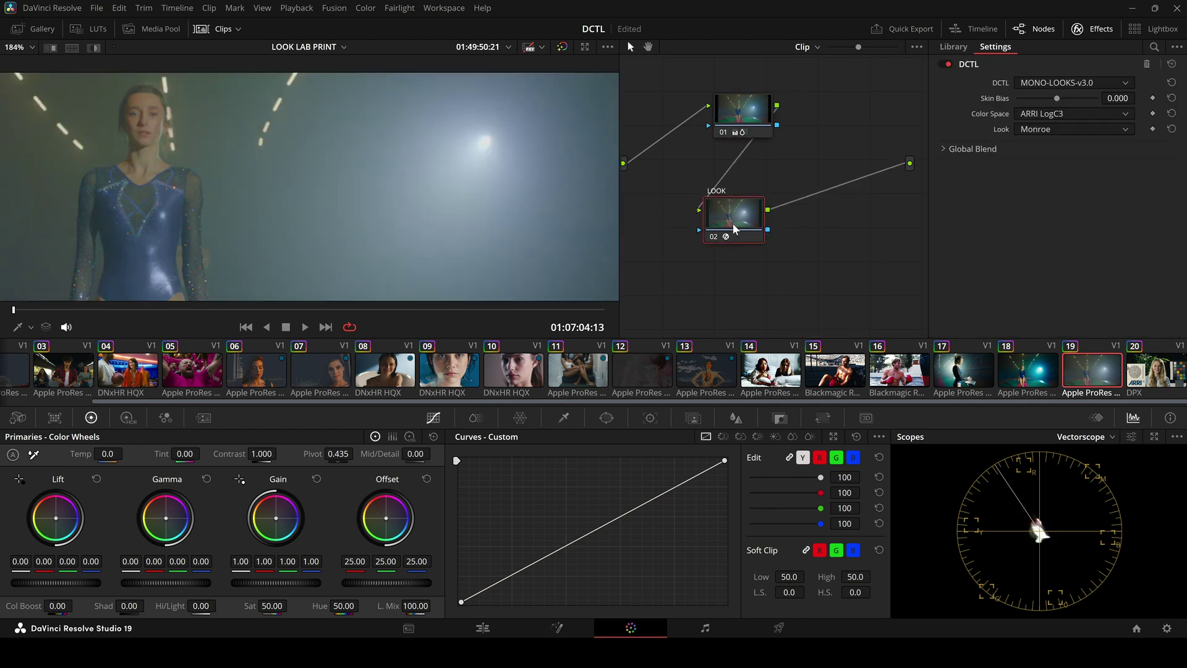
Apply a DCTL running MONO-PRINT-v3.0 with the Rec709 Kodak 2383 D60 print LUT
double_click(1020, 133)
left_click(1072, 82)
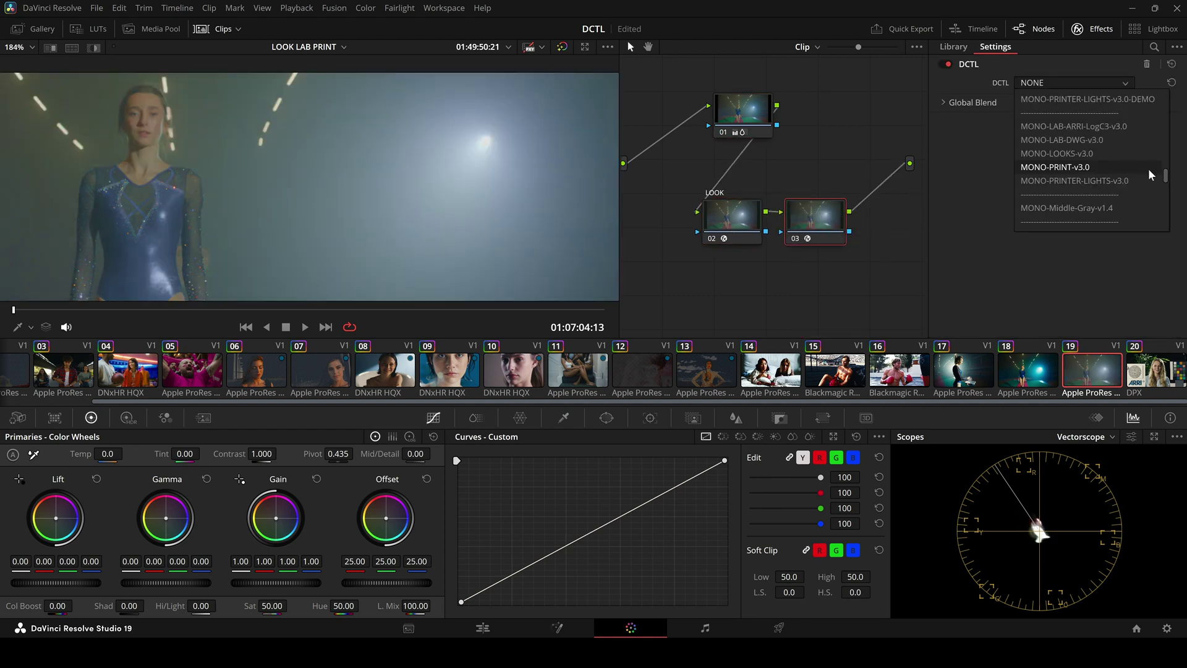
left_click(1136, 171)
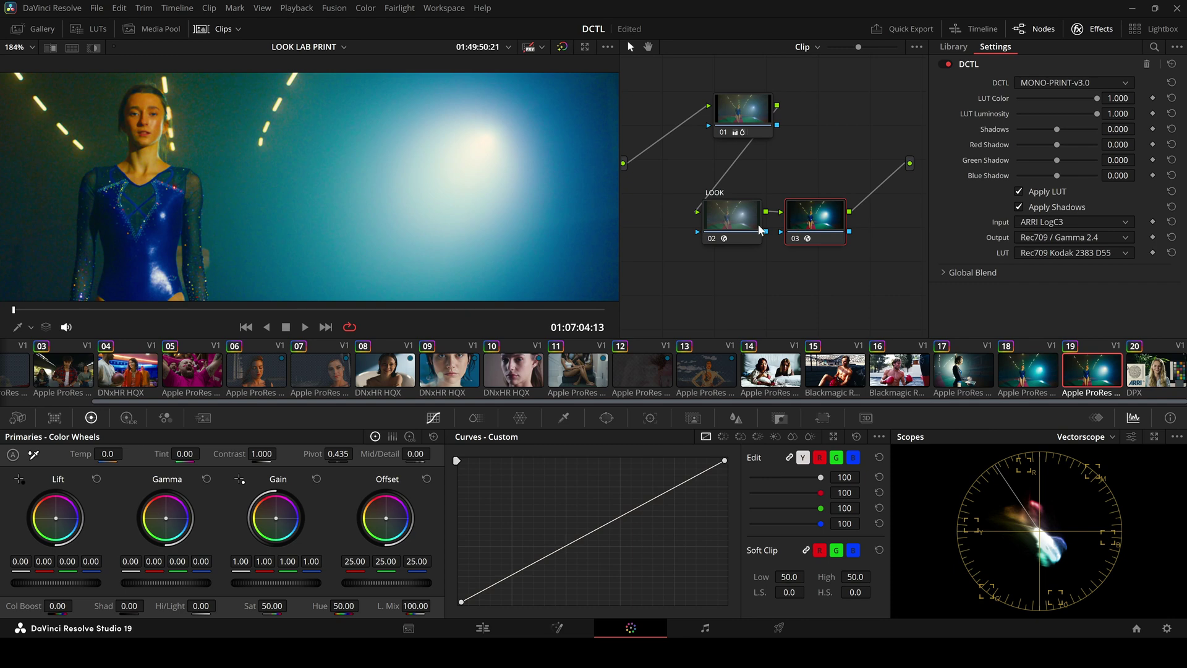
left_click(1091, 257)
left_click(1092, 300)
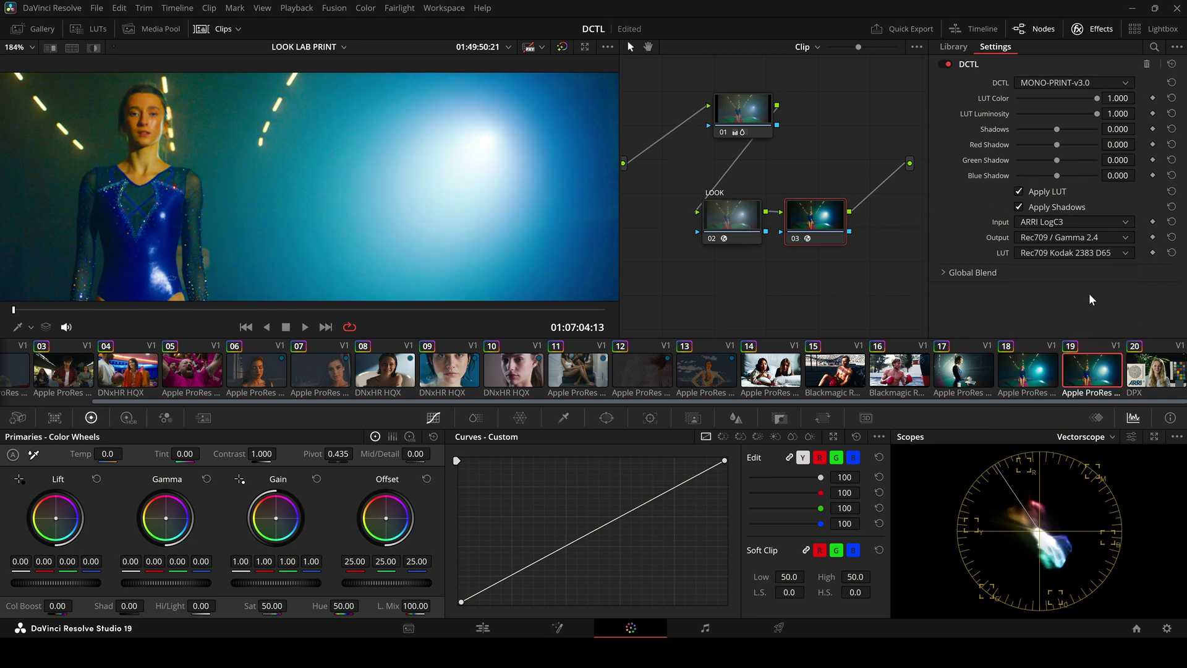
left_click(1122, 248)
left_click(1106, 283)
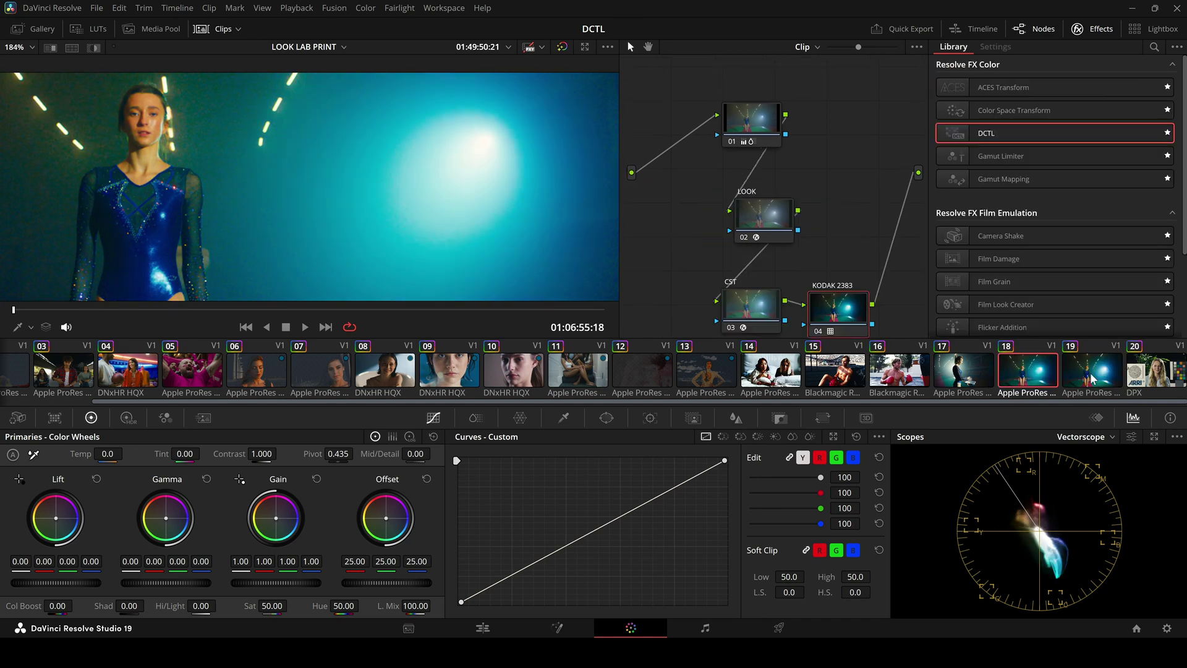
On clip 19, reset node 01's grade and drop an empty DCTL effect onto it
left_click(1091, 378)
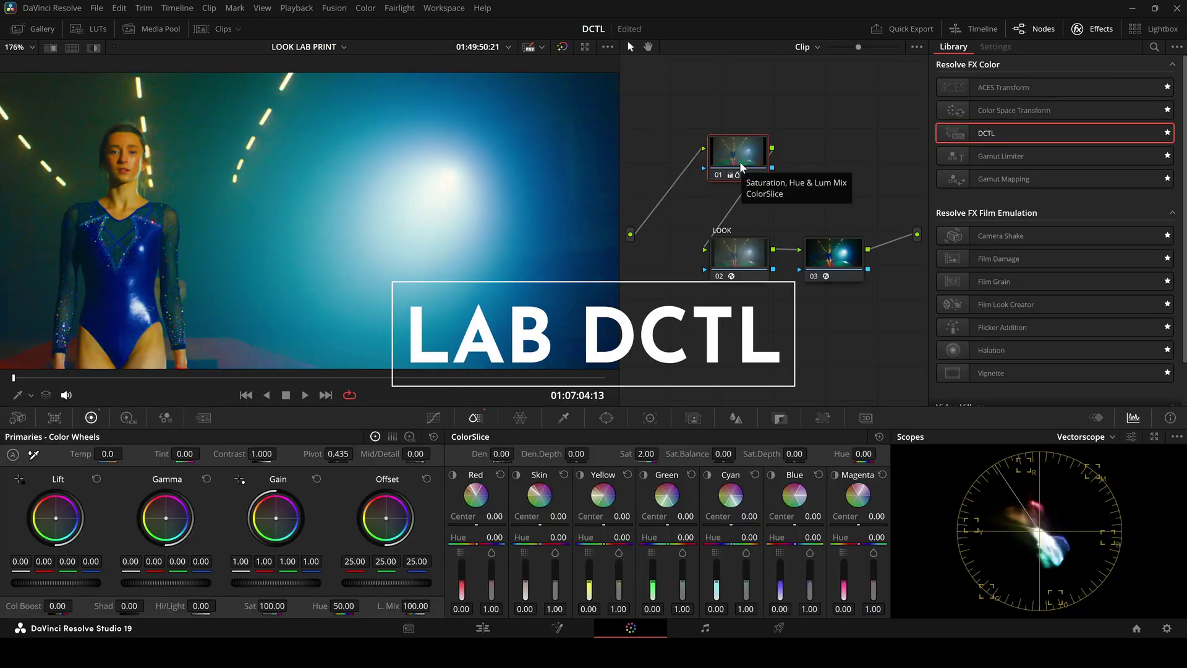
right_click(741, 167)
left_click(779, 170)
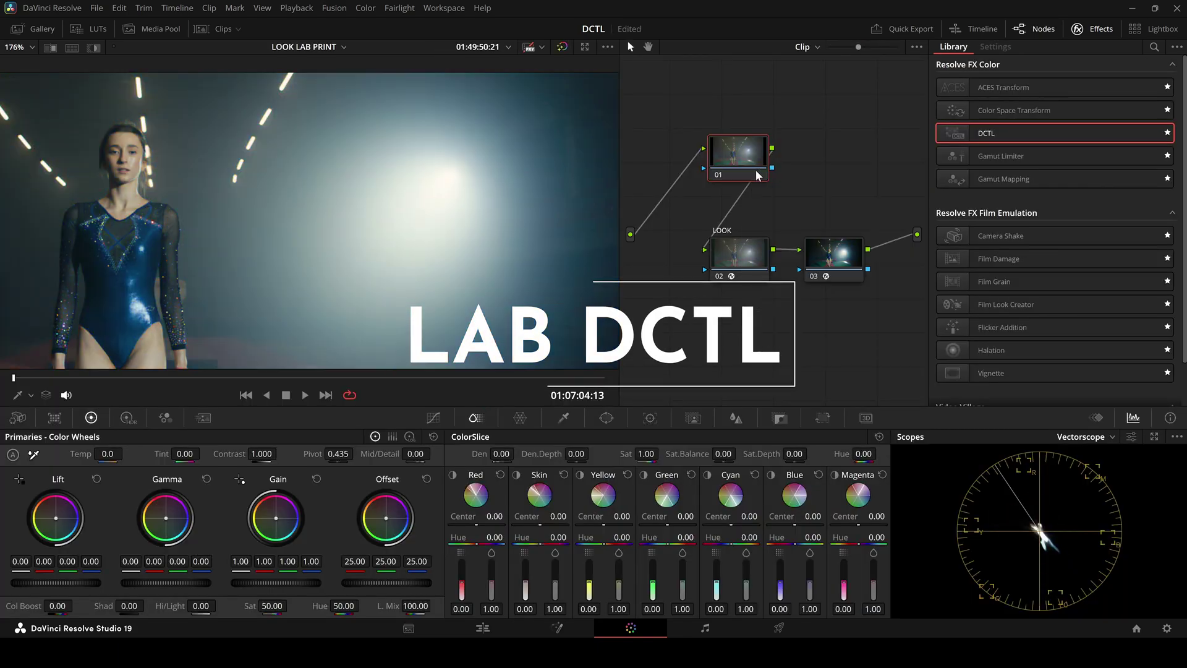
left_click_drag(986, 144, 748, 164)
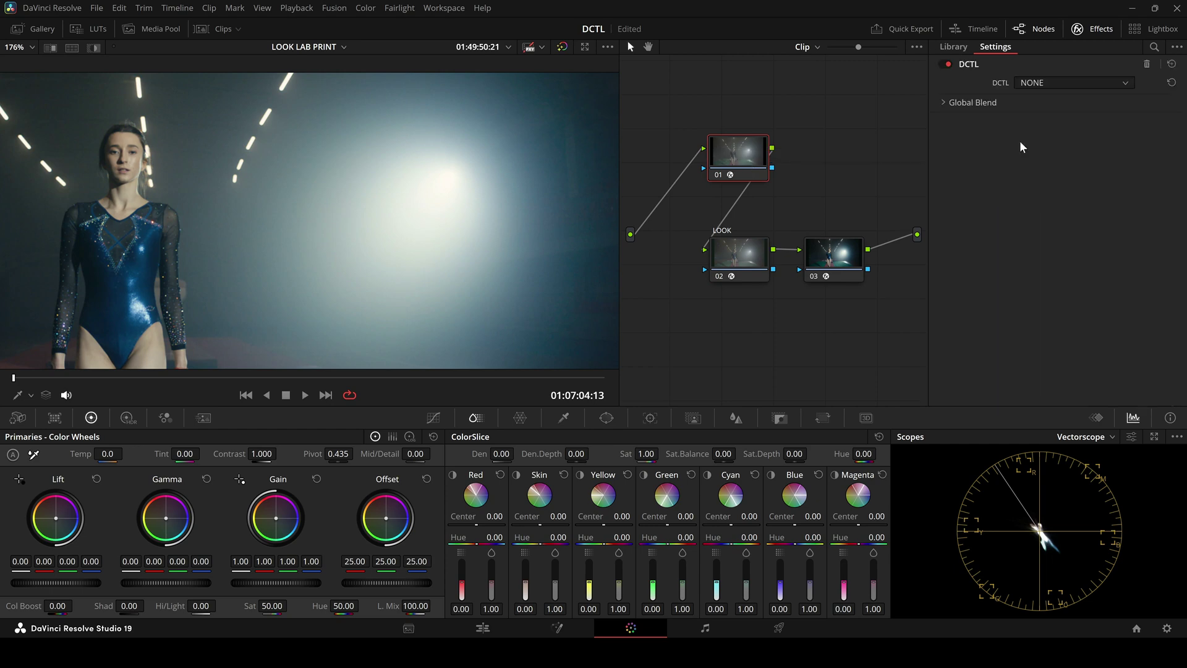
Load the MONO-LAB-ARRI-LogC3-v3.0 script in node 01's DCTL
left_click(1124, 87)
scroll(1160, 179, "down", 2)
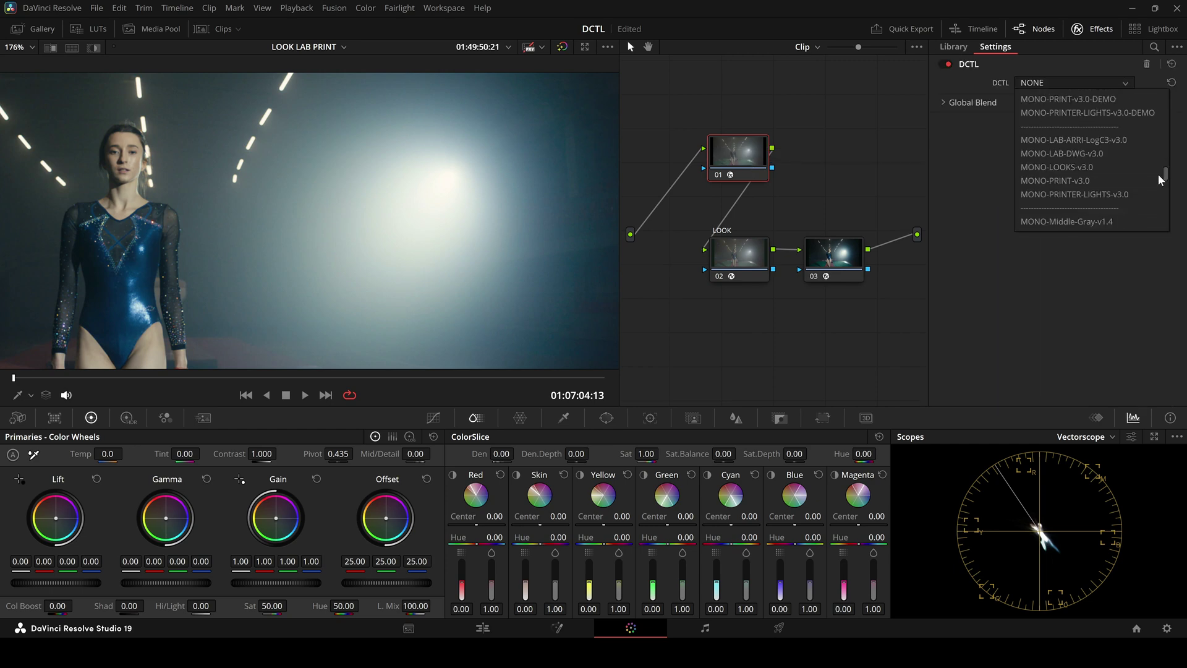
left_click(1099, 142)
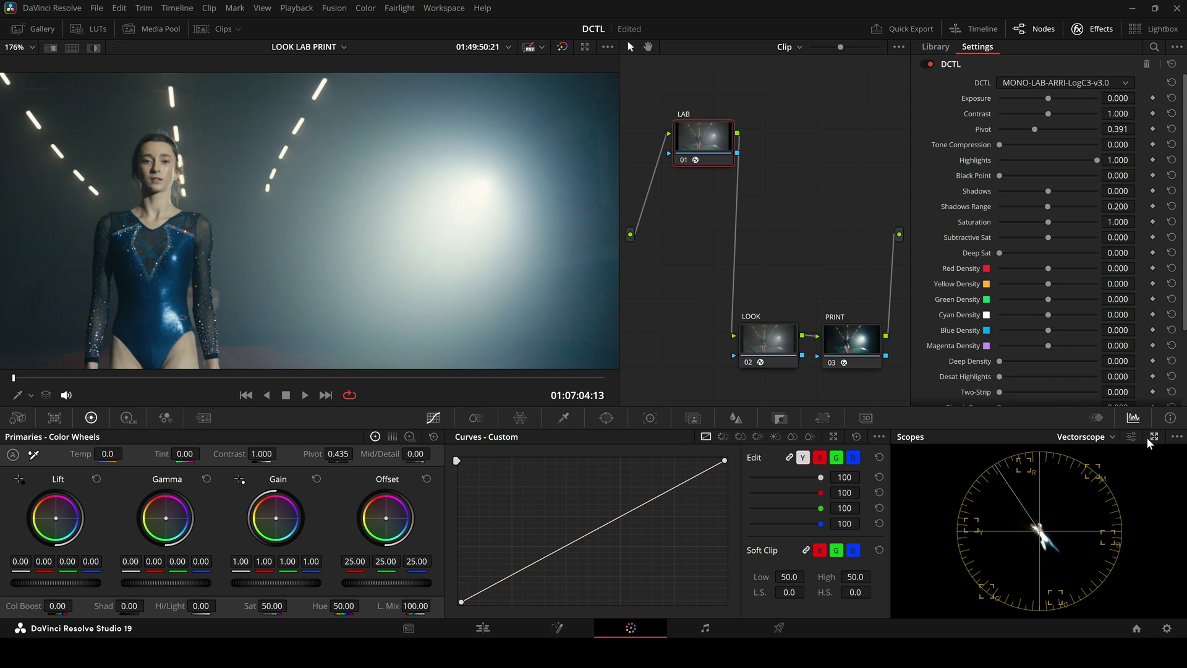
Float a smaller Waveform scope in the lower middle and hide the panels to enlarge the viewer
left_click(1087, 436)
left_click(1088, 462)
left_click(1153, 436)
left_click_drag(1139, 634, 1025, 609)
left_click_drag(878, 320, 843, 346)
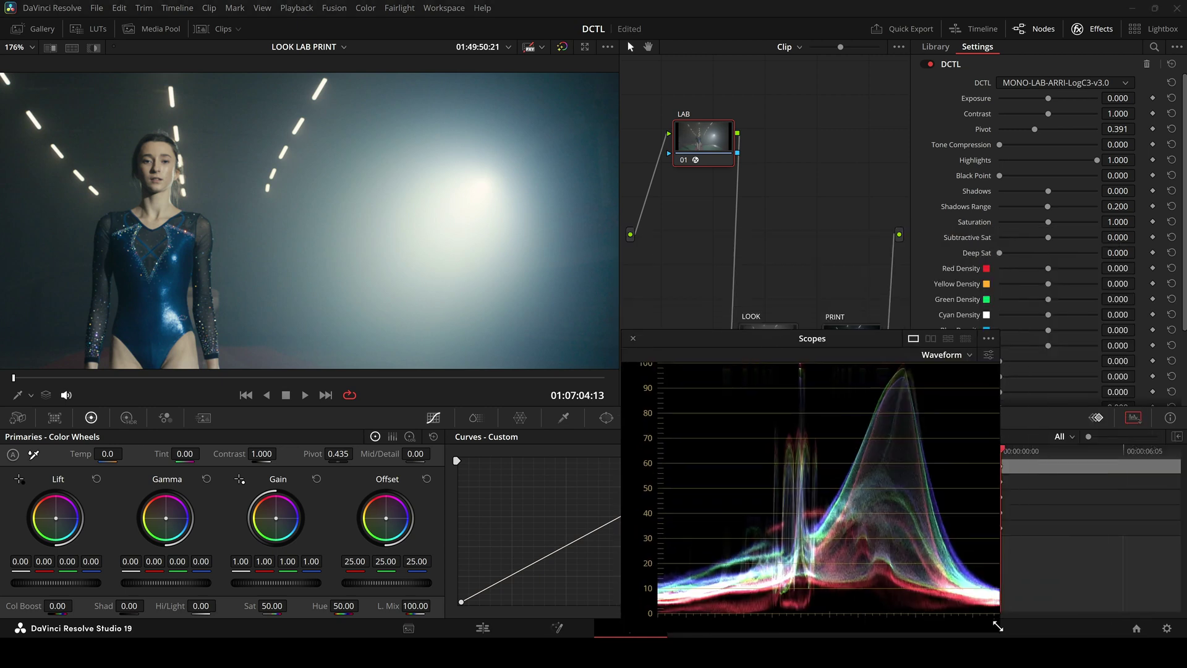
key("alt+f")
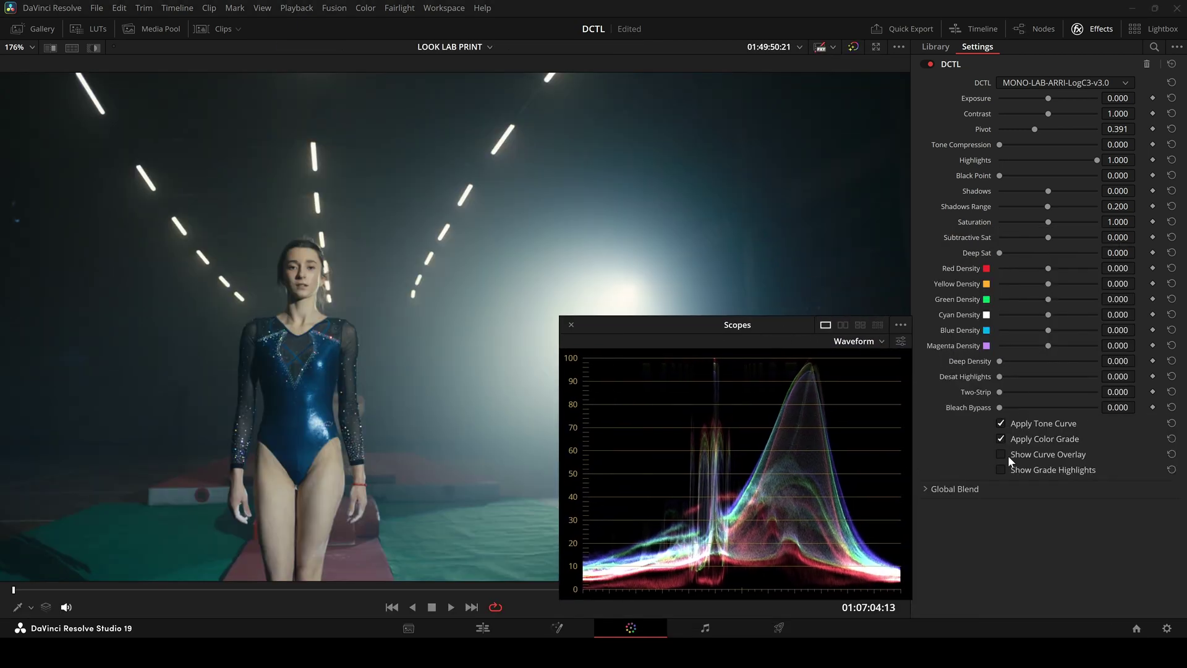
Set Exposure -1.165, Contrast 1.418 and Tone Compression 0.405 with the curve overlay shown
mouse_move(1047, 98)
left_mouse_down()
mouse_move(1028, 99)
mouse_move(1059, 102)
mouse_move(1033, 103)
left_mouse_up()
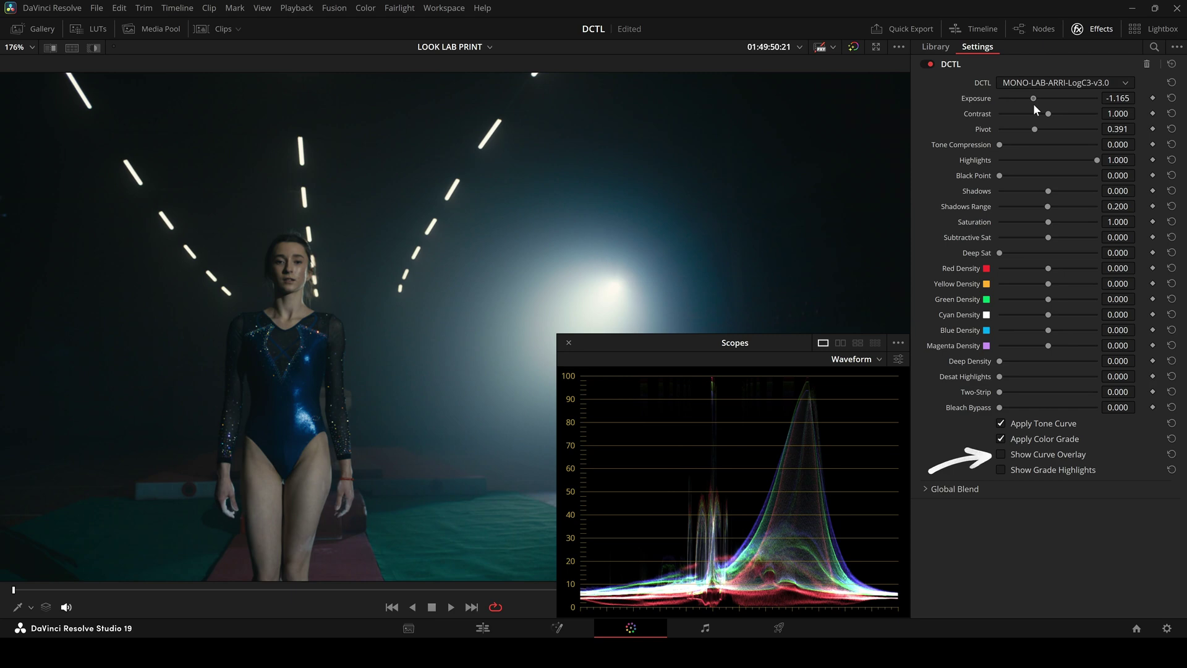
left_click(1001, 453)
scroll(637, 227, "down", 3)
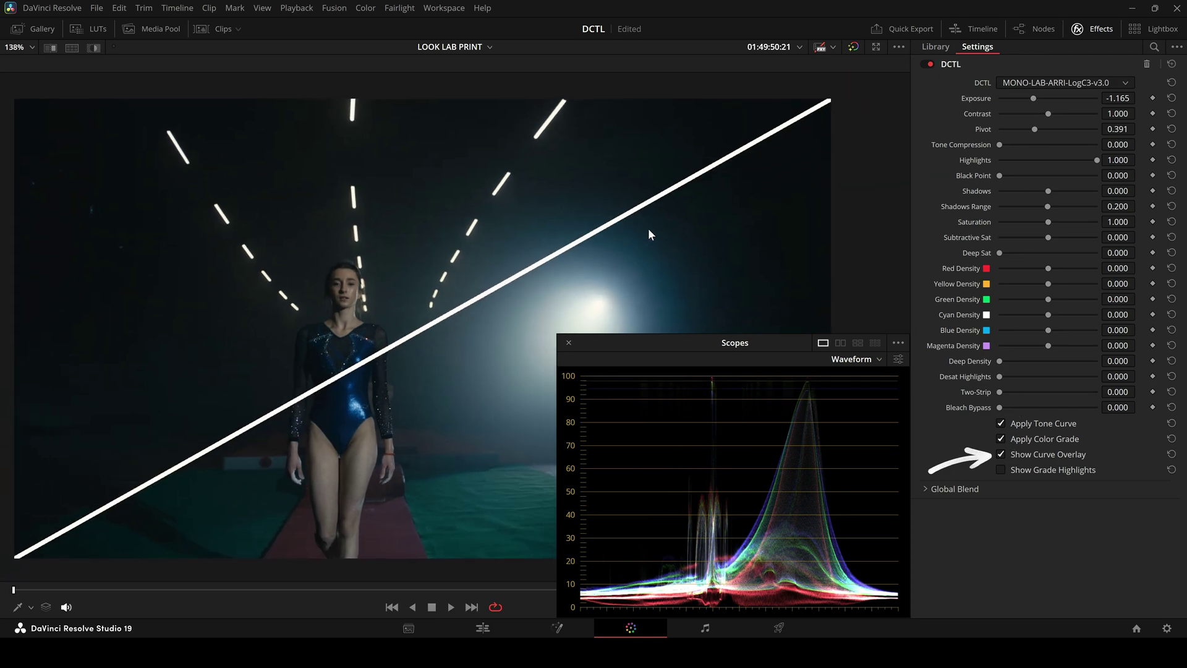
left_click_drag(1047, 113, 1063, 118)
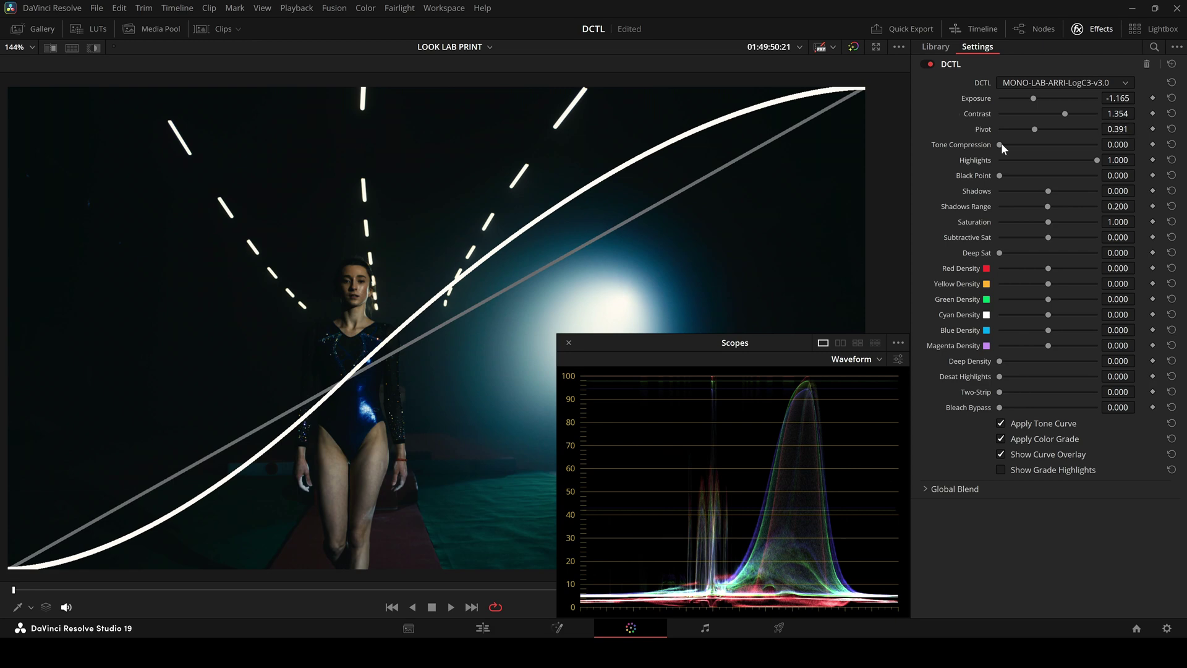
left_click_drag(1001, 142, 1039, 155)
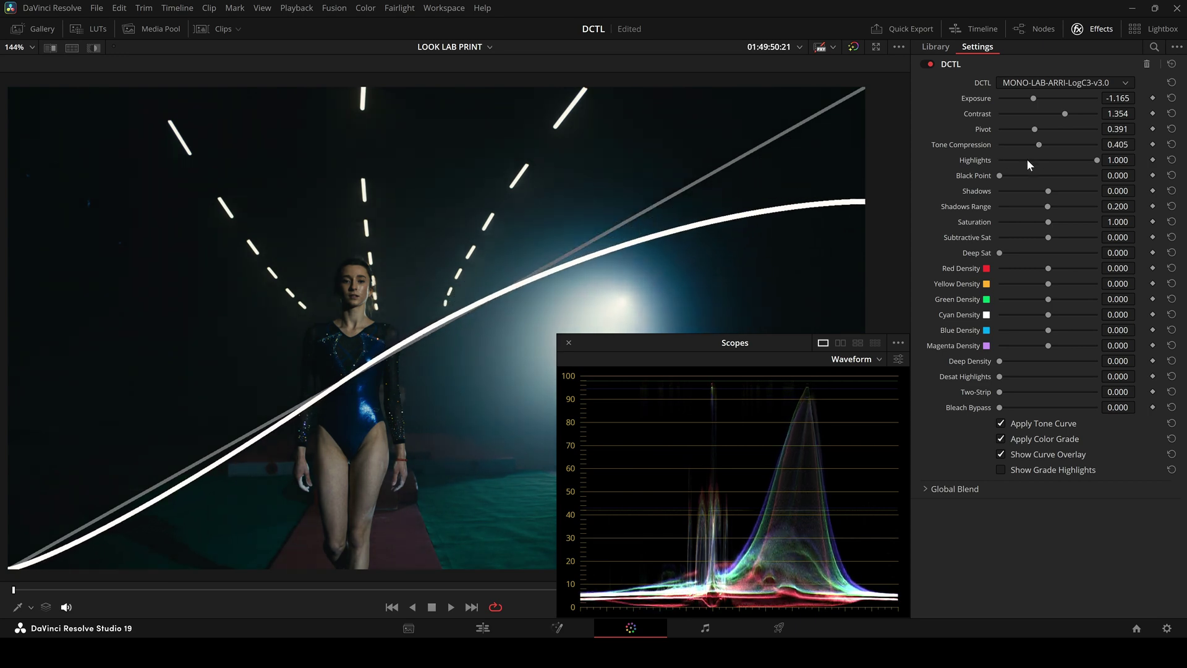
left_click_drag(1058, 115, 1077, 117)
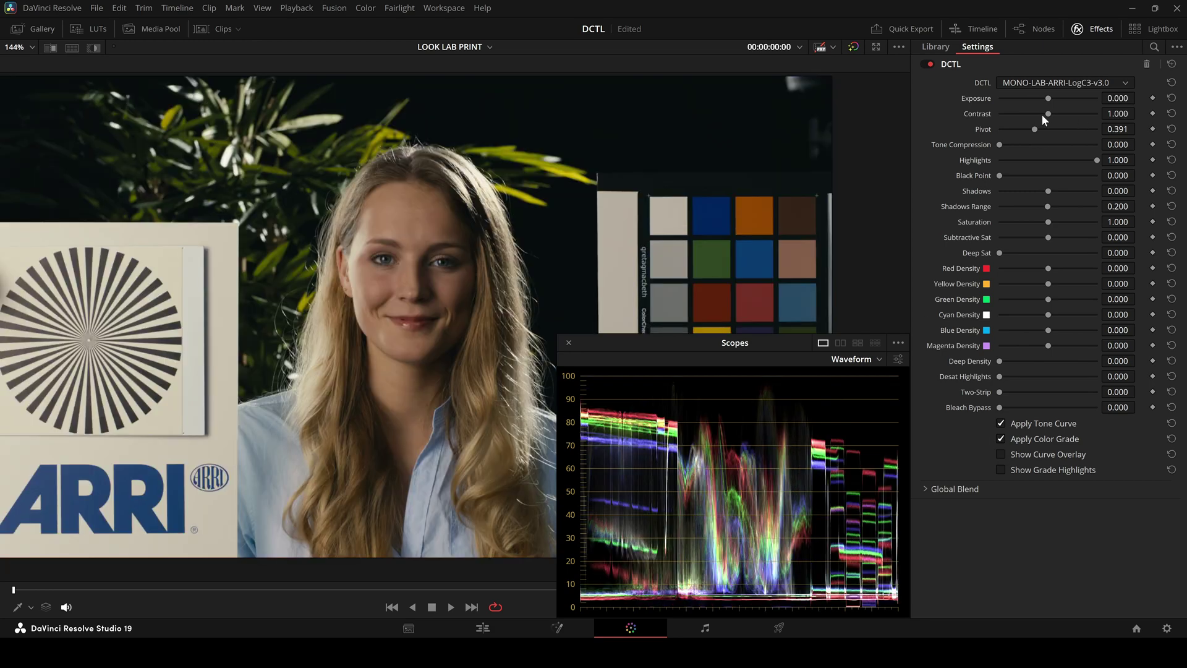
Raise the ARRI chart shot's LAB Contrast to 2.000 and Tone Compression to 0.823
left_click_drag(1050, 115, 1077, 121)
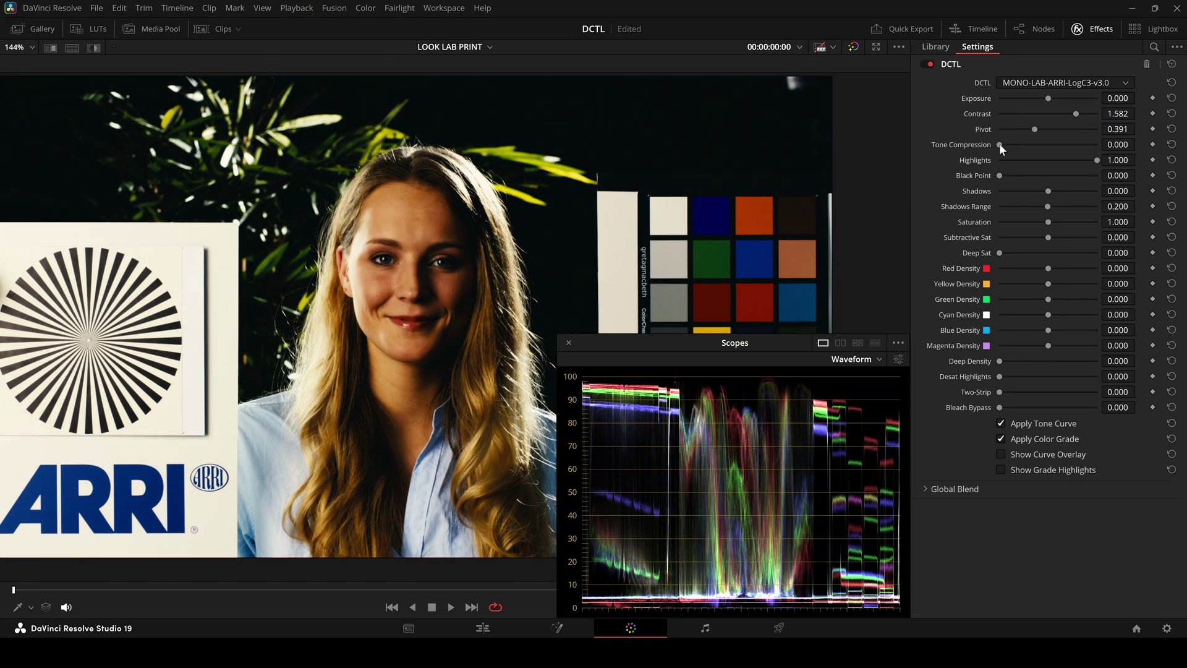
left_click_drag(1001, 142, 1069, 155)
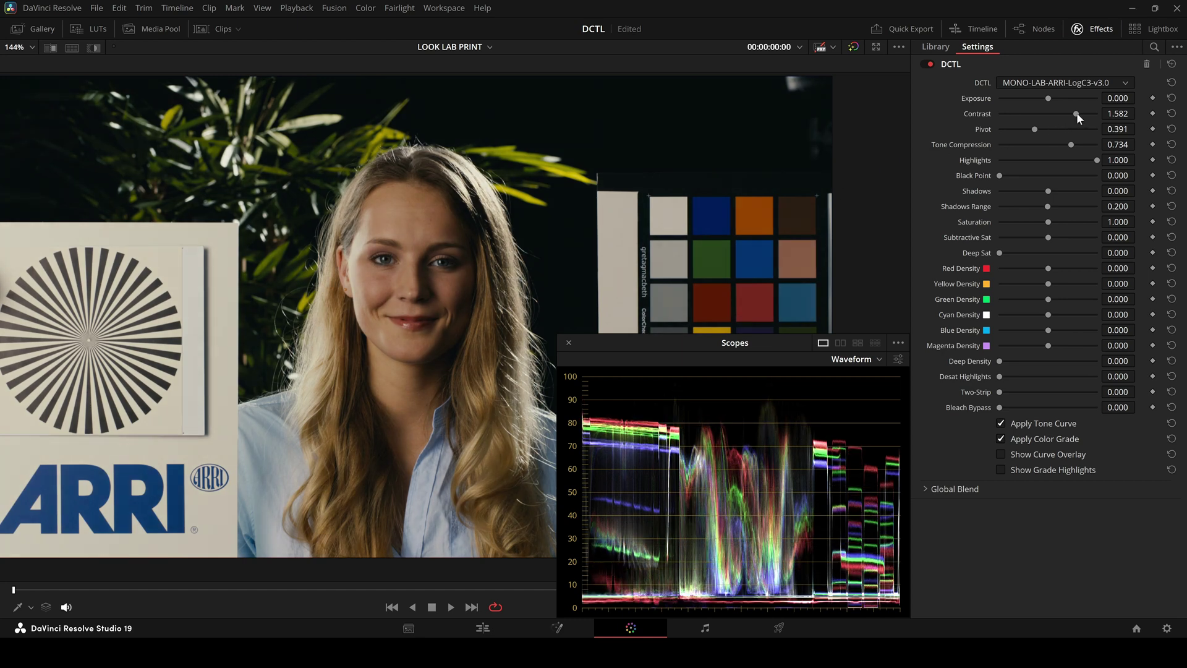
left_click_drag(1076, 114, 981, 153)
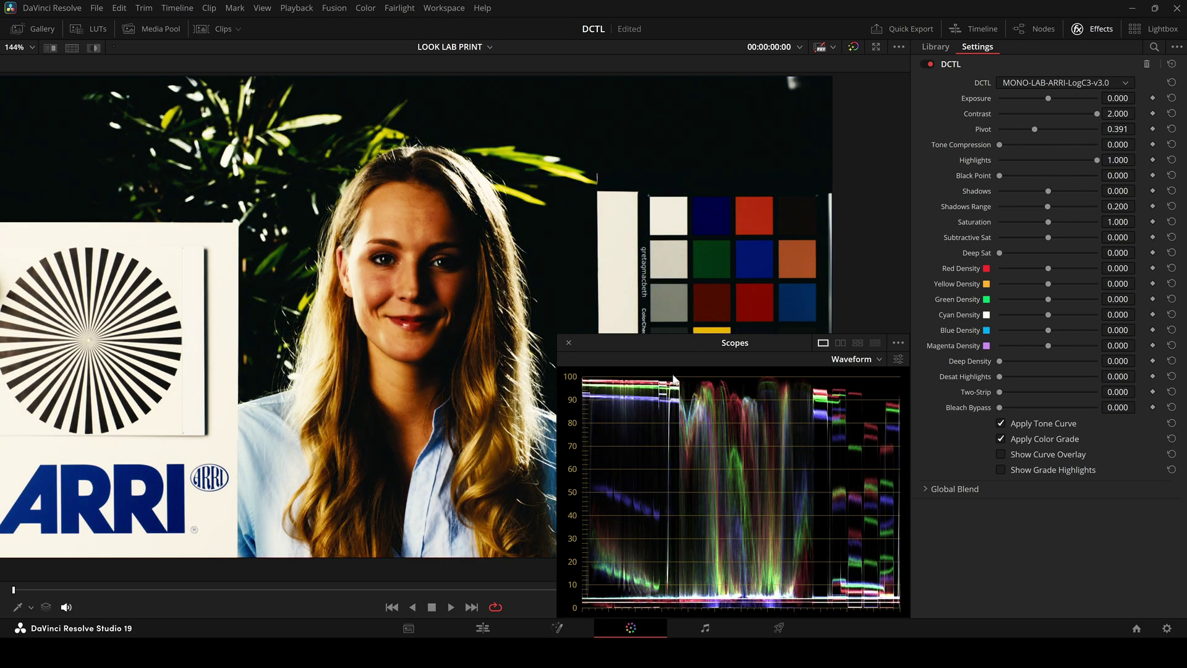
left_click_drag(999, 147, 1102, 154)
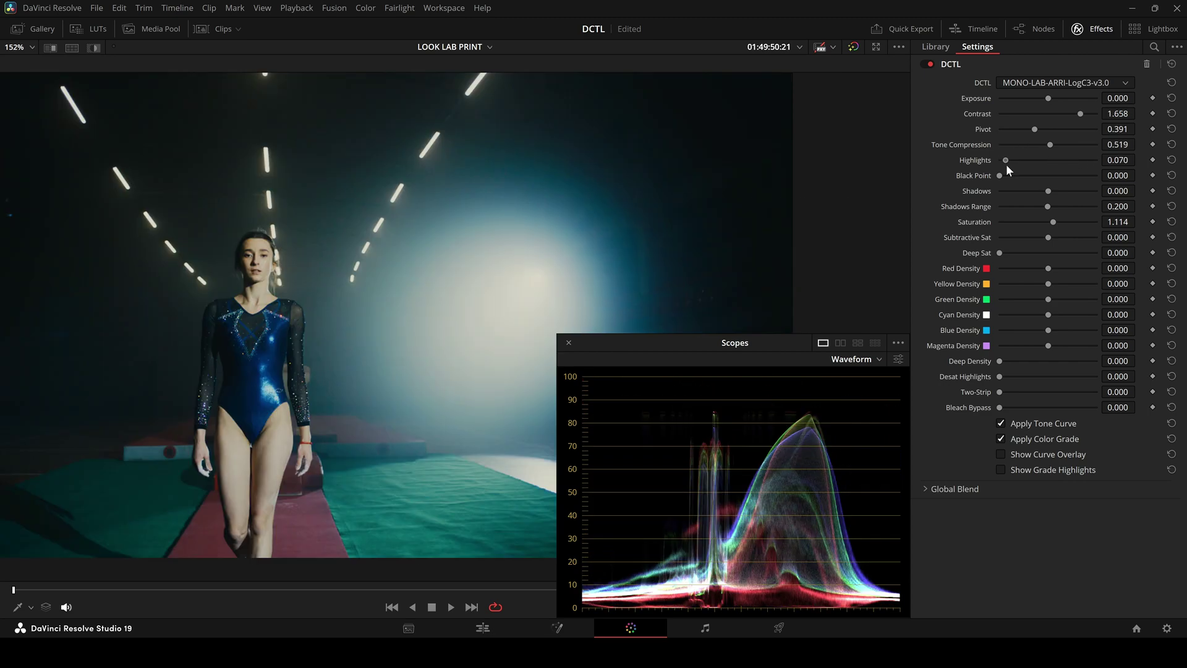
Raise the gymnast shot's Highlights with the curve overlay shown, then lift the DCTL Black Point
mouse_move(1006, 165)
left_mouse_down()
mouse_move(1096, 165)
mouse_move(988, 169)
left_mouse_up()
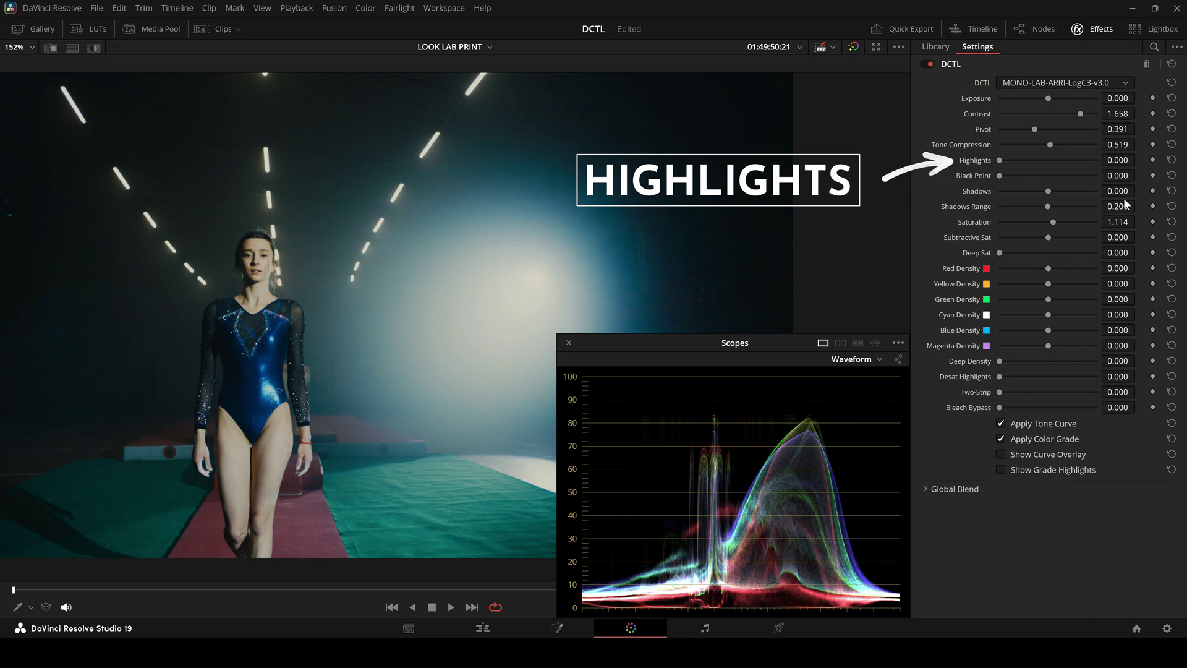
left_click_drag(1001, 160, 1027, 176)
left_click(1000, 454)
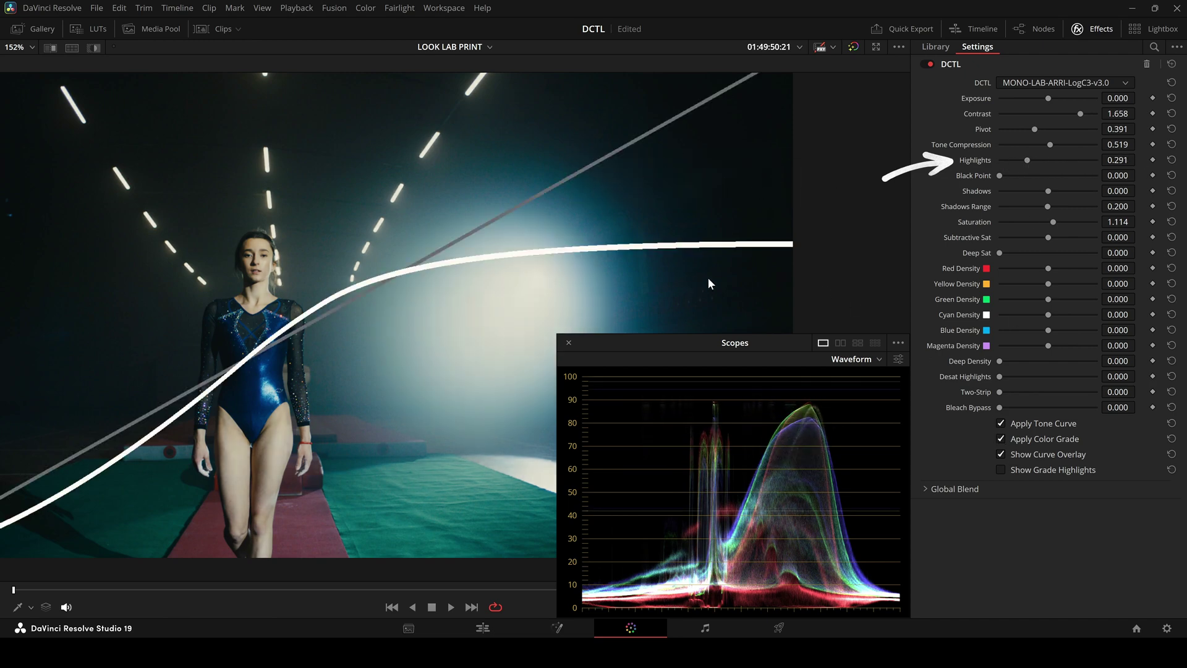
left_click_drag(1023, 159, 1115, 172)
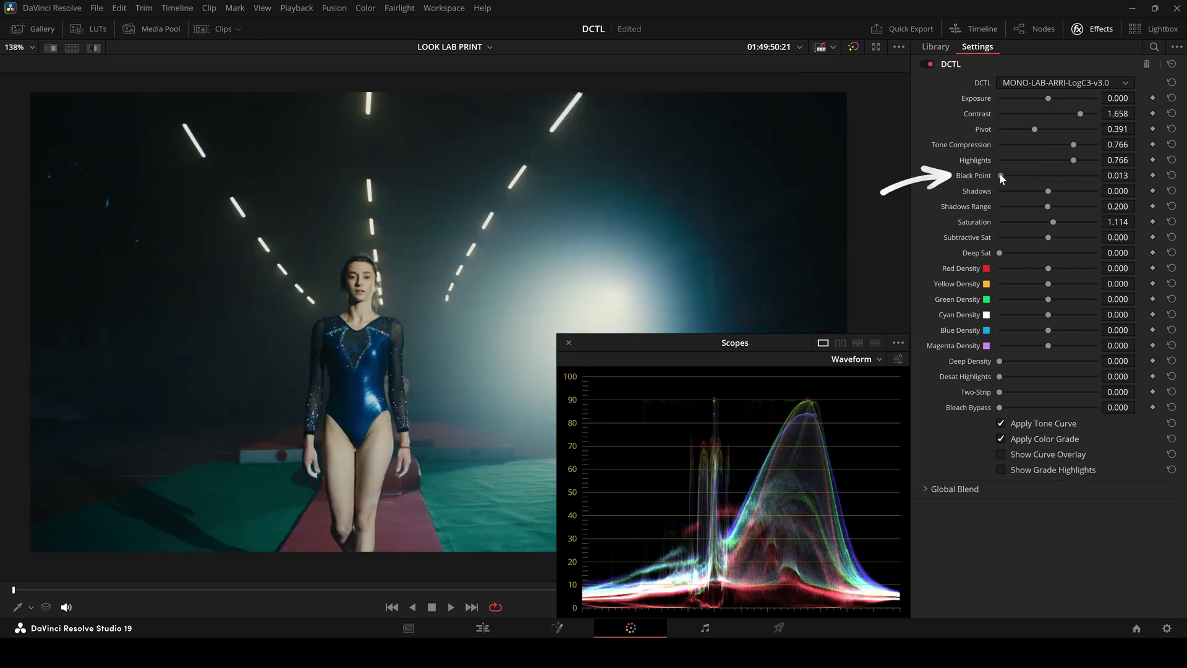
left_click_drag(998, 173, 1020, 192)
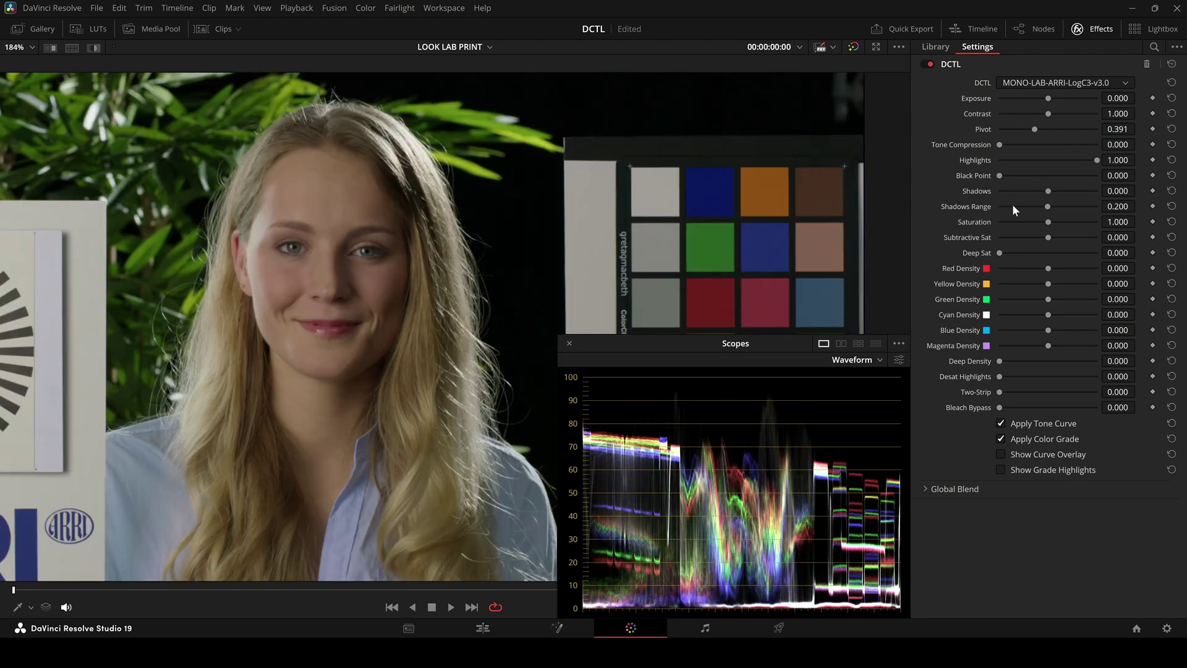
Set the chart clip's Shadows to about -0.4 and Shadows Range to 0.267, checking the curve overlay
left_click_drag(1046, 190, 1000, 194)
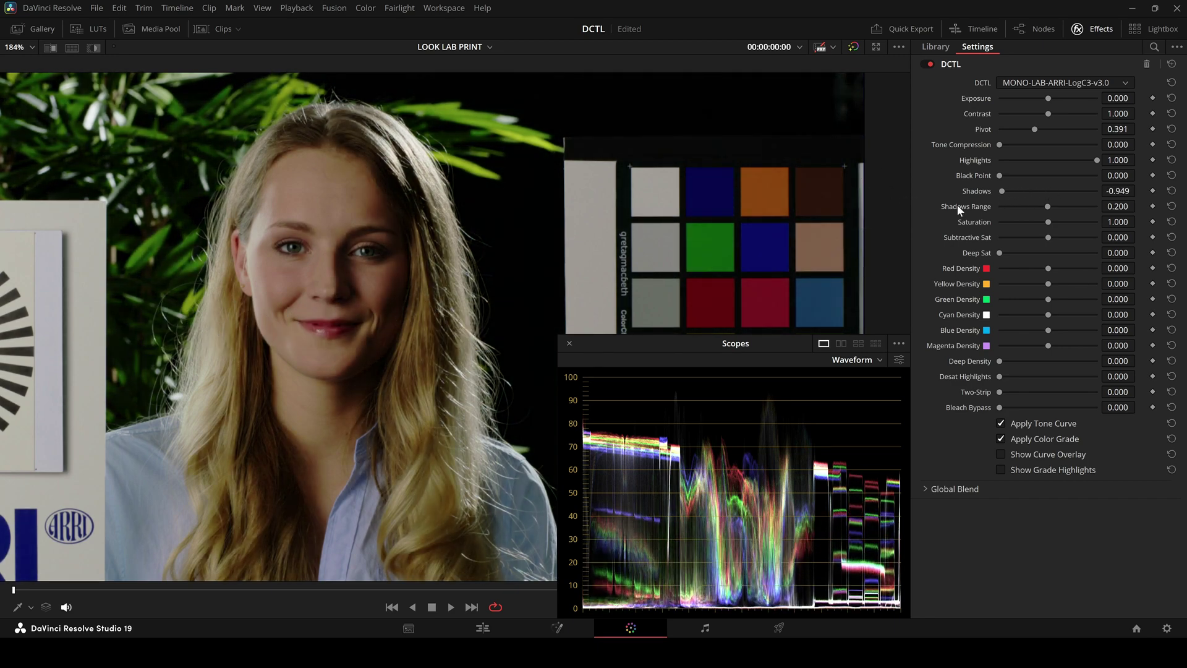
left_click_drag(1047, 205, 970, 210)
scroll(368, 238, "up", 5)
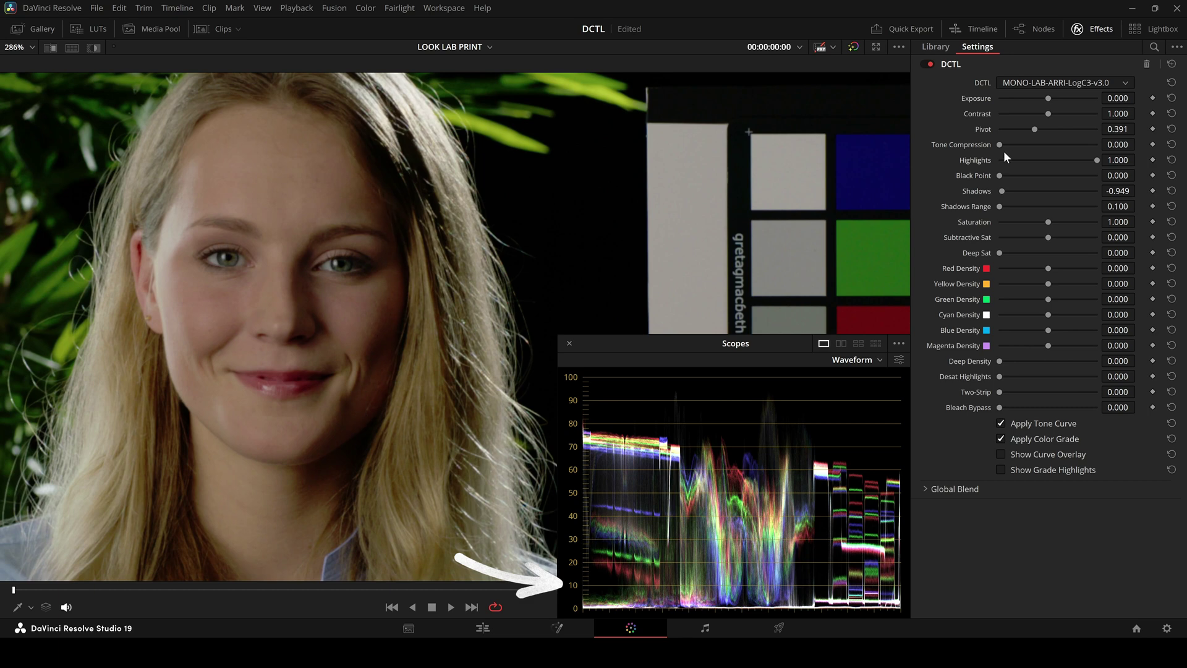
mouse_move(1002, 190)
left_mouse_down()
mouse_move(1078, 196)
mouse_move(985, 199)
mouse_move(1086, 201)
mouse_move(1007, 198)
left_mouse_up()
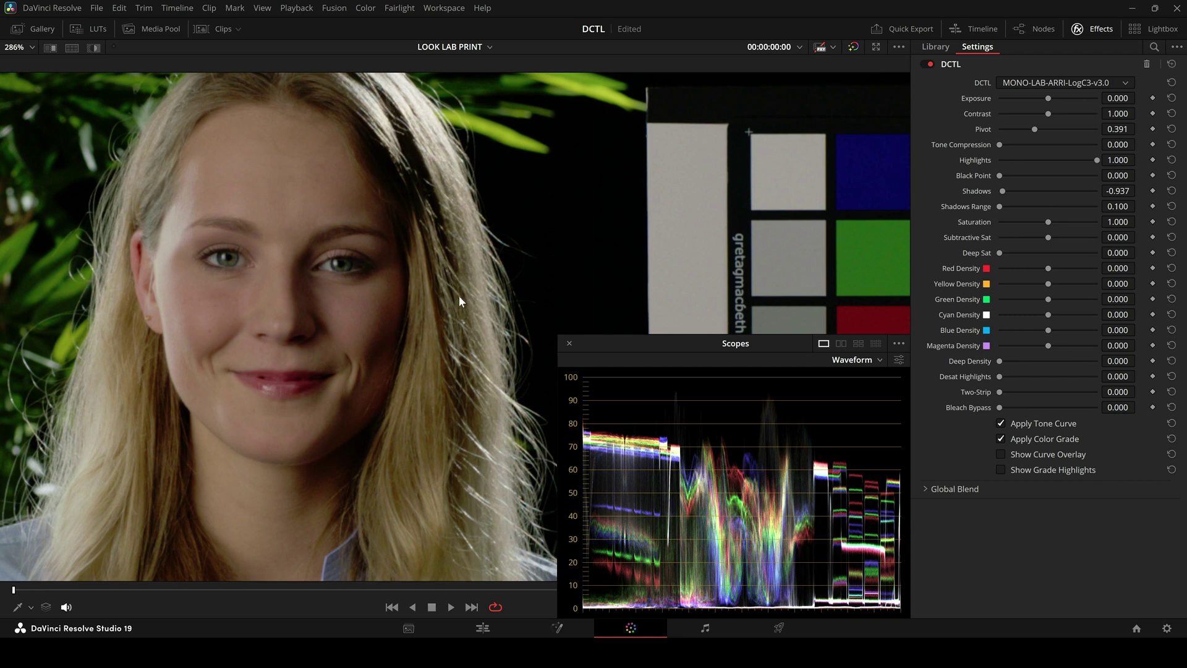
left_click_drag(999, 206, 1080, 213)
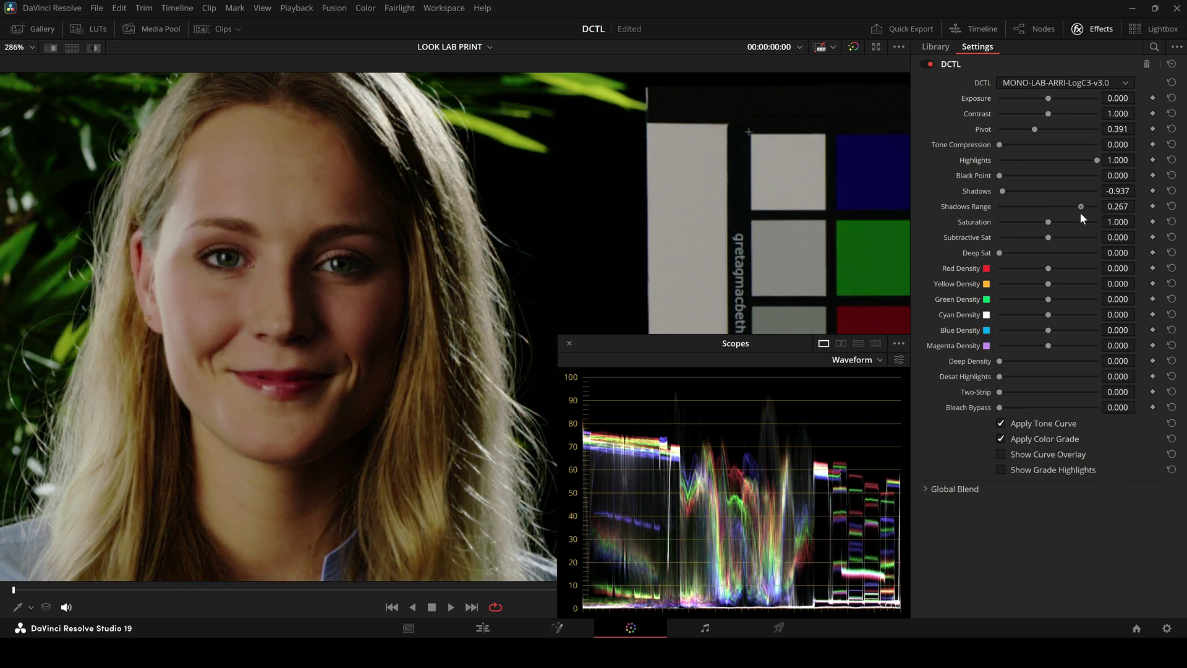
mouse_move(1005, 188)
left_mouse_down()
mouse_move(1077, 195)
mouse_move(998, 201)
mouse_move(1055, 200)
mouse_move(1010, 208)
left_mouse_up()
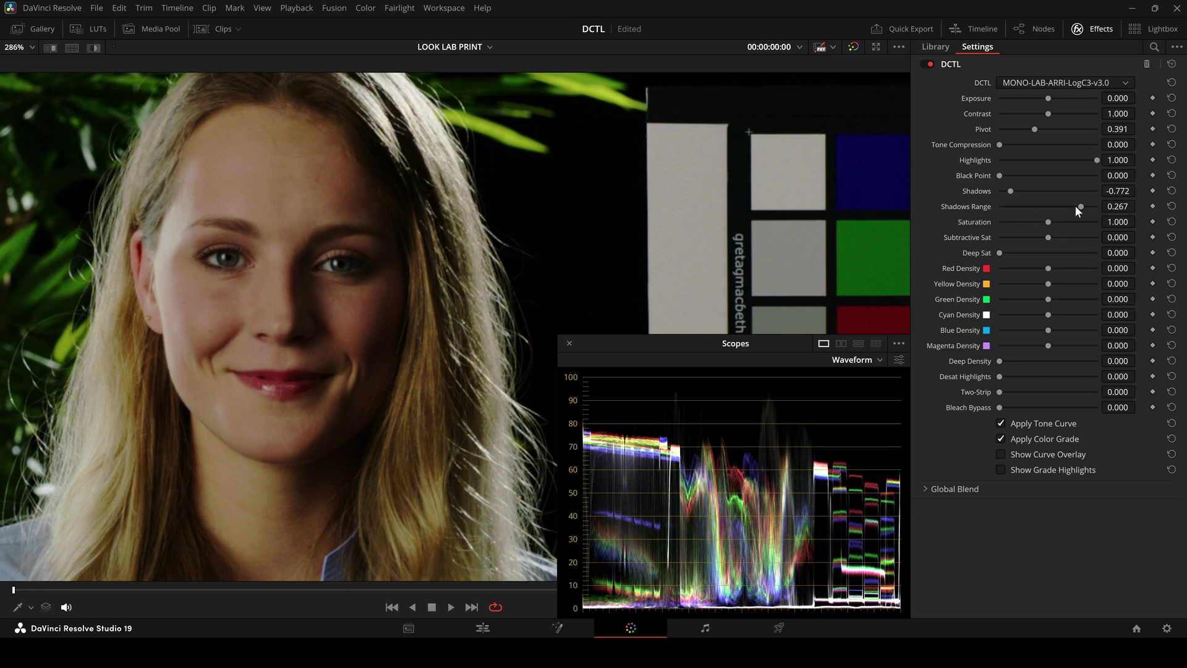
left_click(1026, 454)
scroll(355, 346, "down", 2)
scroll(328, 364, "down", 3)
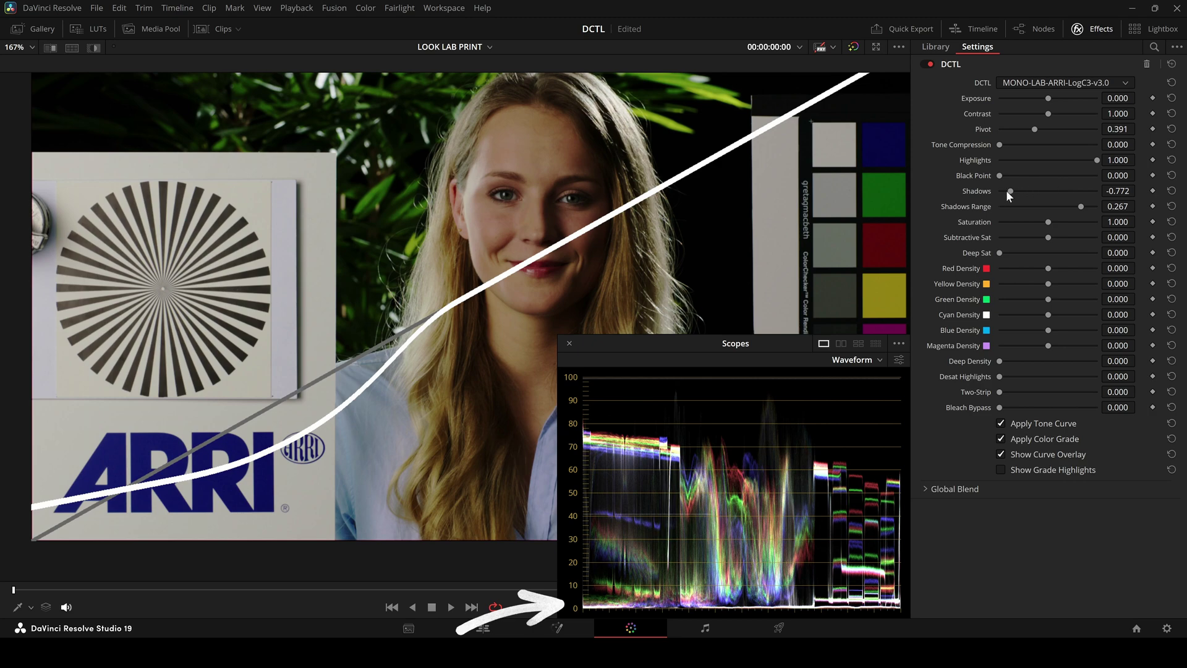
left_click_drag(1006, 191, 1049, 294)
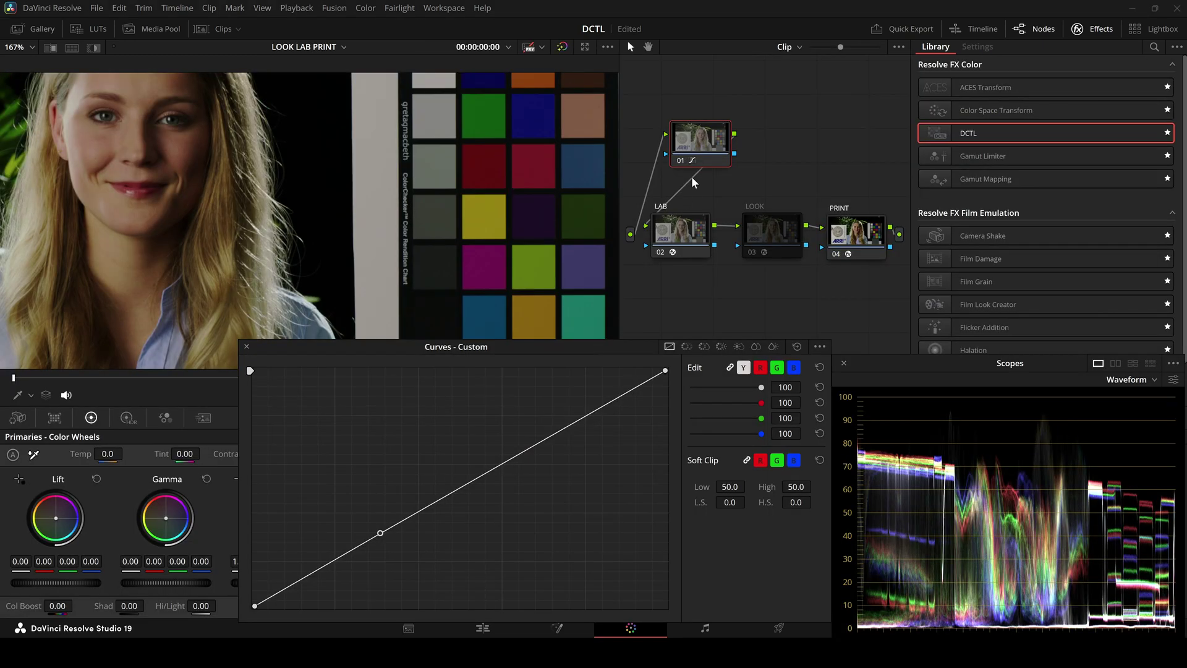
Darken the low end with a custom curve point on node 01, then compare the LAB DCTL's Shadows
left_click_drag(387, 532, 403, 521)
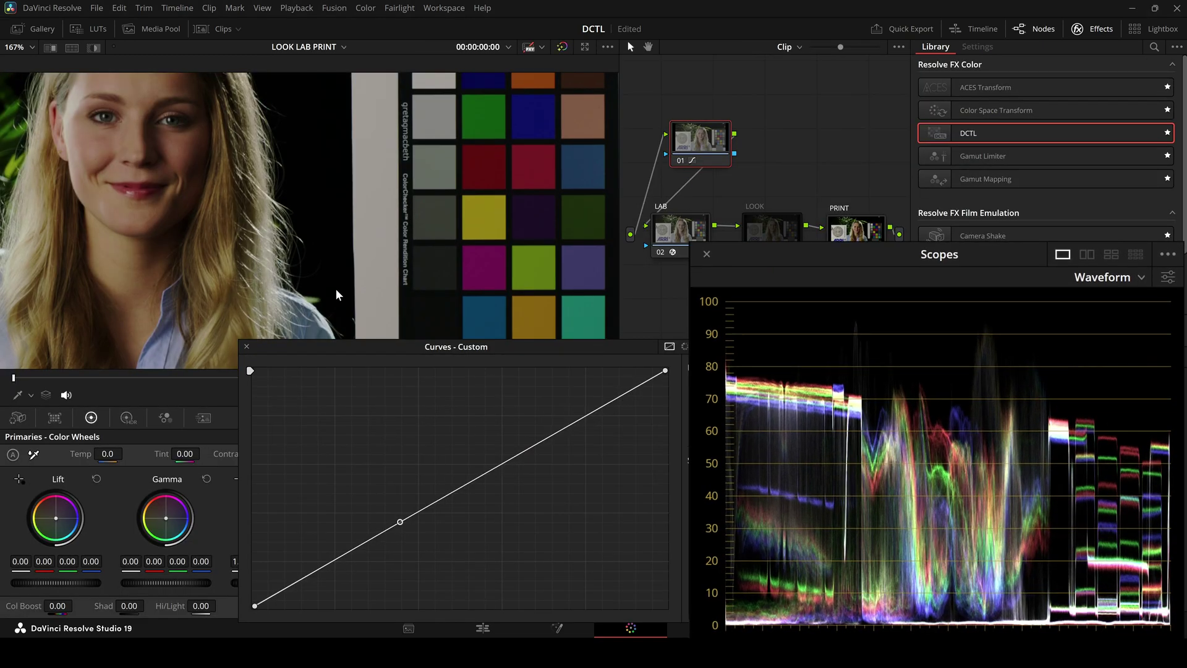
left_click_drag(322, 572, 323, 547)
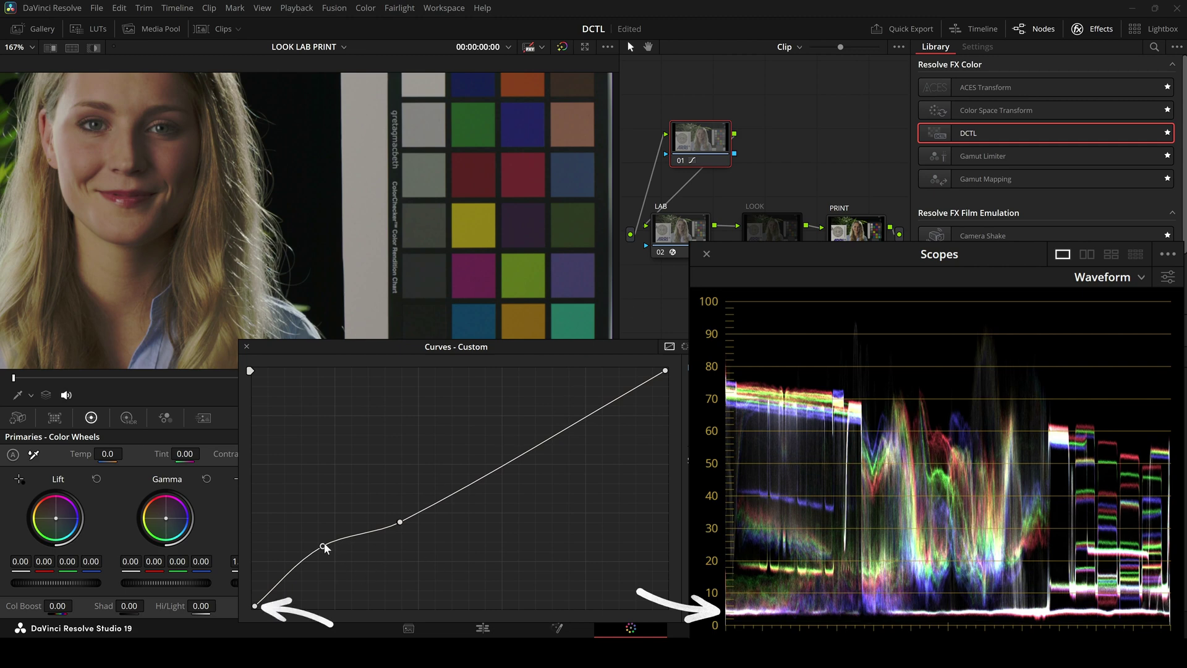
left_click_drag(324, 546, 339, 569)
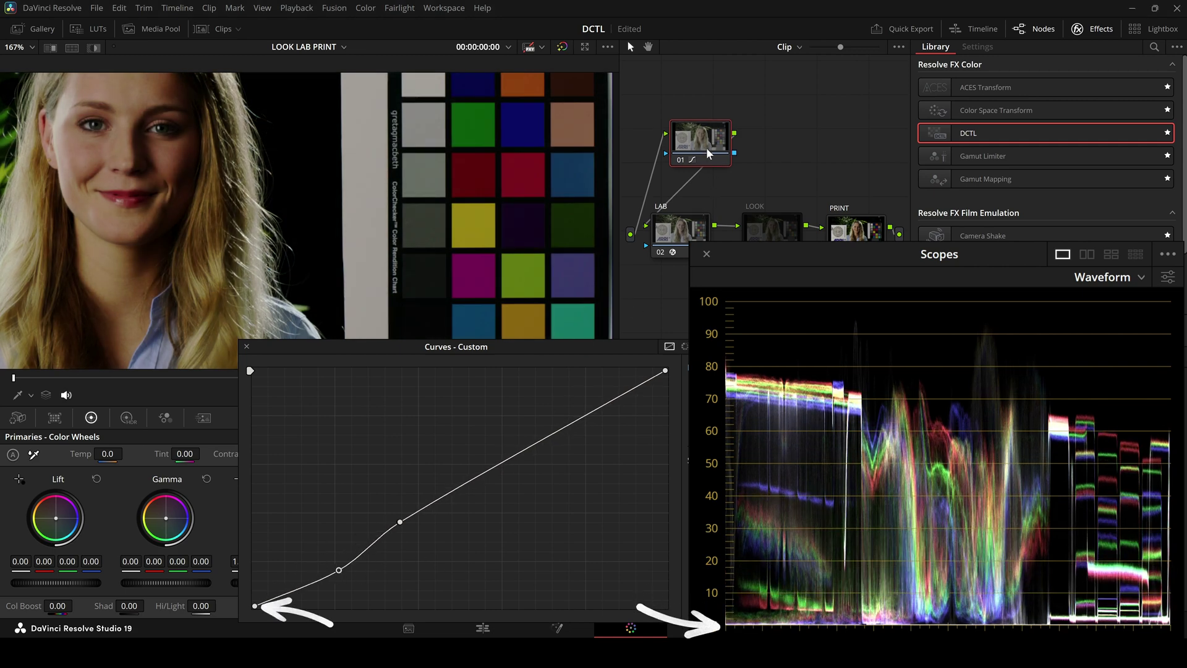
left_click(696, 240)
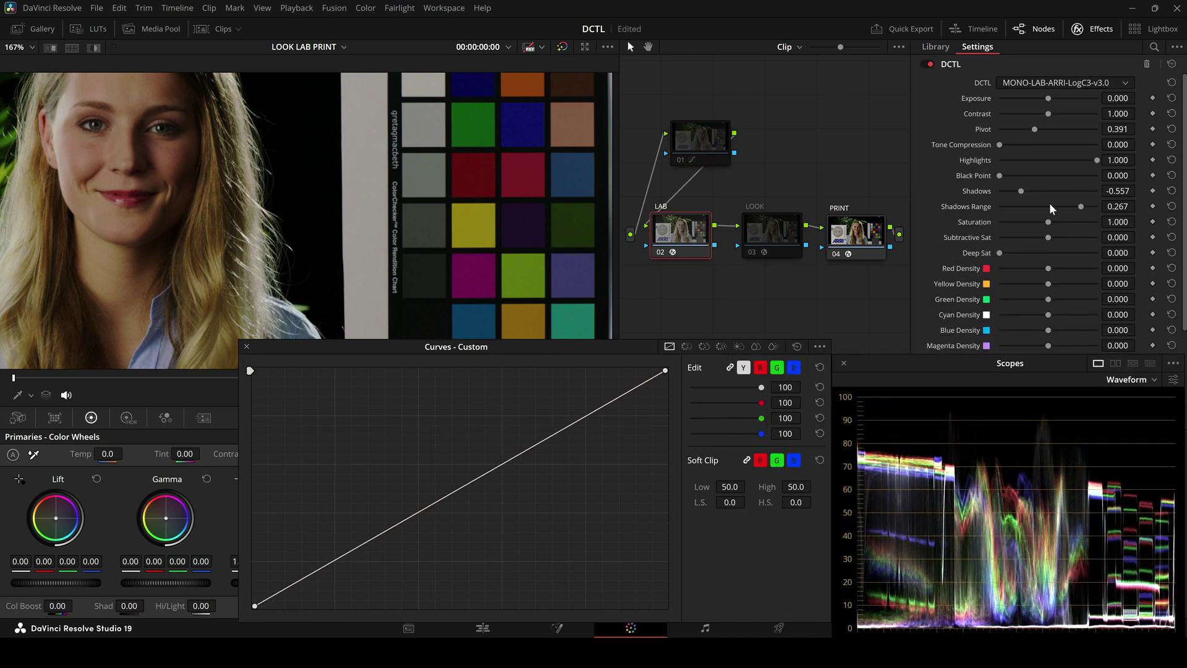
mouse_move(1020, 190)
left_mouse_down()
mouse_move(1084, 199)
mouse_move(1014, 206)
mouse_move(1083, 209)
mouse_move(1010, 213)
mouse_move(1036, 211)
left_mouse_up()
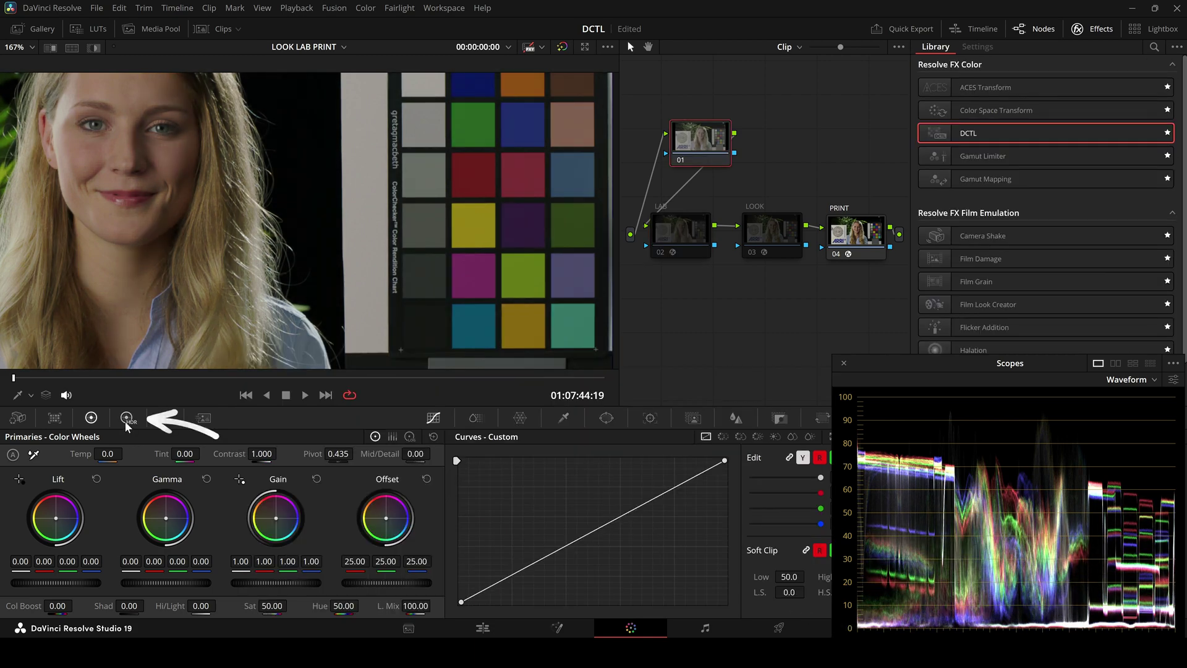
Try HDR Shadow exposure and saturation on node 01, reset them, and pull the Shadow zone range to -0.93
left_click(126, 423)
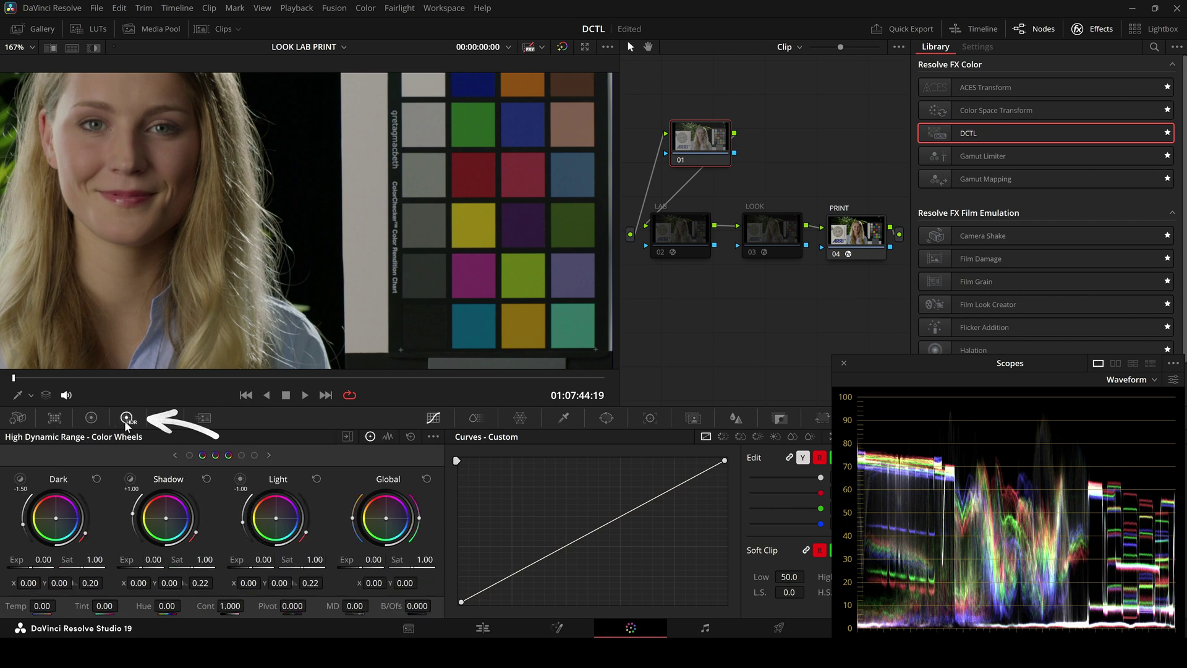
left_click_drag(165, 560, 111, 560)
left_click_drag(277, 138, 358, 218)
scroll(357, 219, "up", 3)
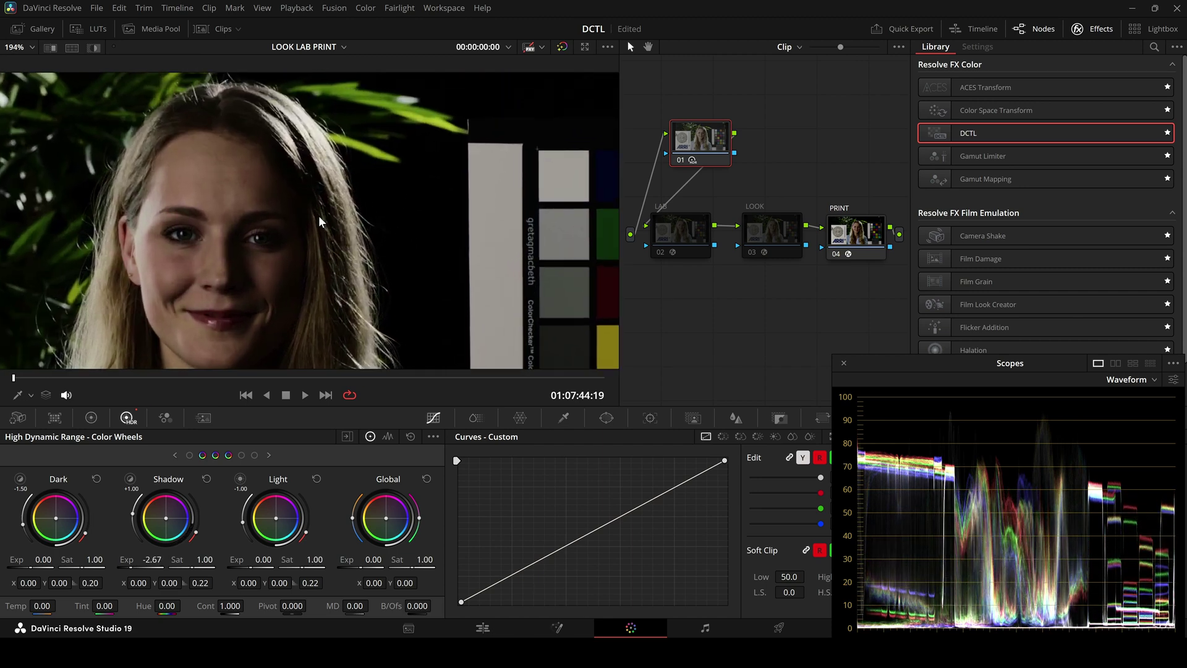
left_click_drag(155, 562, 144, 563)
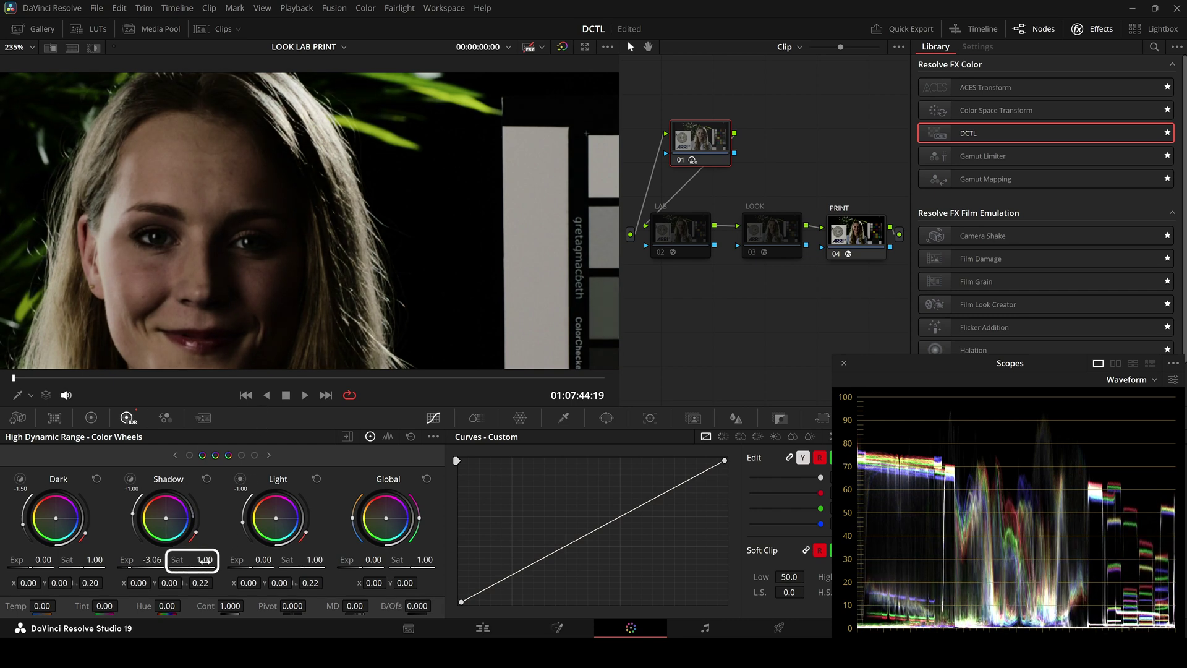
left_click_drag(205, 562, 210, 562)
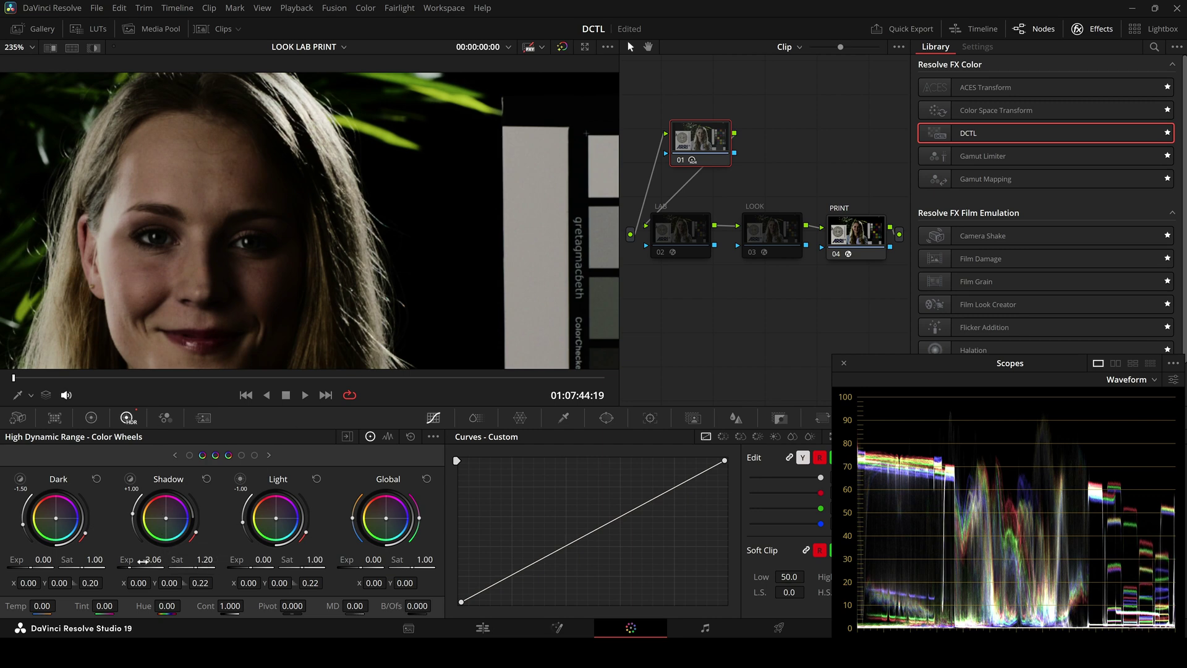
left_click(207, 478)
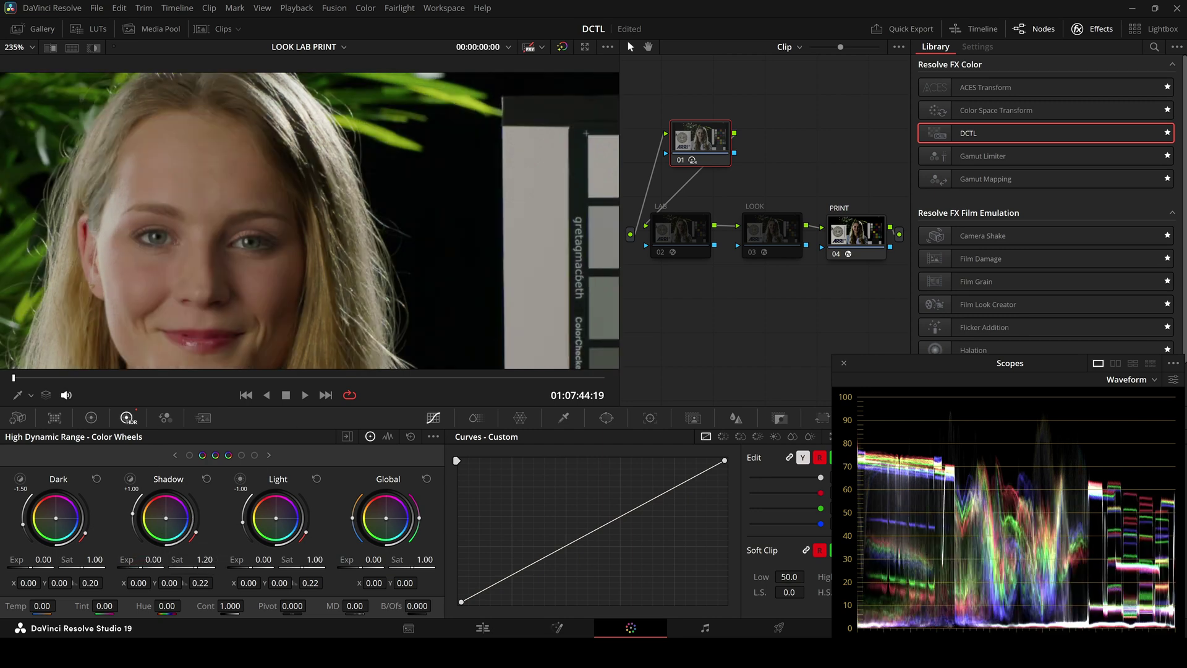
left_click(348, 437)
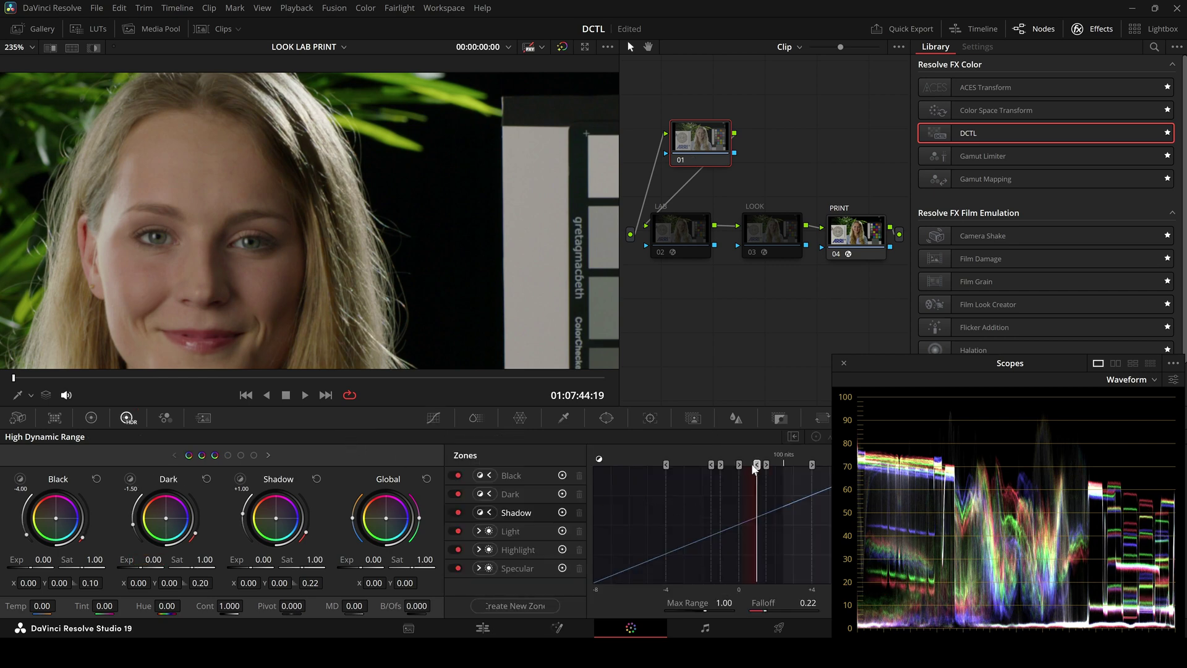
left_click_drag(757, 464, 722, 475)
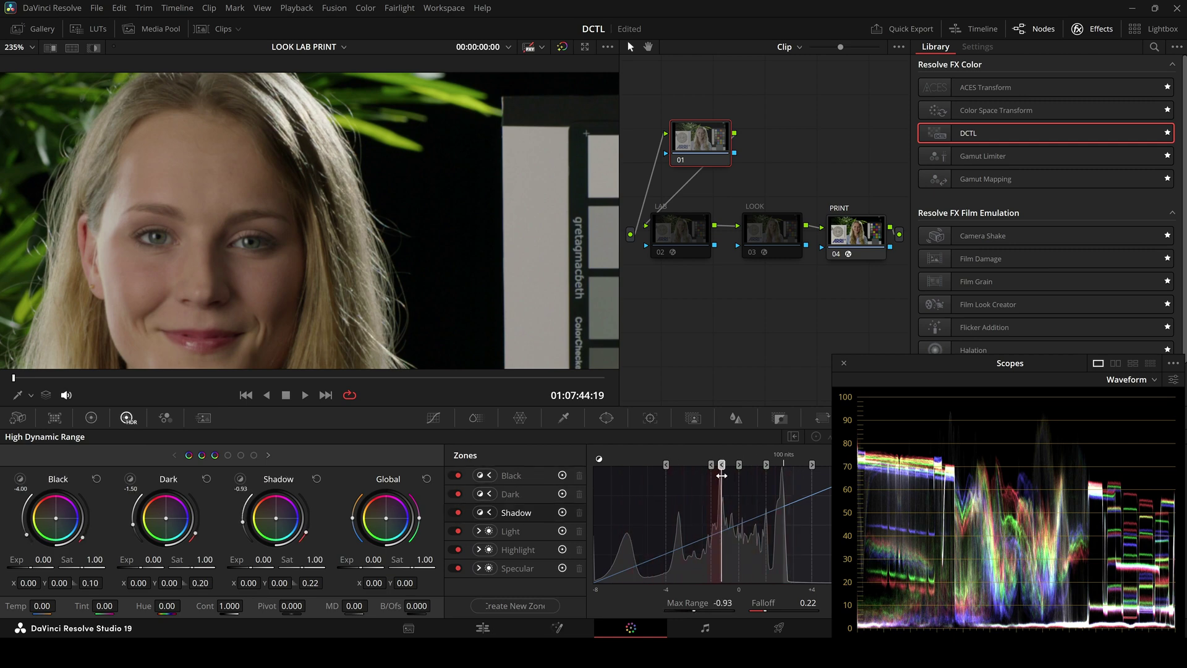
Set the LAB Shadows to about -0.43, then try Saturation boosts and some Deep Sat
left_click(678, 241)
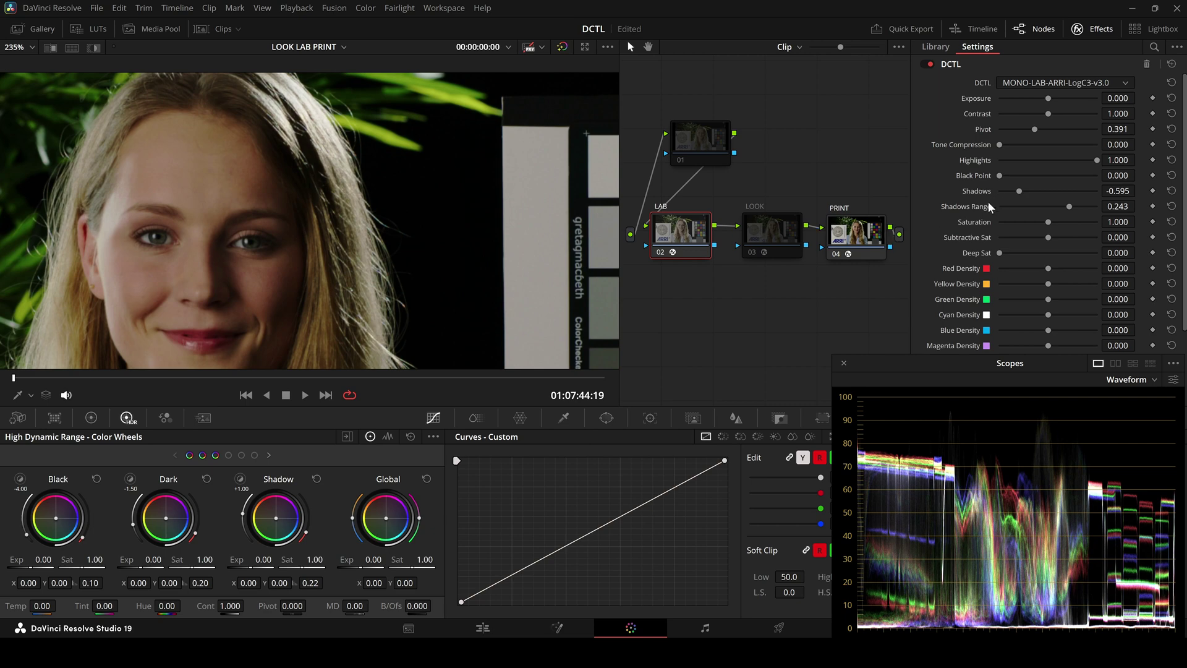
left_click_drag(1018, 195, 1043, 207)
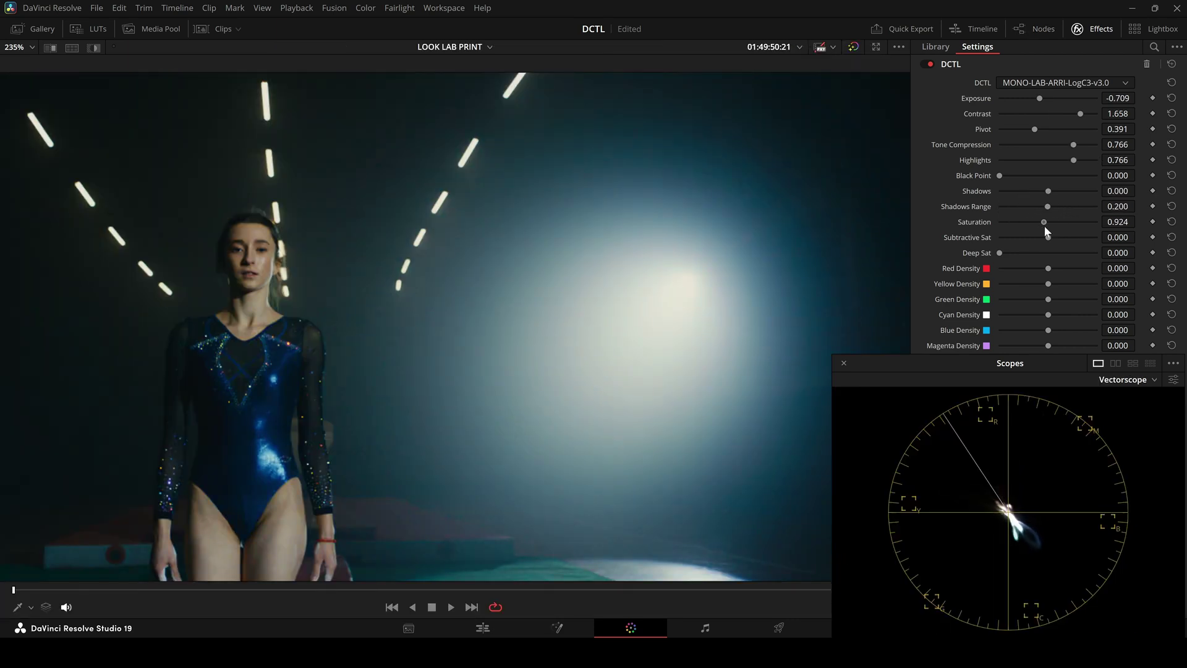
left_click_drag(1044, 224, 1084, 239)
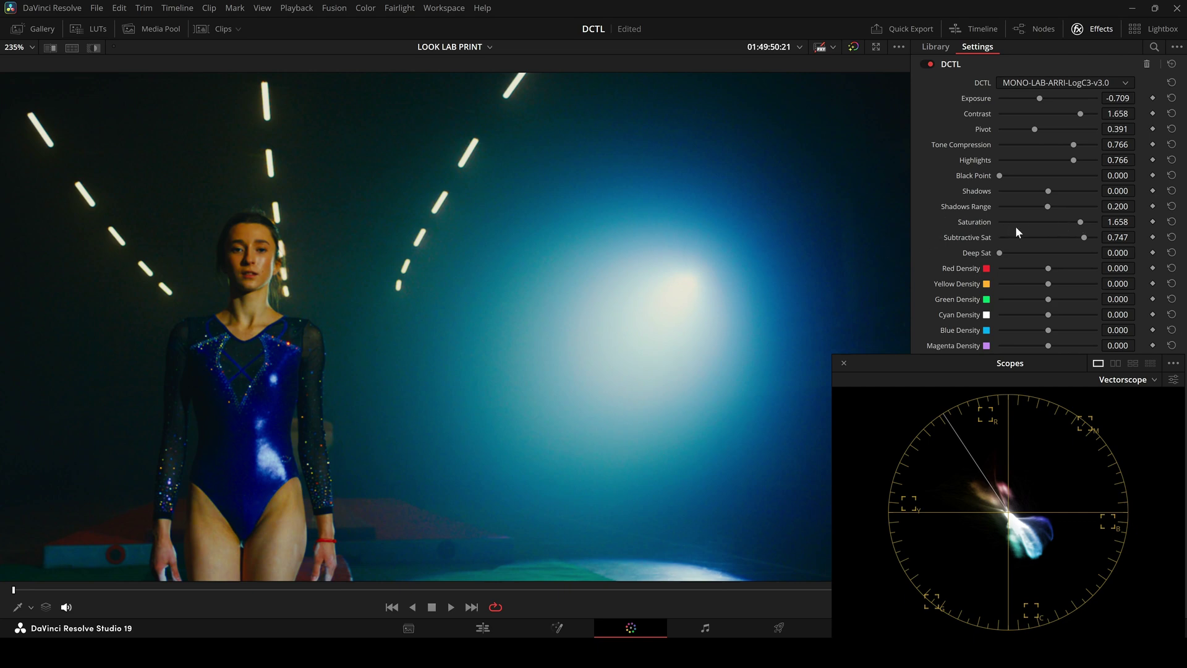
left_click_drag(1080, 221, 1092, 244)
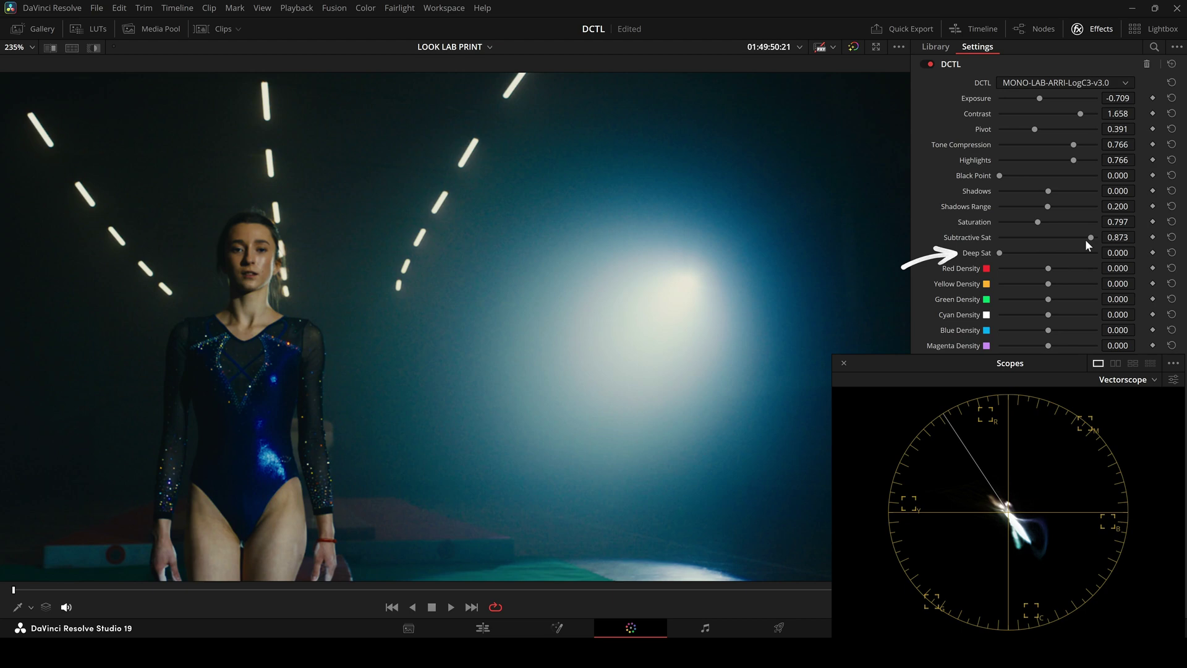
mouse_move(999, 252)
left_mouse_down()
mouse_move(1058, 254)
mouse_move(1004, 257)
mouse_move(1036, 264)
left_mouse_up()
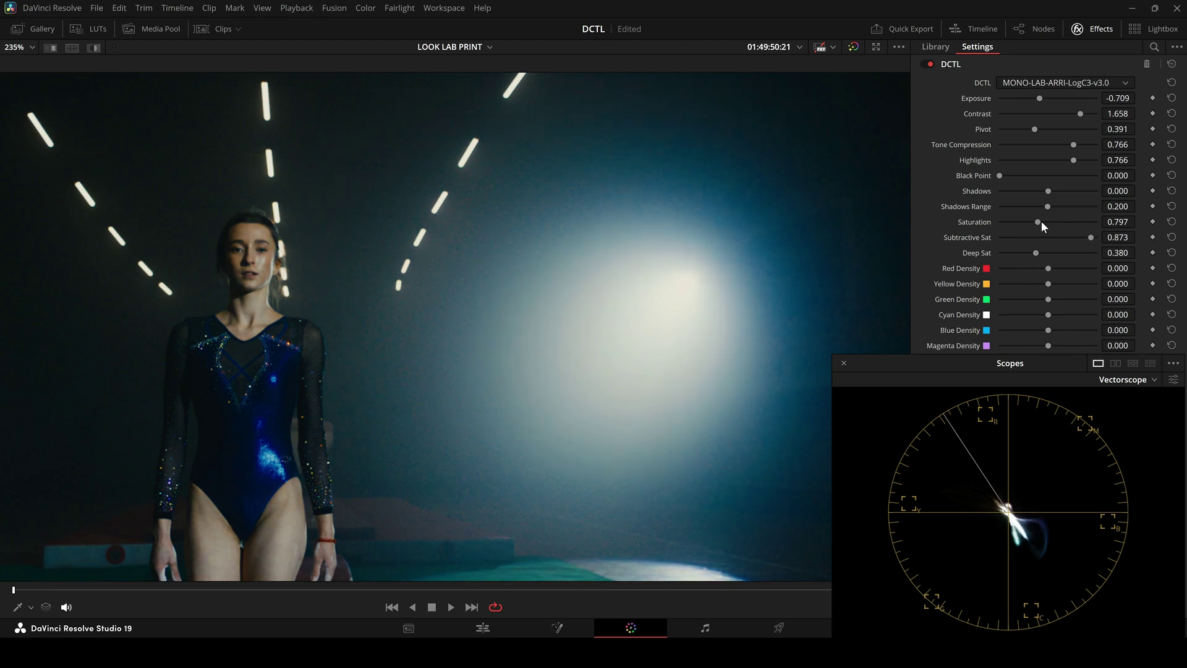
left_click_drag(1041, 221, 1047, 222)
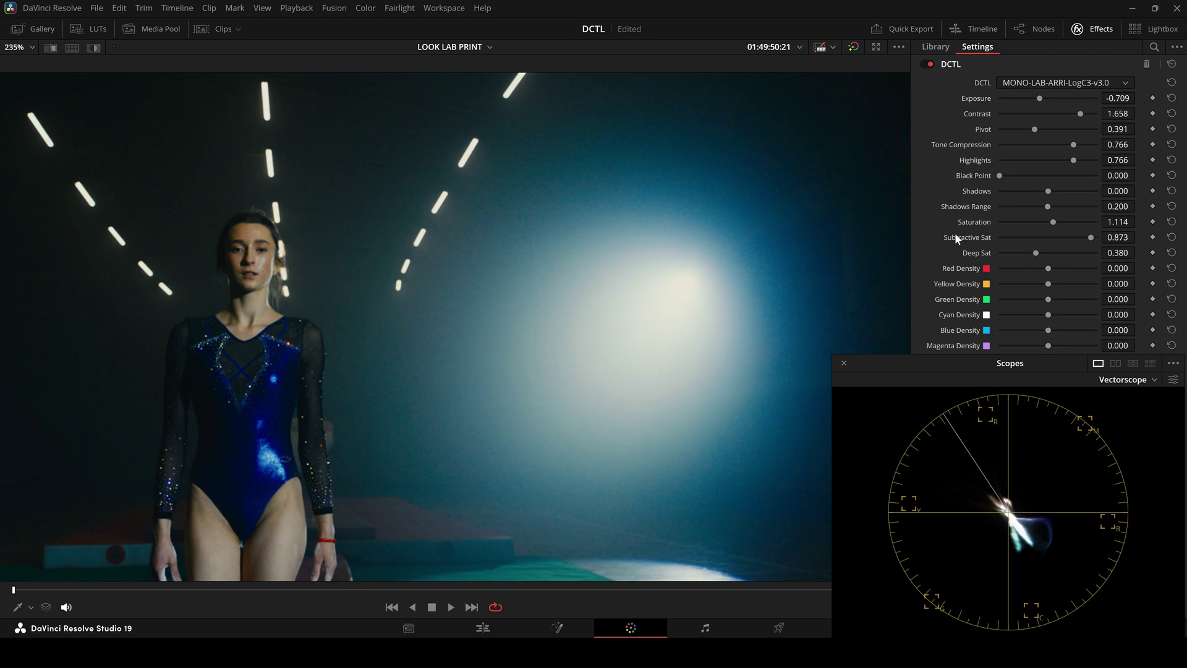
Set Subtractive Sat 0.848 and Deep Sat 0.323 while checking grade highlights, then turn them off
left_click_drag(916, 360, 689, 345)
left_click(1017, 470)
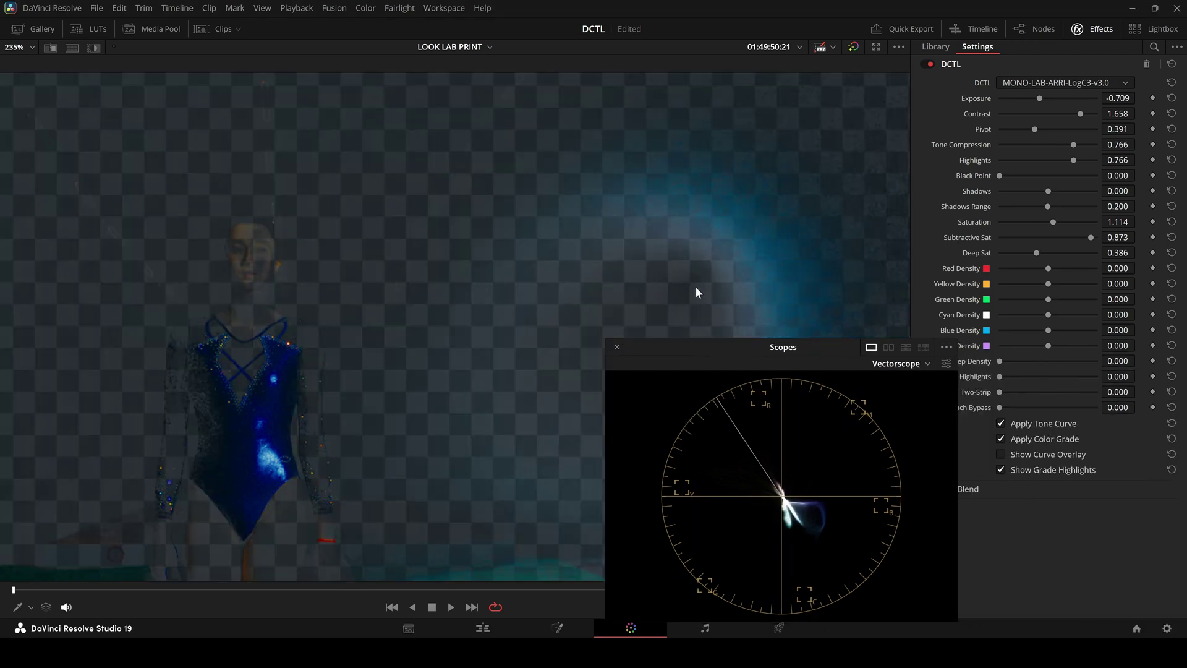
left_click_drag(695, 287, 658, 275)
left_click_drag(1089, 243, 1030, 253)
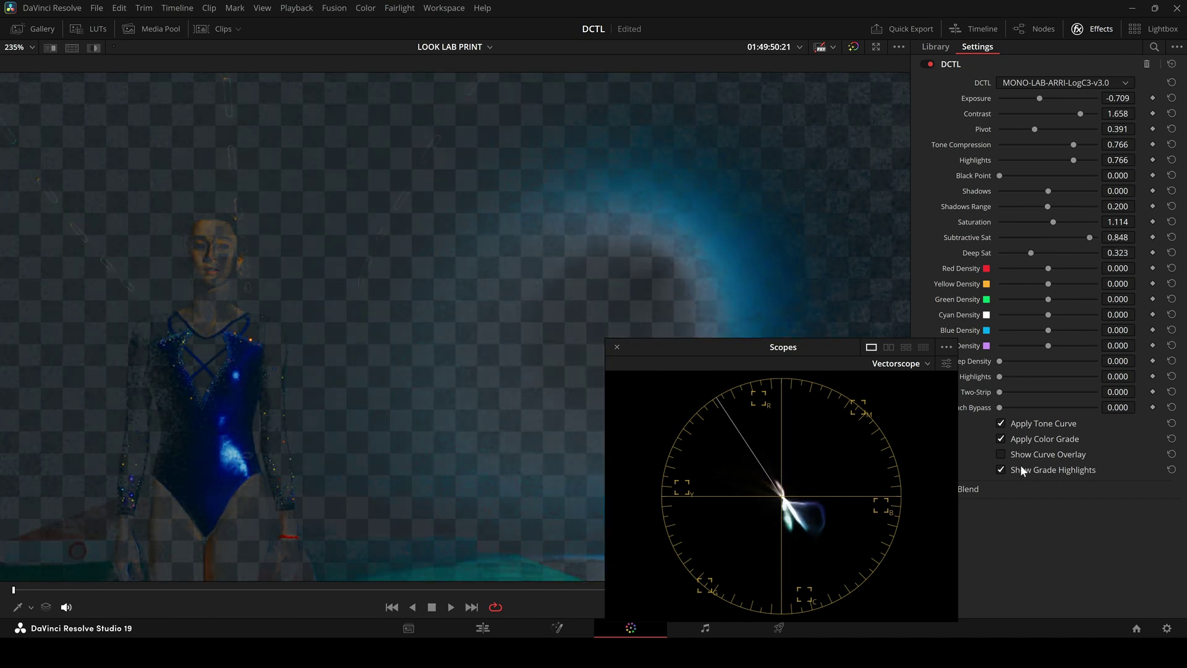
left_click(1020, 469)
left_click_drag(810, 347, 763, 341)
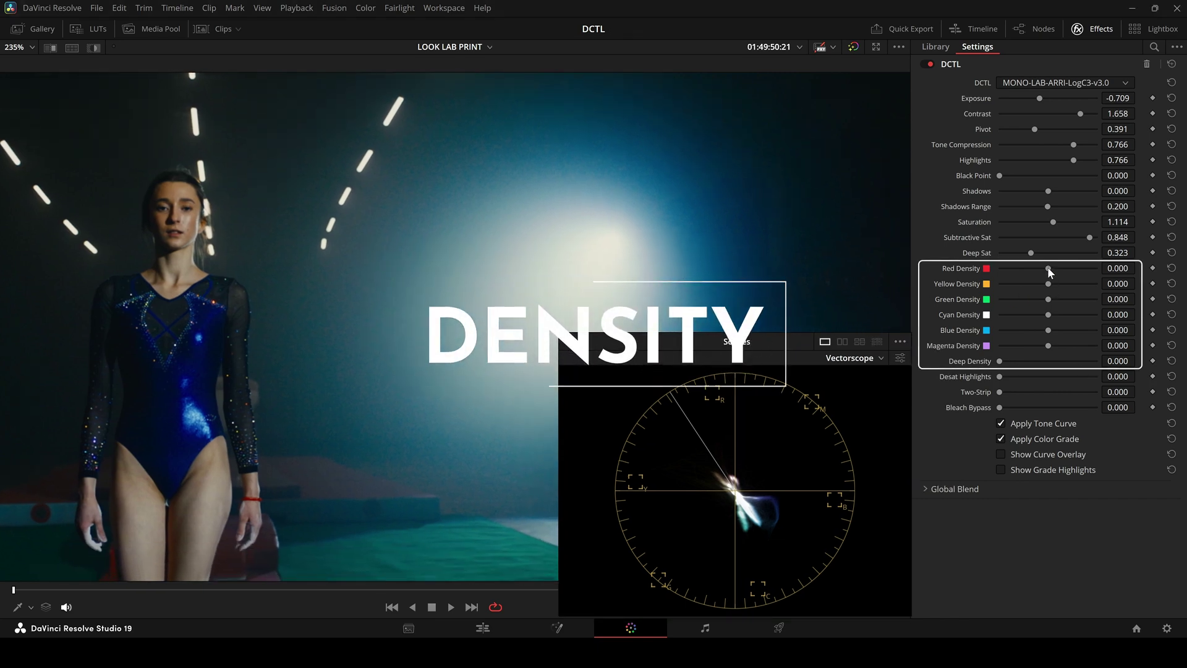
Raise red, yellow and blue density and Deep Density to about 0.35, briefly previewing grade highlights
mouse_move(1047, 270)
left_mouse_down()
mouse_move(1087, 272)
mouse_move(1021, 273)
mouse_move(1059, 277)
mouse_move(1052, 283)
left_mouse_up()
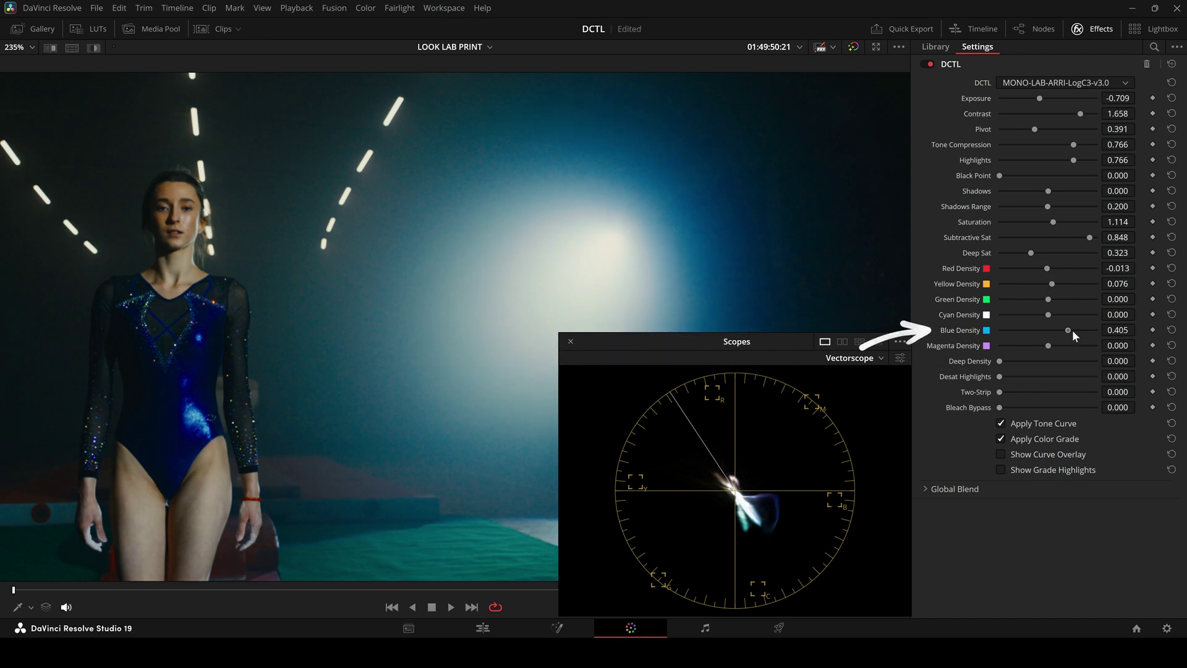
mouse_move(1071, 328)
left_mouse_down()
mouse_move(1021, 334)
mouse_move(1076, 335)
left_mouse_up()
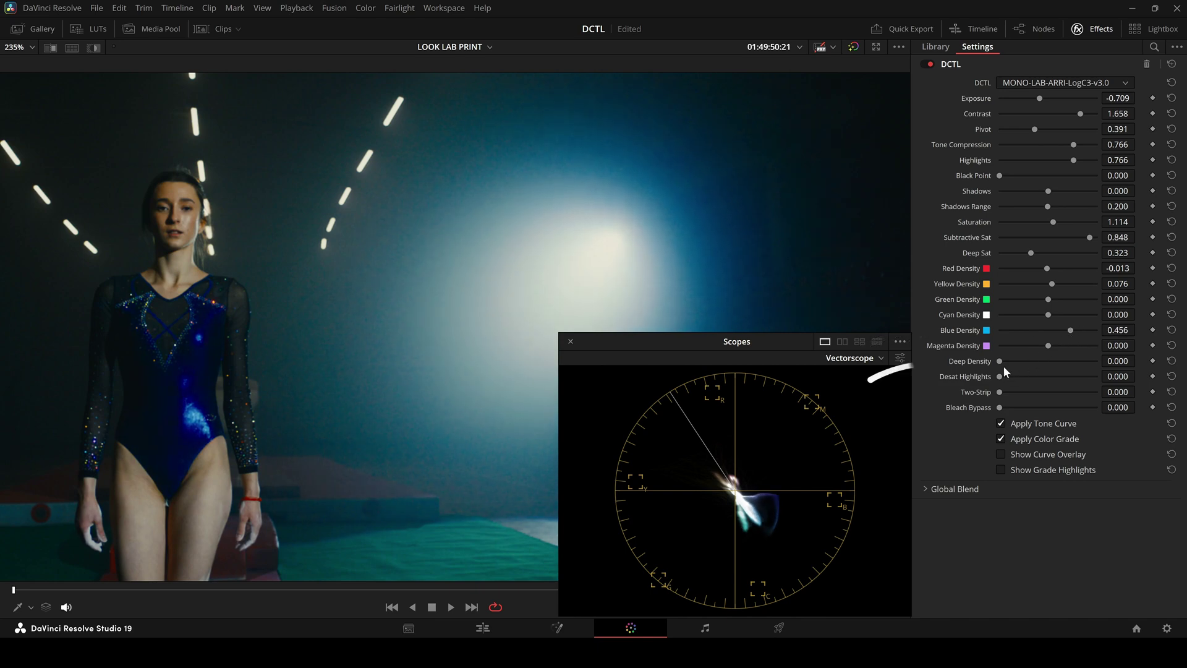
mouse_move(1000, 361)
left_mouse_down()
mouse_move(1072, 365)
mouse_move(997, 369)
mouse_move(1033, 371)
left_mouse_up()
left_click(1017, 469)
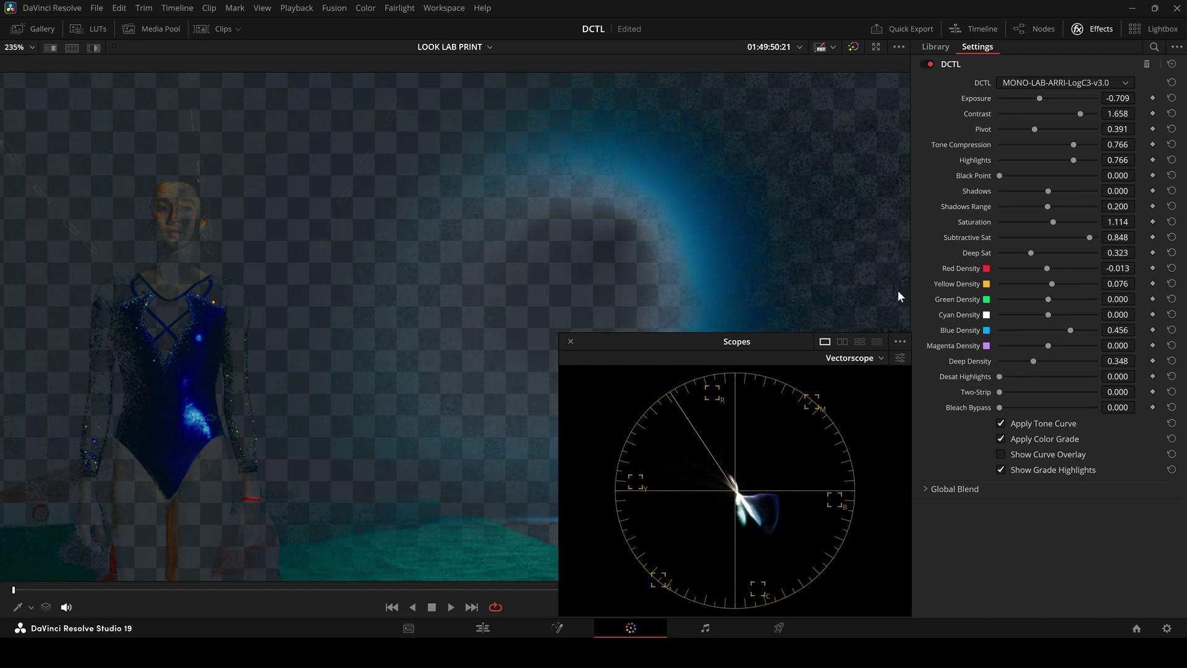
left_click(1016, 468)
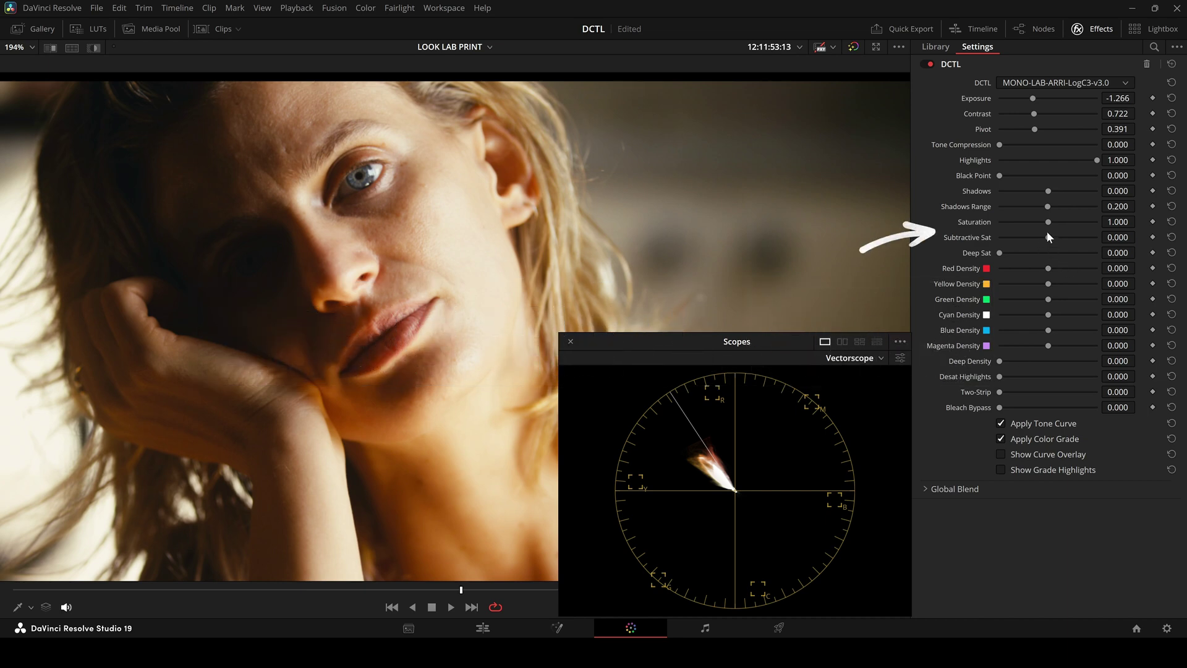
Raise LAB Saturation to 1.418 and Subtractive Sat to 0.557, then set Desat Highlights to maximum (1.000)
left_click_drag(1047, 221, 1076, 238)
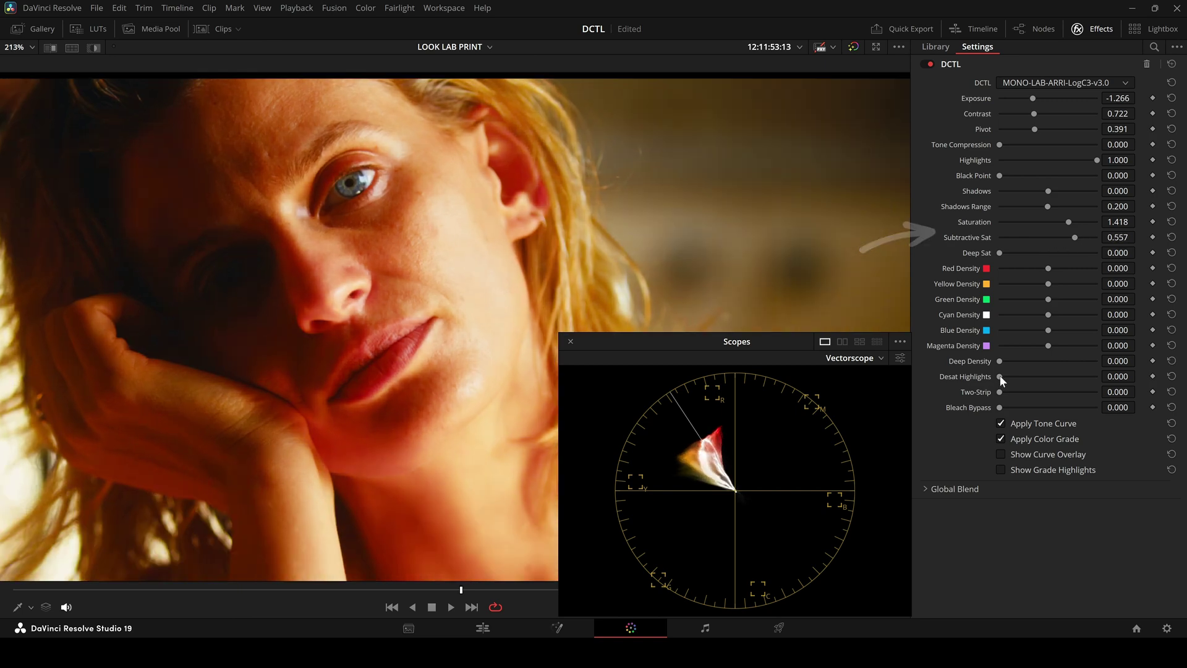
mouse_move(1000, 376)
left_mouse_down()
mouse_move(1096, 392)
mouse_move(1095, 376)
mouse_move(999, 378)
mouse_move(1147, 382)
left_mouse_up()
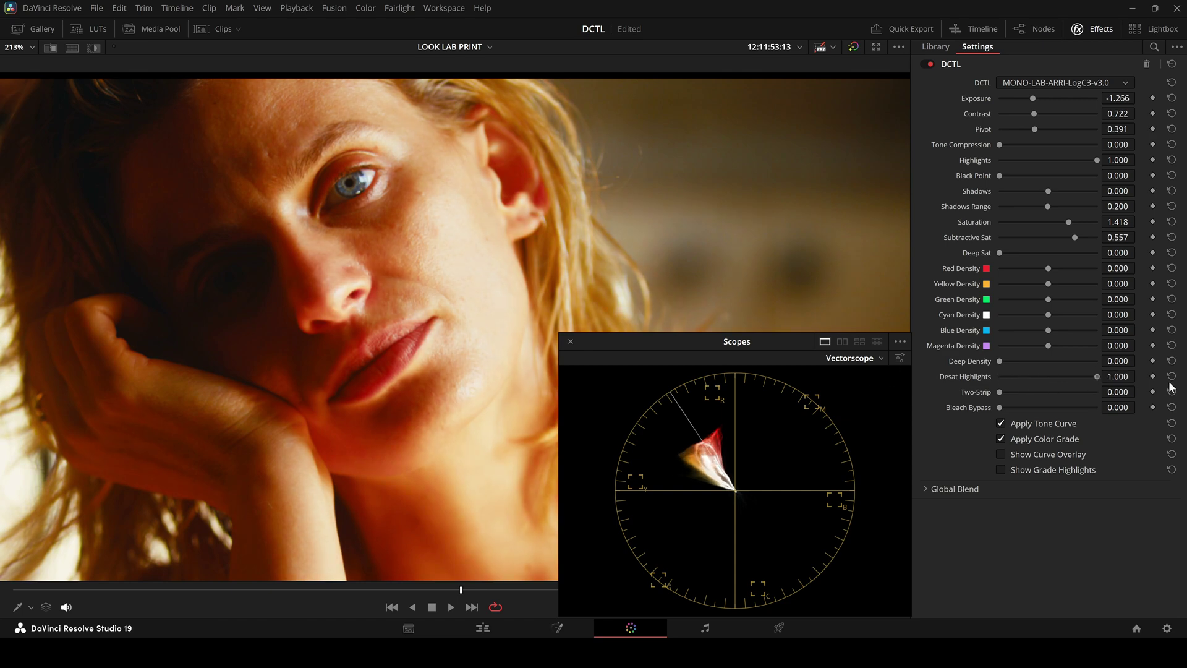
left_click(1171, 378)
left_click_drag(999, 377, 1181, 394)
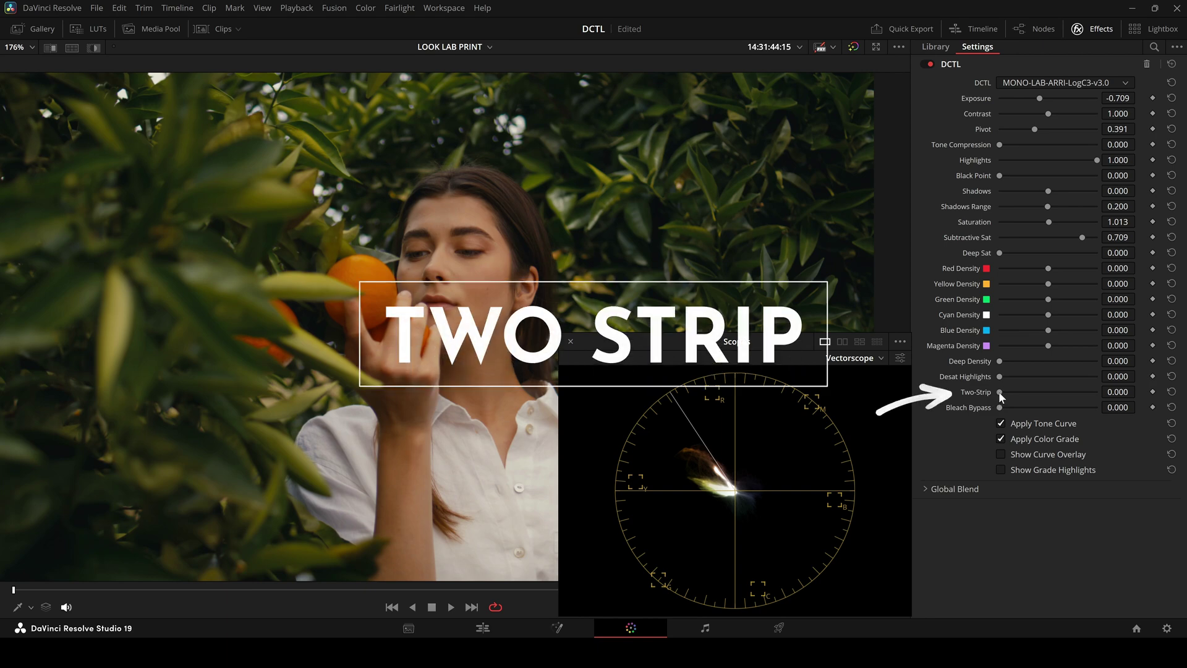
Push Two-Strip strongly on the orange-grove shot and add Bleach Bypass to the coffee shot
left_click_drag(999, 391, 1029, 389)
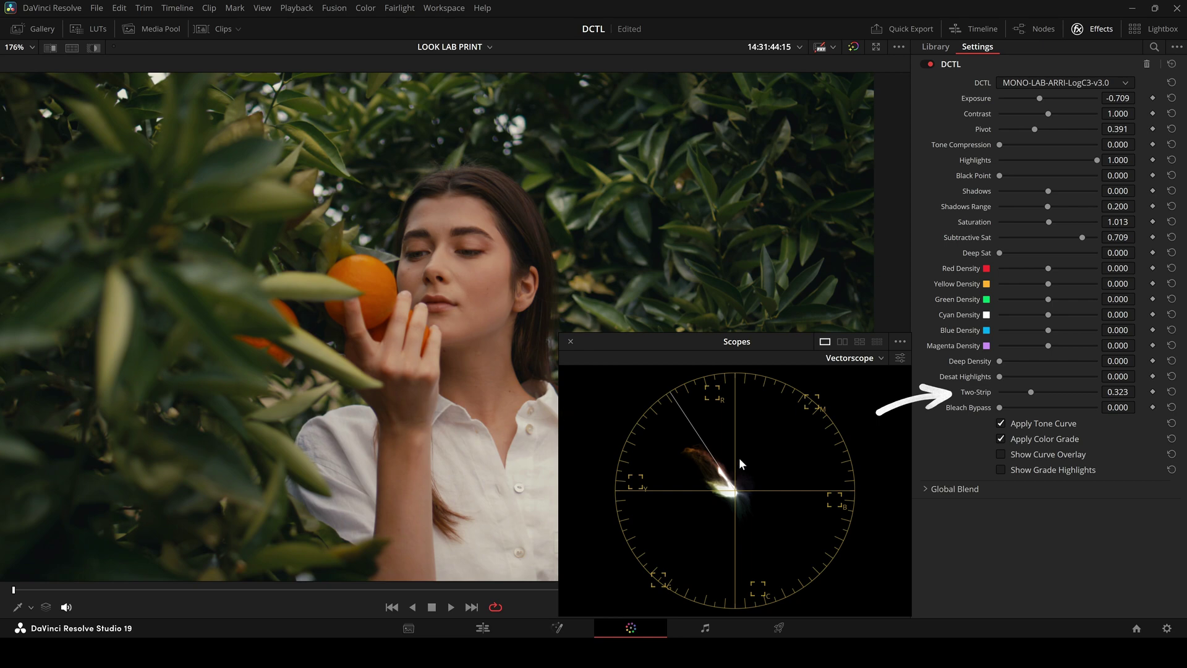
mouse_move(1029, 392)
left_mouse_down()
mouse_move(1093, 393)
mouse_move(996, 395)
mouse_move(1024, 394)
left_mouse_up()
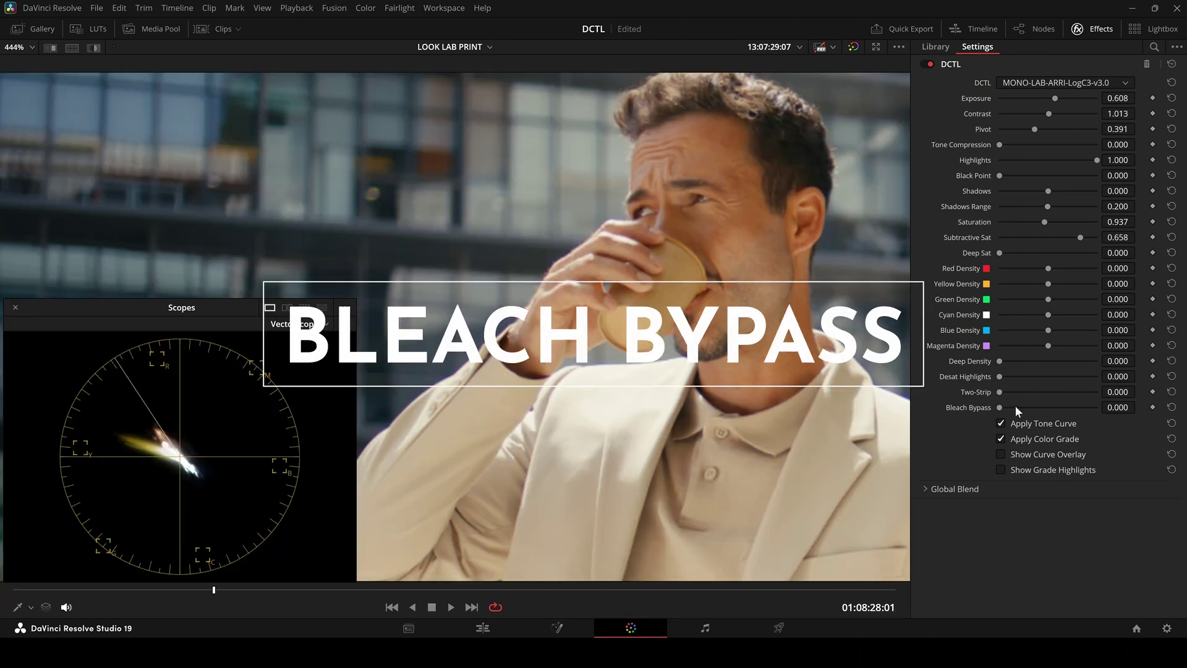
left_click_drag(1000, 409, 1063, 409)
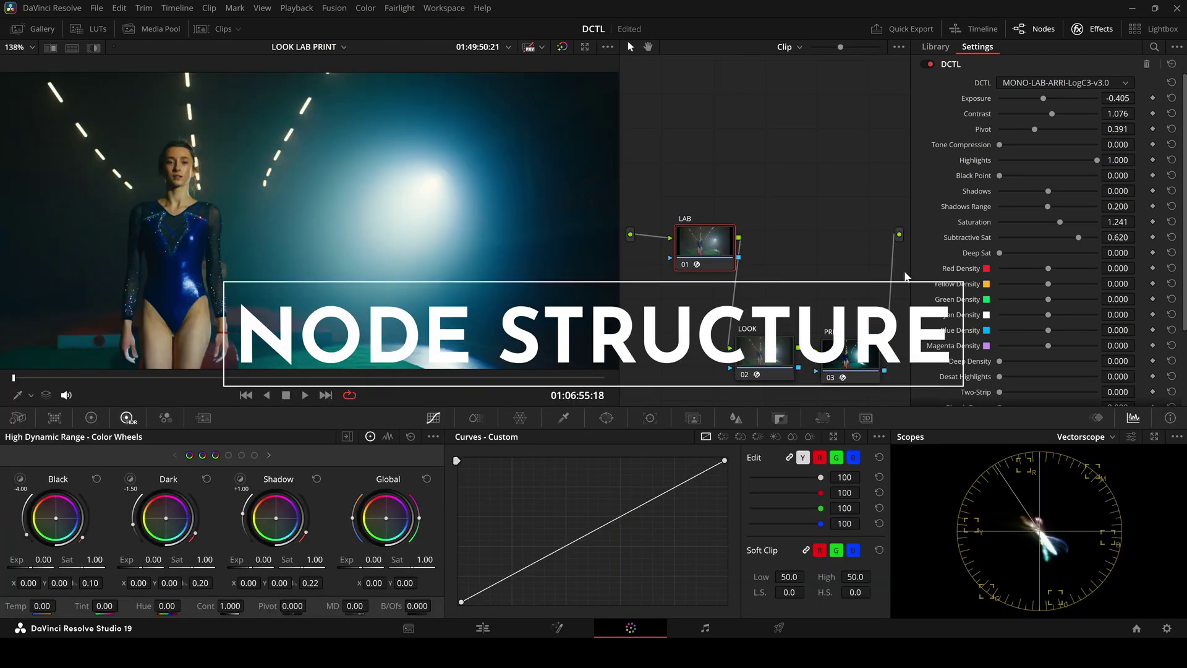
Inspect the LAB, LOOK and PRINT DCTL settings, then move the LAB node further right
left_click_drag(909, 273, 886, 276)
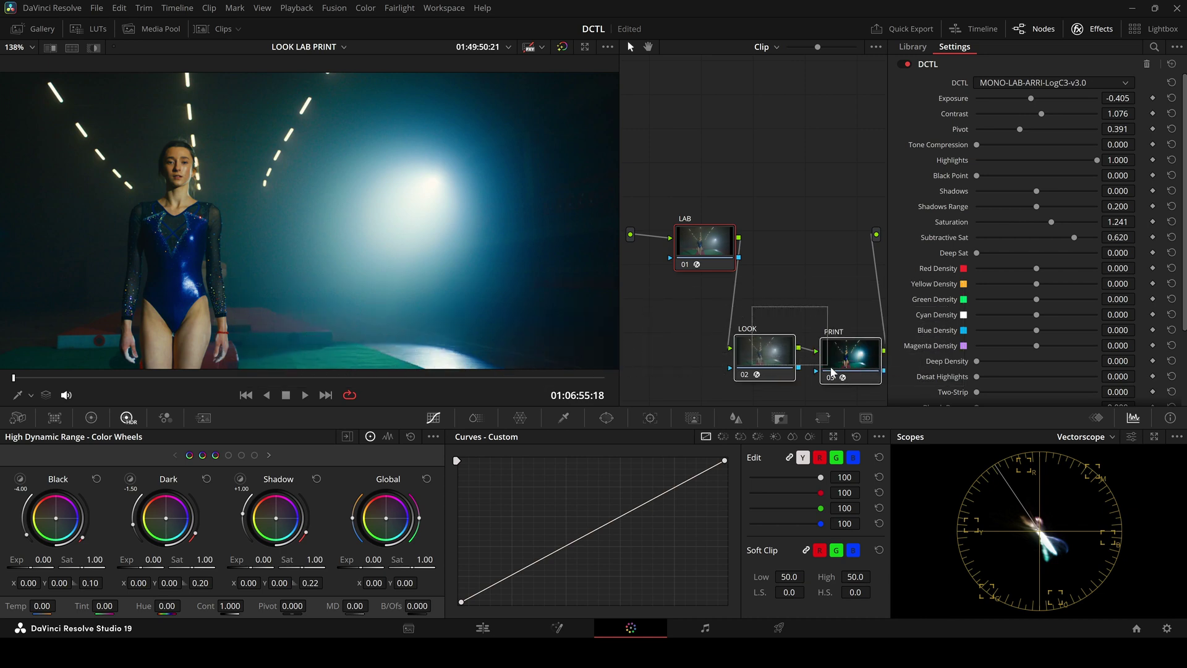
left_click(849, 354)
left_click_drag(850, 354, 829, 354)
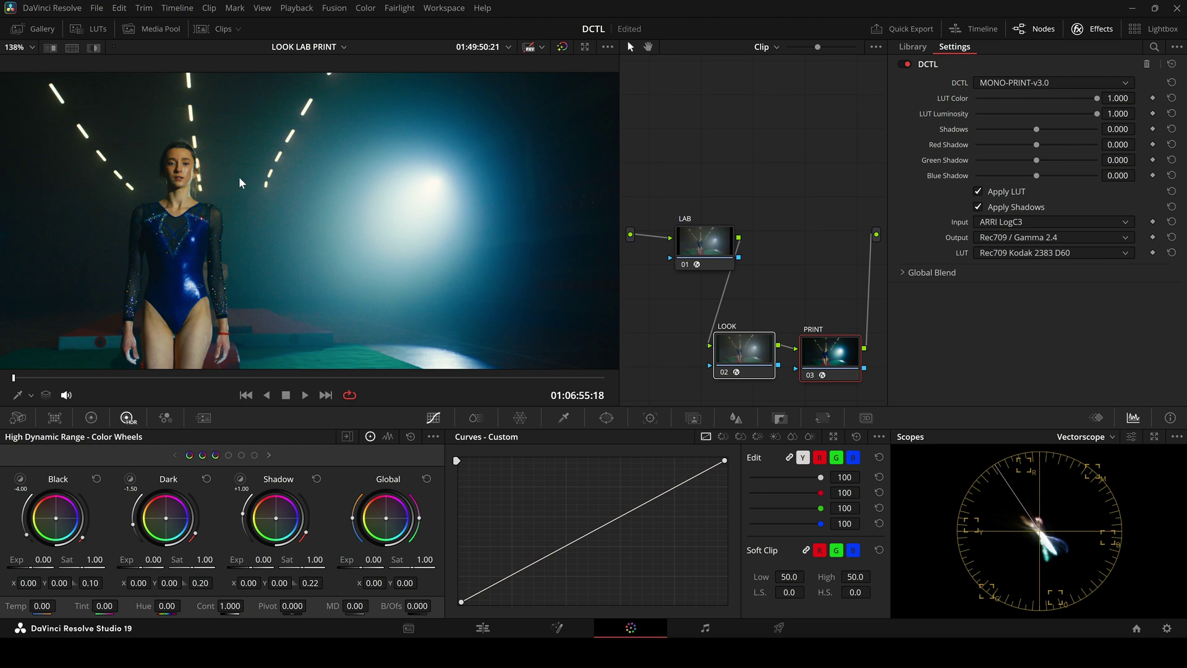
left_click_drag(701, 255, 695, 256)
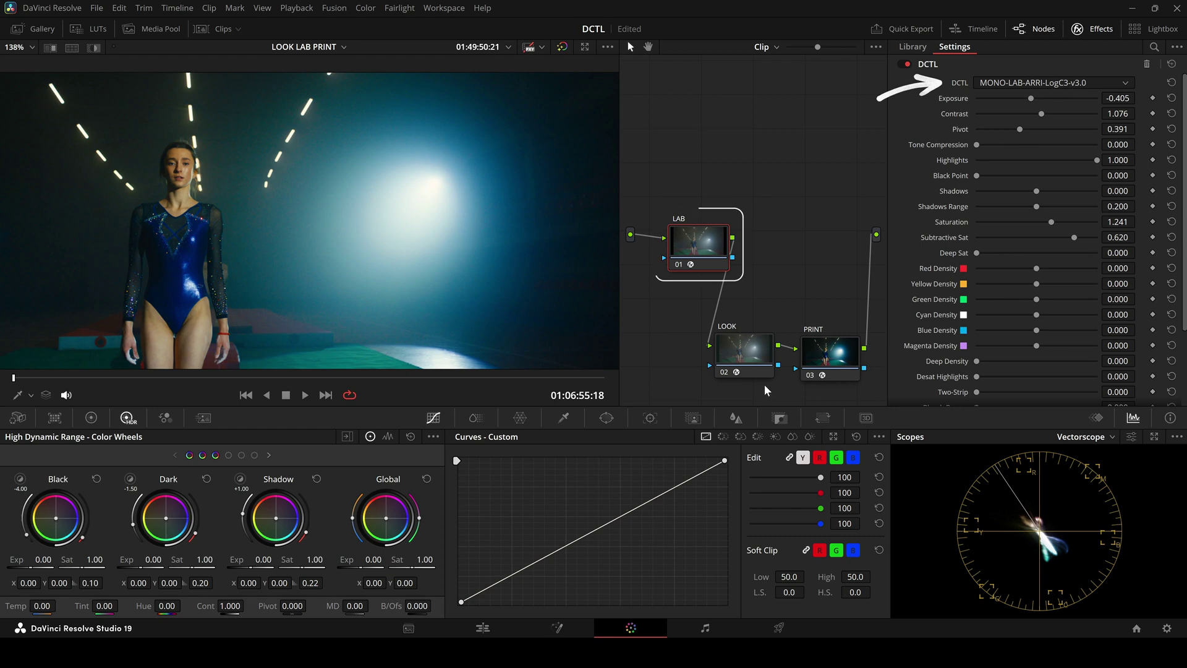
left_click_drag(749, 352, 741, 346)
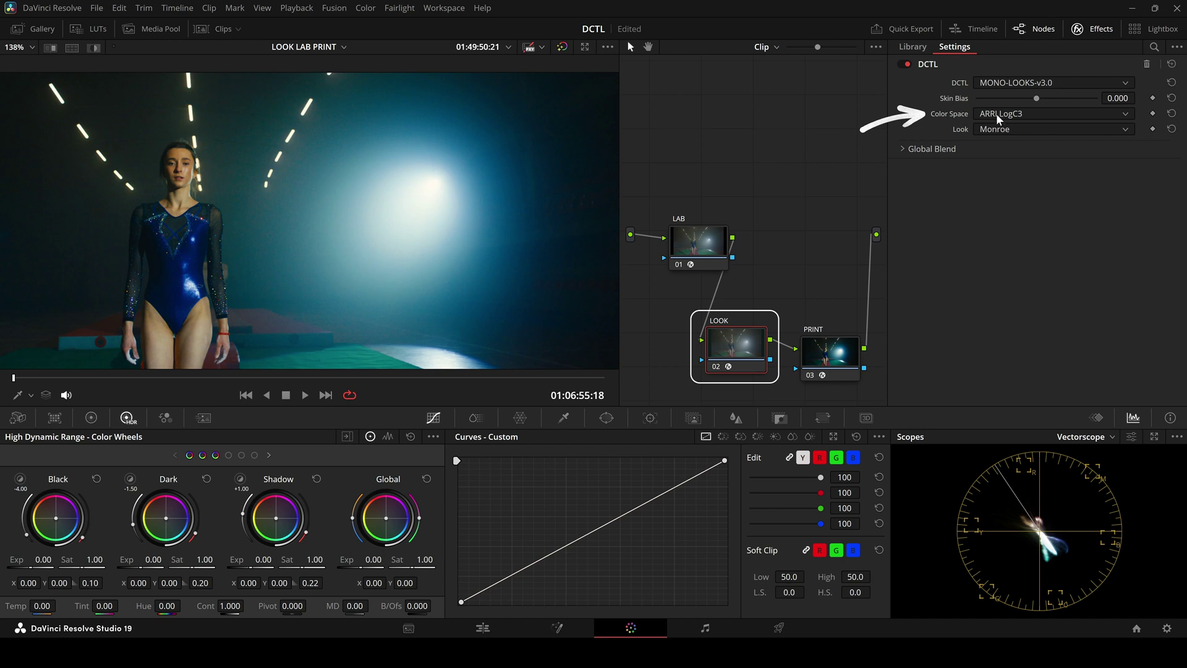
left_click(828, 351)
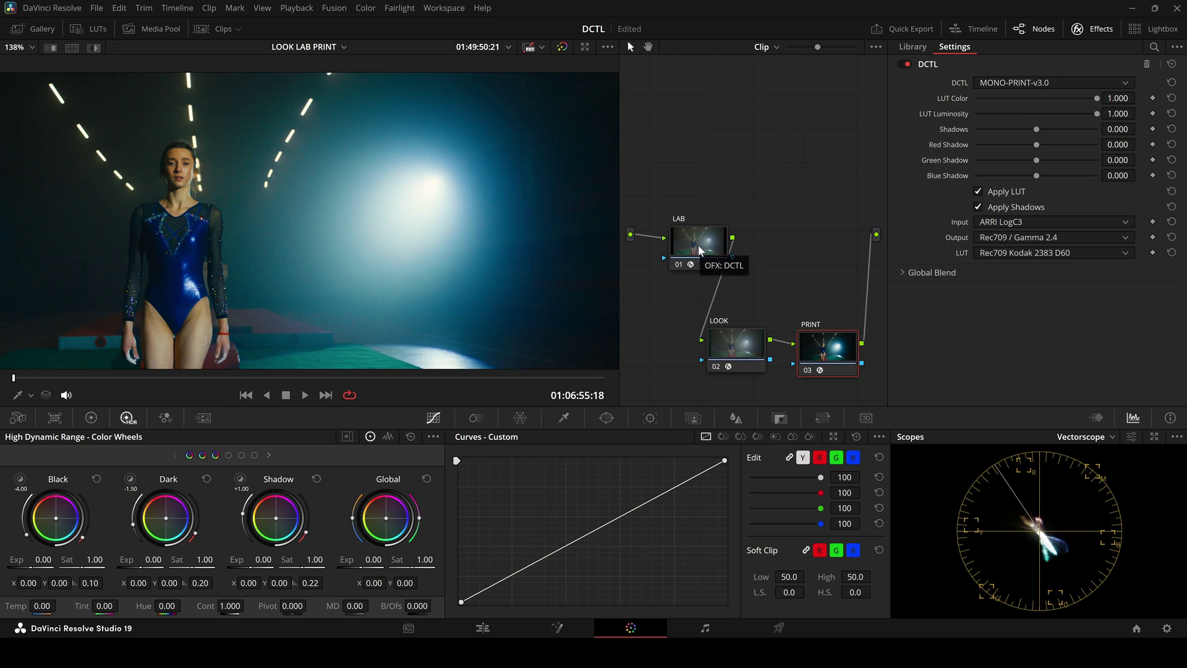
left_click_drag(700, 249, 808, 245)
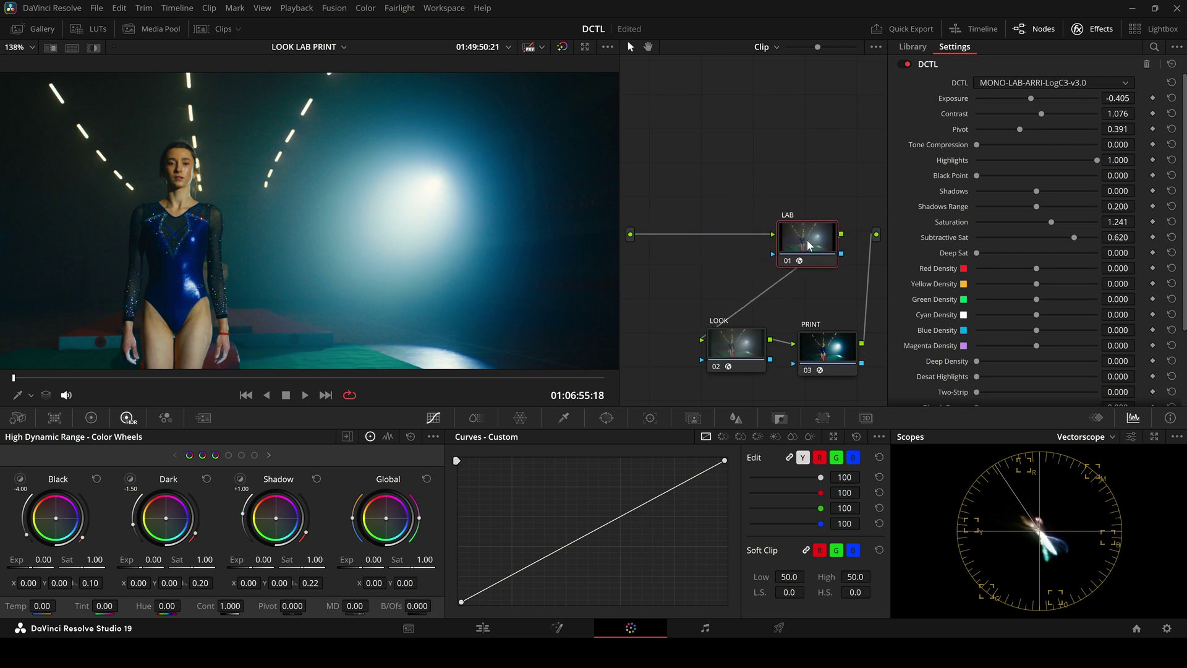
Add a CST node before LAB converting ARRI Wide Gamut 3/LogC3 to DaVinci Wide Gamut/Intermediate, tone mapping off
left_click(762, 249)
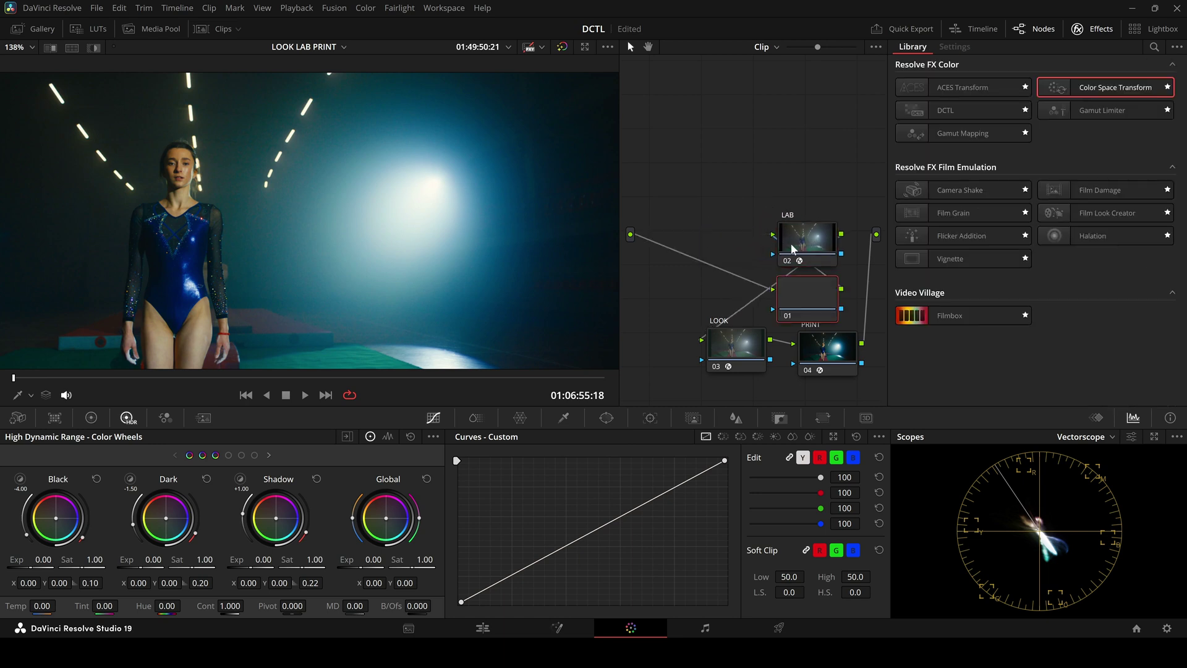
key("shift+s")
left_click_drag(699, 197, 698, 193)
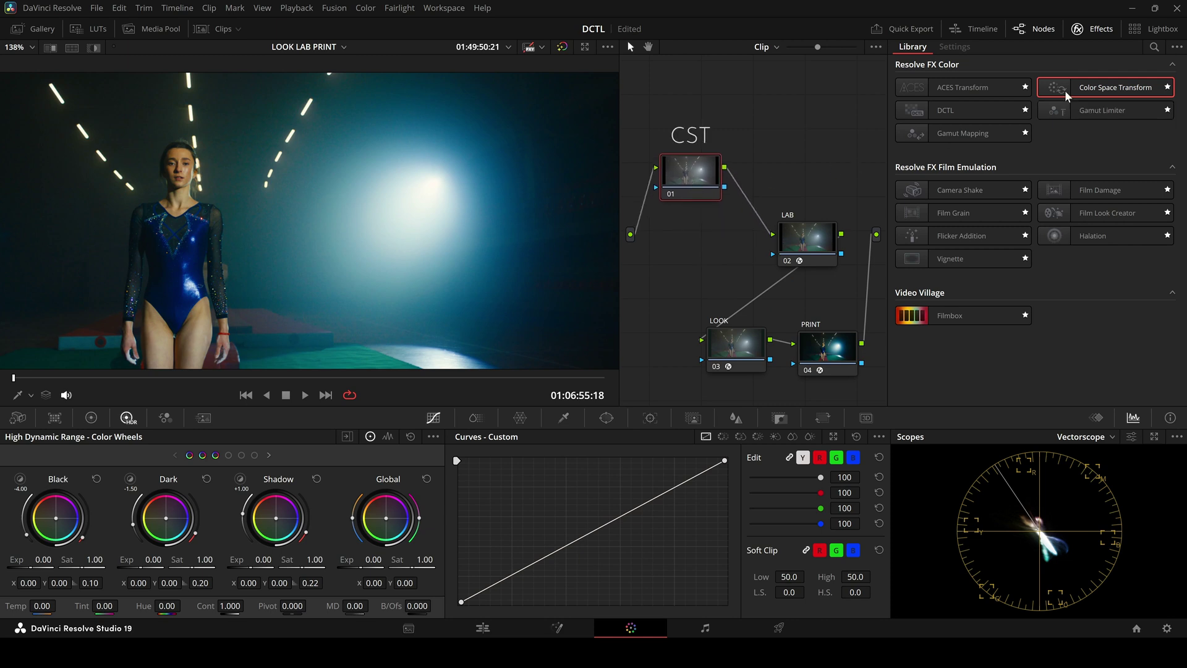
left_click(1054, 102)
left_click(1014, 159)
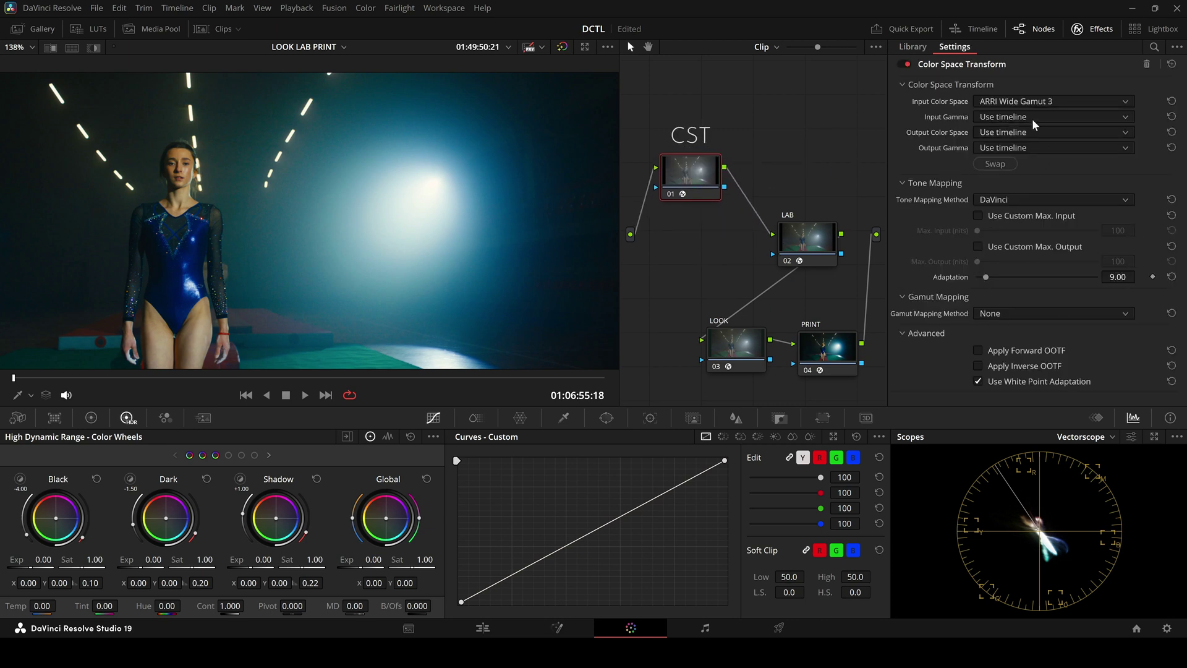
left_click(1045, 117)
left_click(1014, 202)
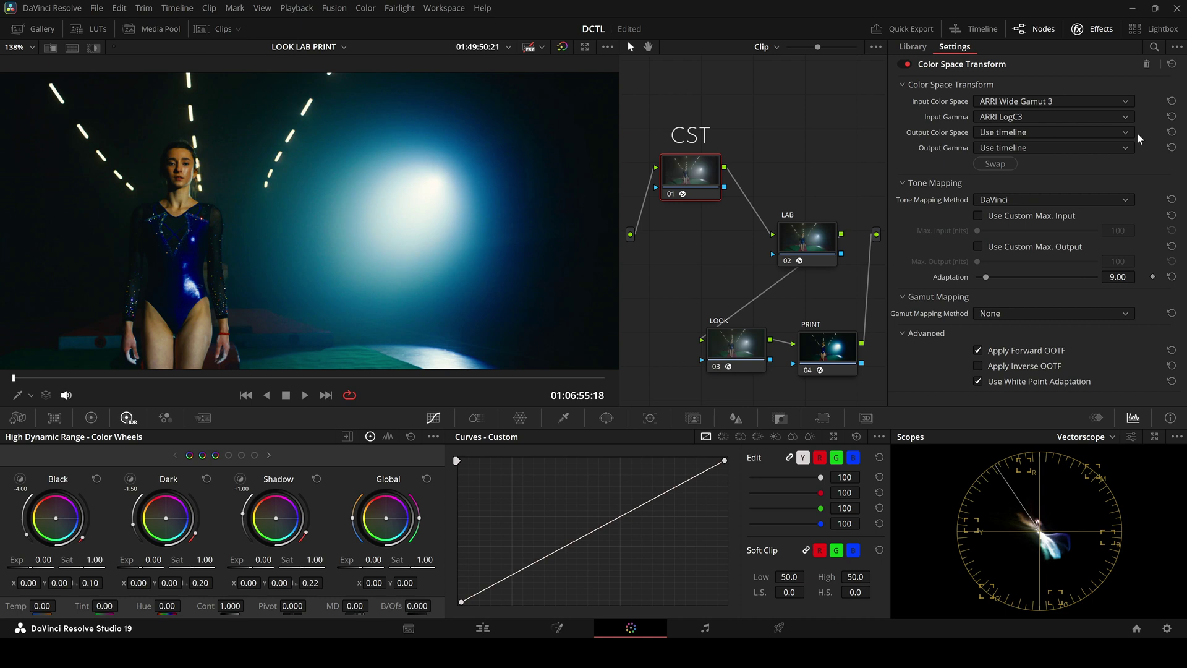
left_click(1125, 132)
left_click(1141, 155)
left_click(1125, 148)
left_click(1026, 179)
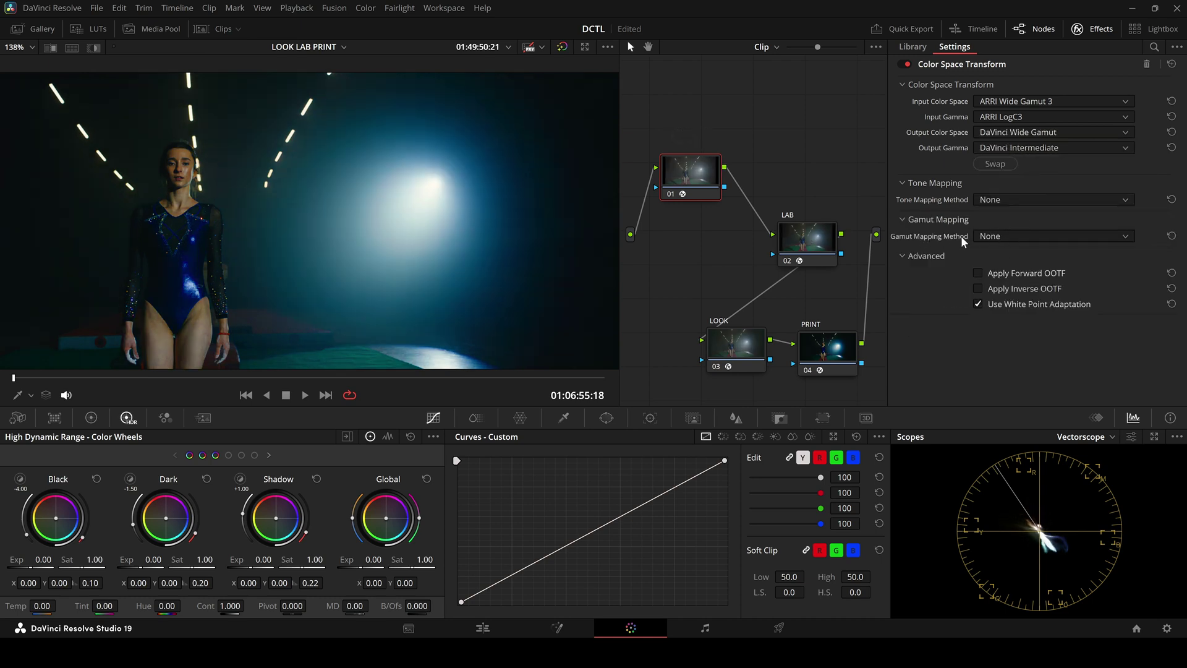
Place LAB below the CST node and switch it to the MONO-LAB-DWG-v3.0 DCTL
left_click_drag(801, 245, 759, 249)
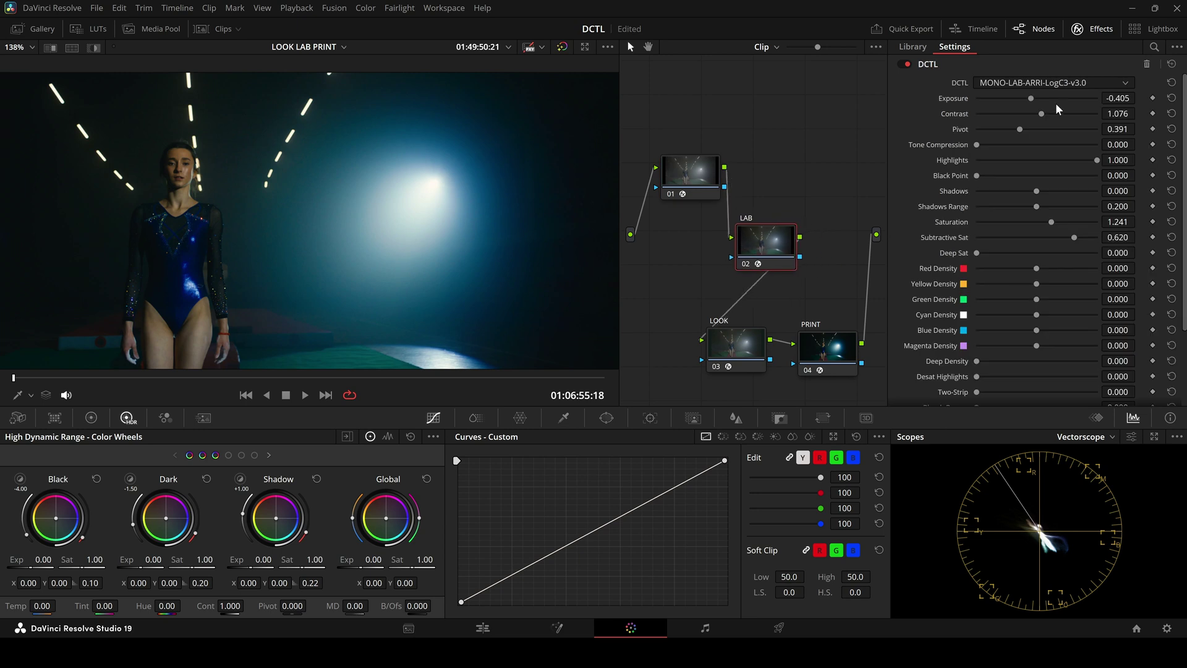
left_click(1062, 83)
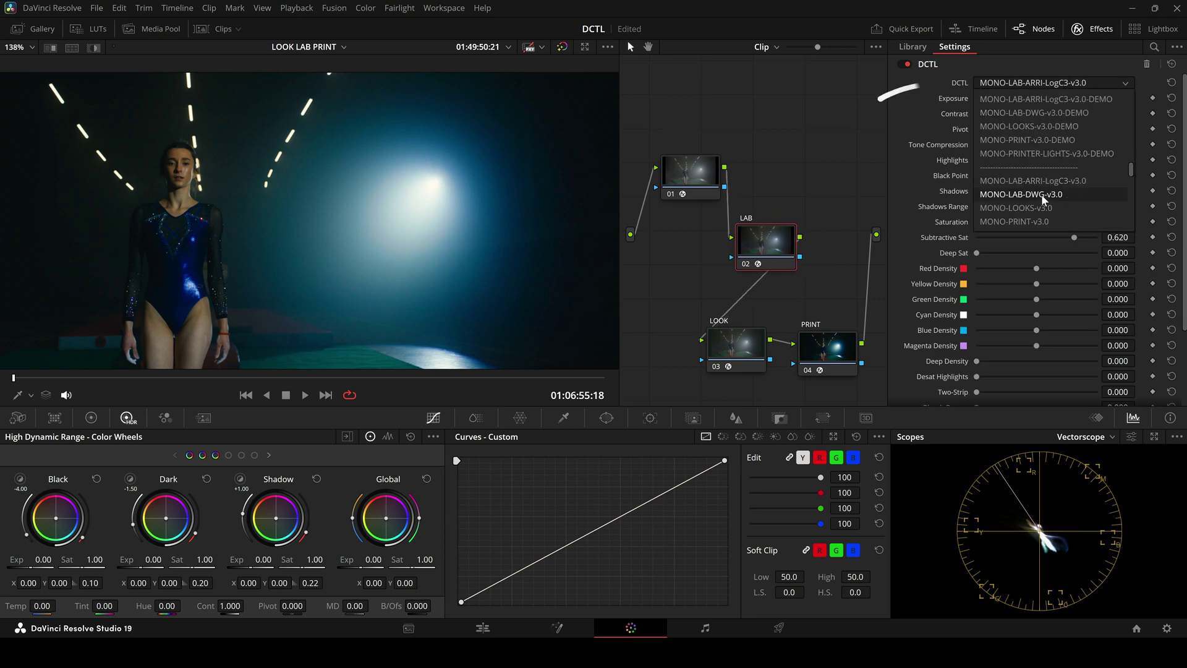
left_click(1043, 195)
Set LOOK and PRINT inputs to DWG Intermediate, then retune LAB to Exposure -0.554, Subtractive Sat 0.579
left_click(744, 336)
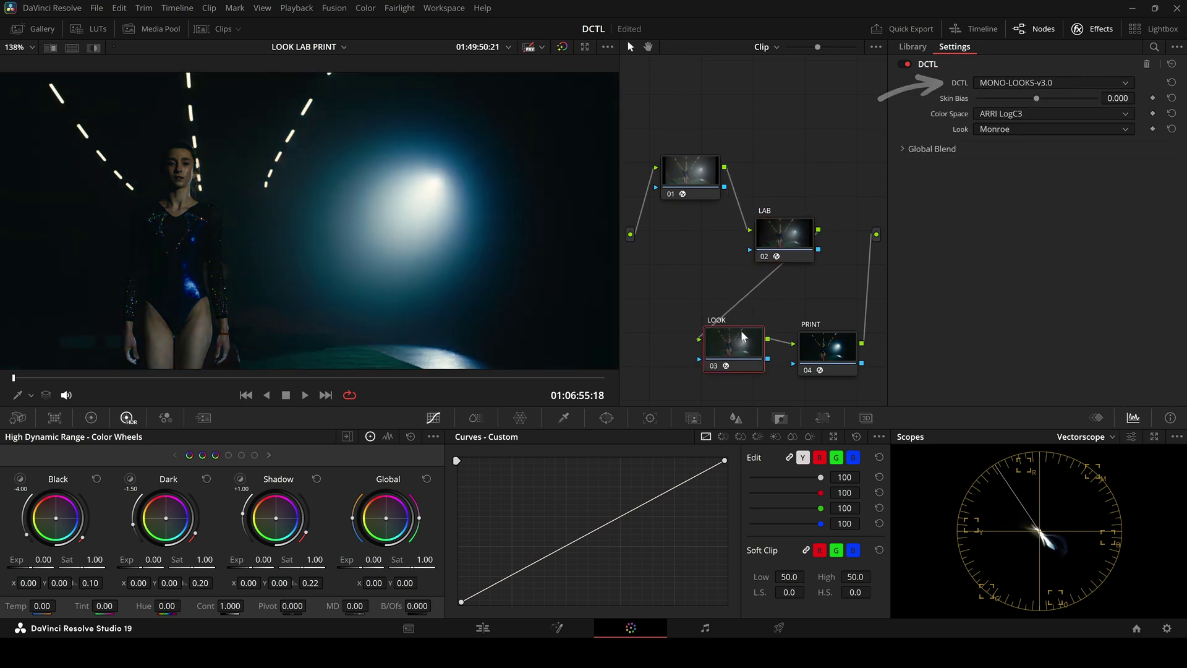
left_click(1016, 117)
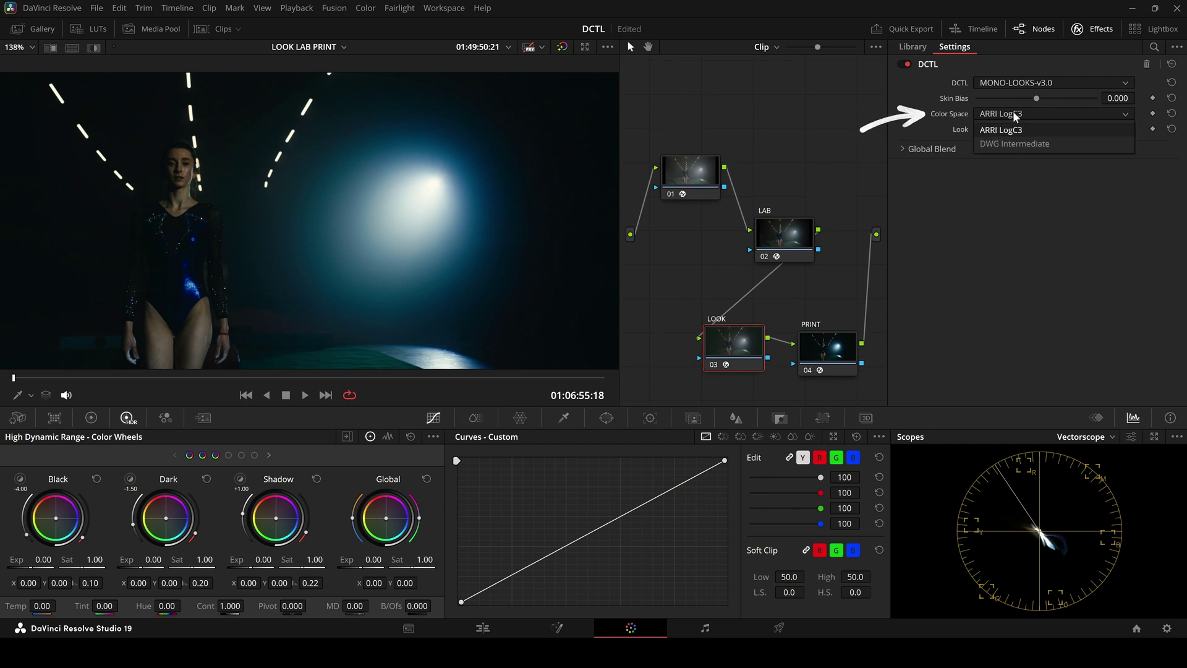
left_click(1014, 143)
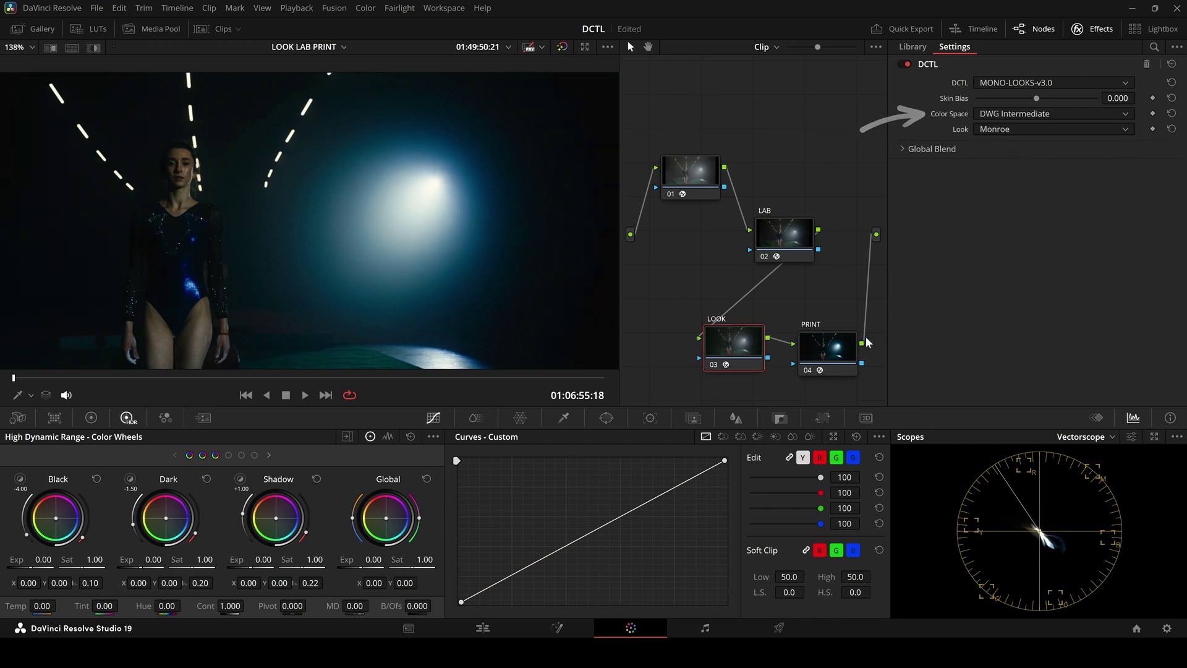
left_click(834, 349)
left_click(1000, 224)
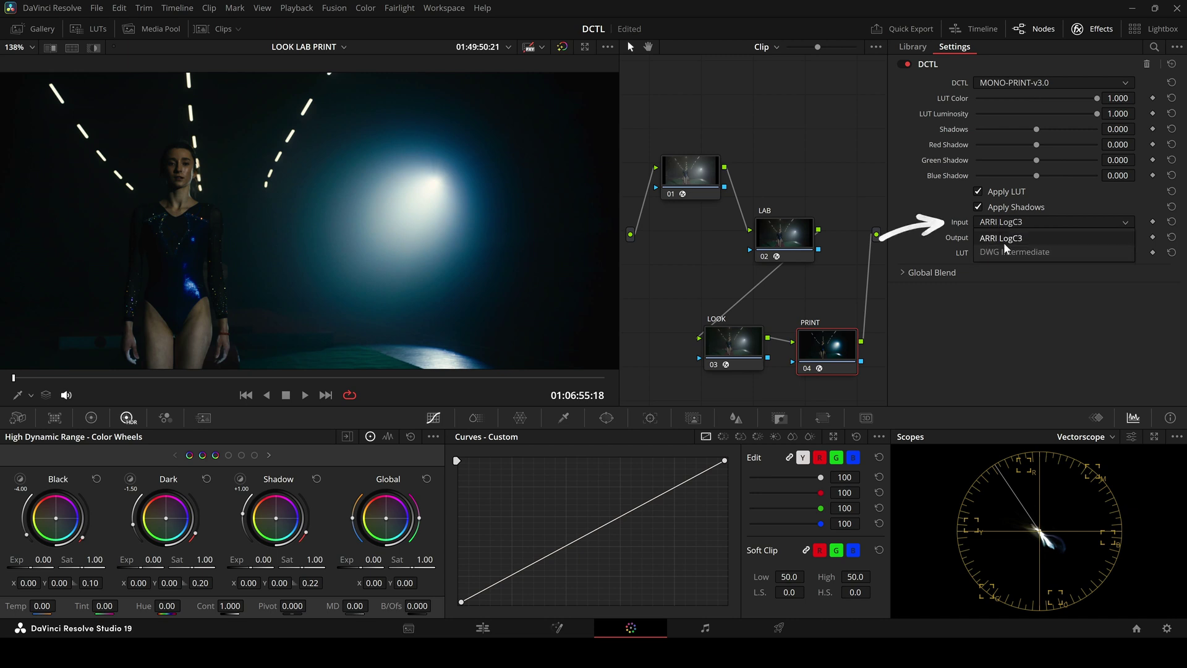
left_click(1014, 252)
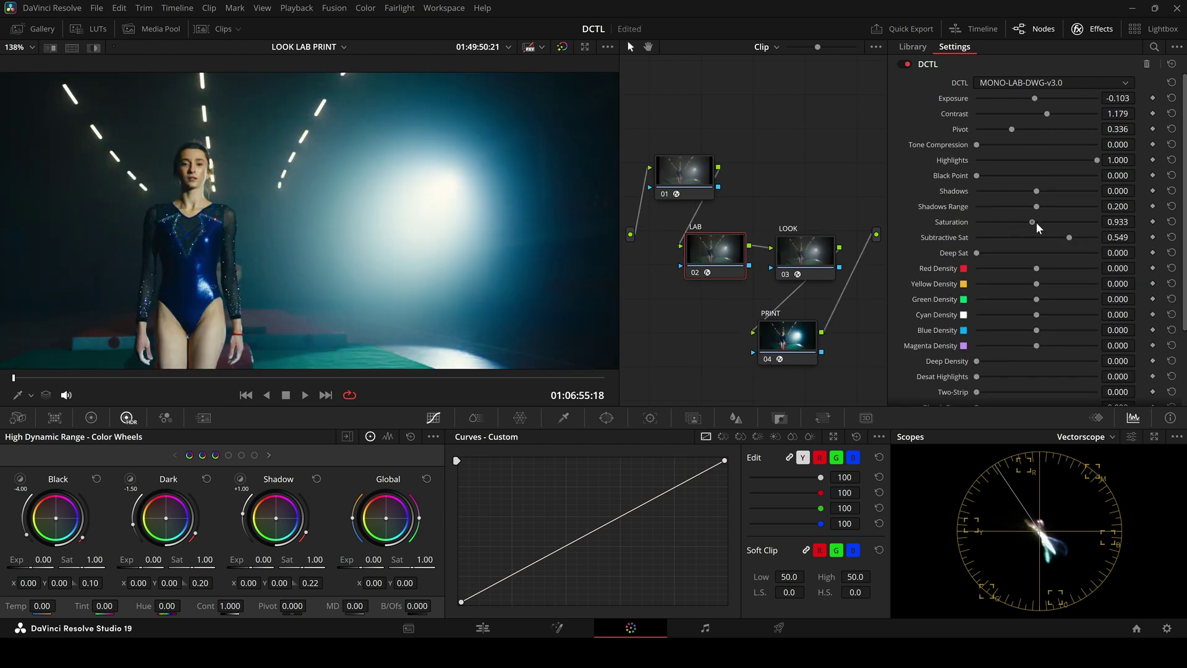
mouse_move(1096, 222)
left_mouse_down()
mouse_move(1026, 221)
mouse_move(1051, 221)
mouse_move(999, 246)
mouse_move(1079, 234)
left_mouse_up()
left_click_drag(1037, 100, 1055, 117)
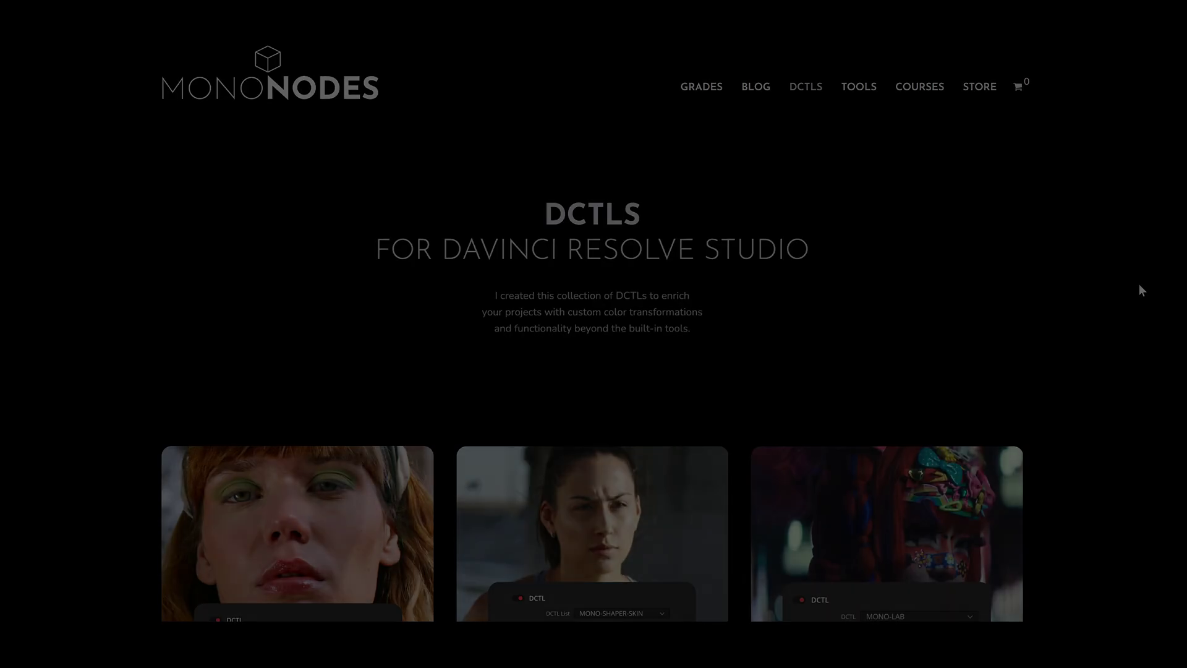
Open the LOOK / LAB / PRINT v3.0 DCTLs page and scroll to its free demo and install guidelines
scroll(1139, 283, "down", 5)
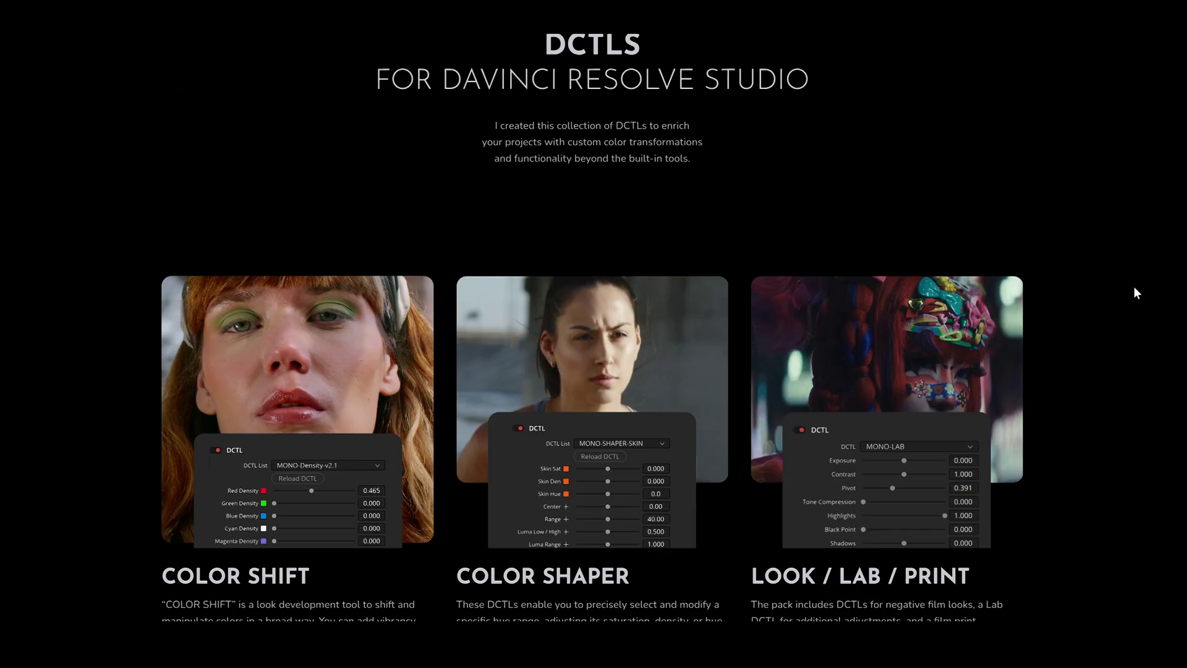
left_click(1002, 283)
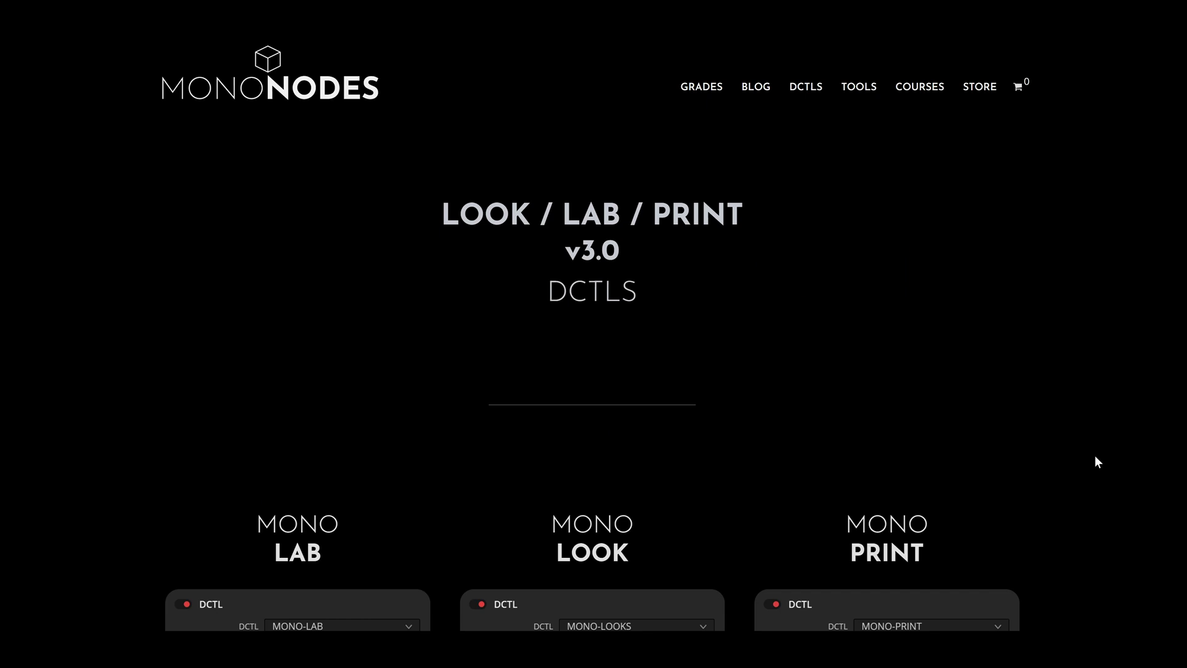
scroll(1095, 458, "down", 15)
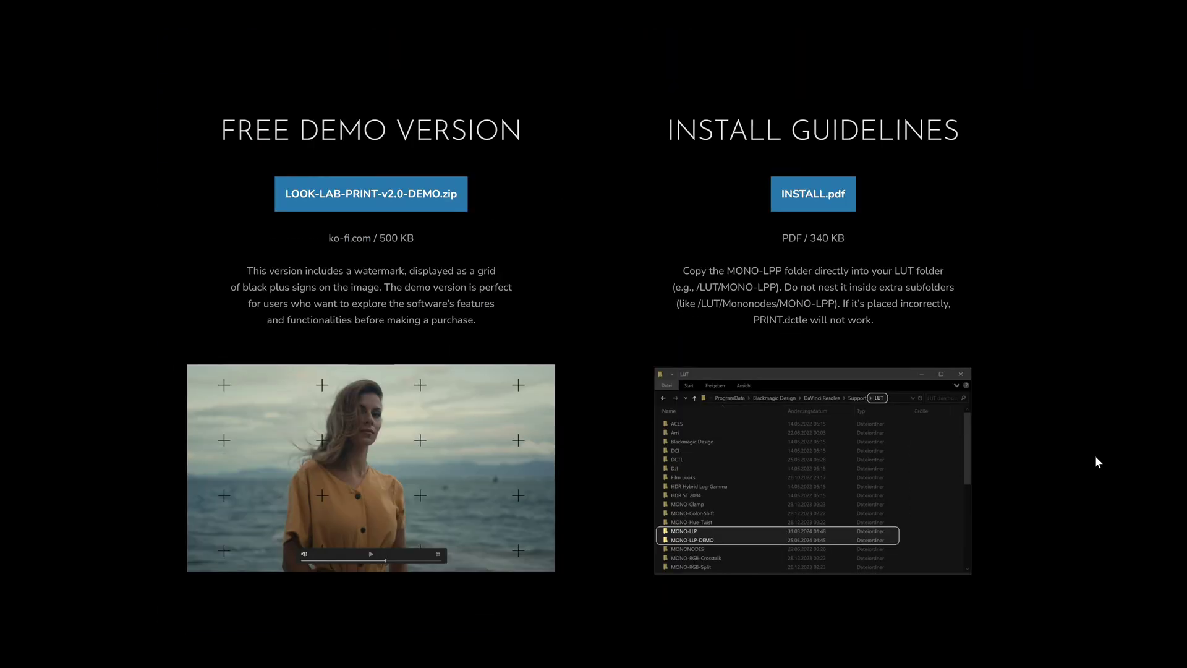